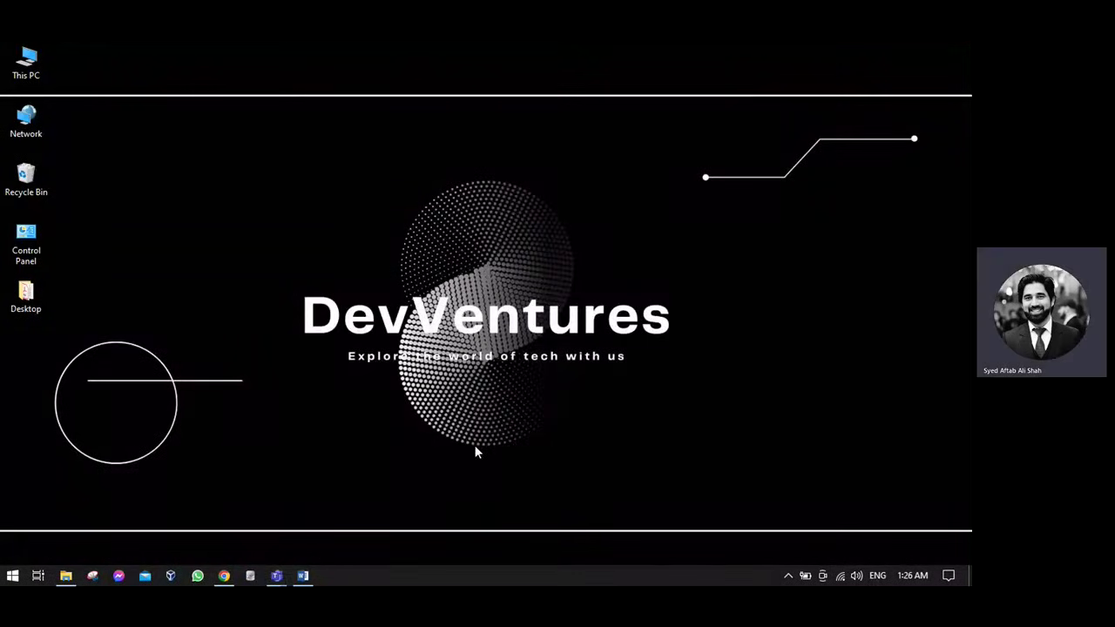
# Restore Chrome to show the MindTap page for PowerPoint Module 2 SAM Project A.
pyautogui.moveTo(224, 580)
pyautogui.click(224, 580)
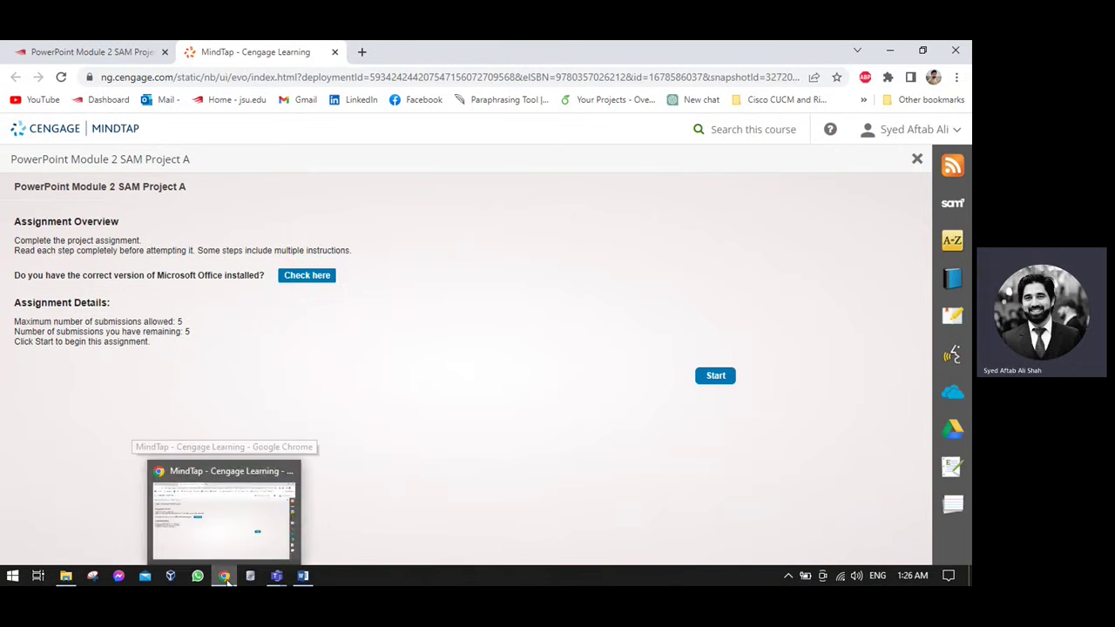
# Start the assignment to load the project page, then minimize Chrome to the desktop.
pyautogui.click(730, 383)
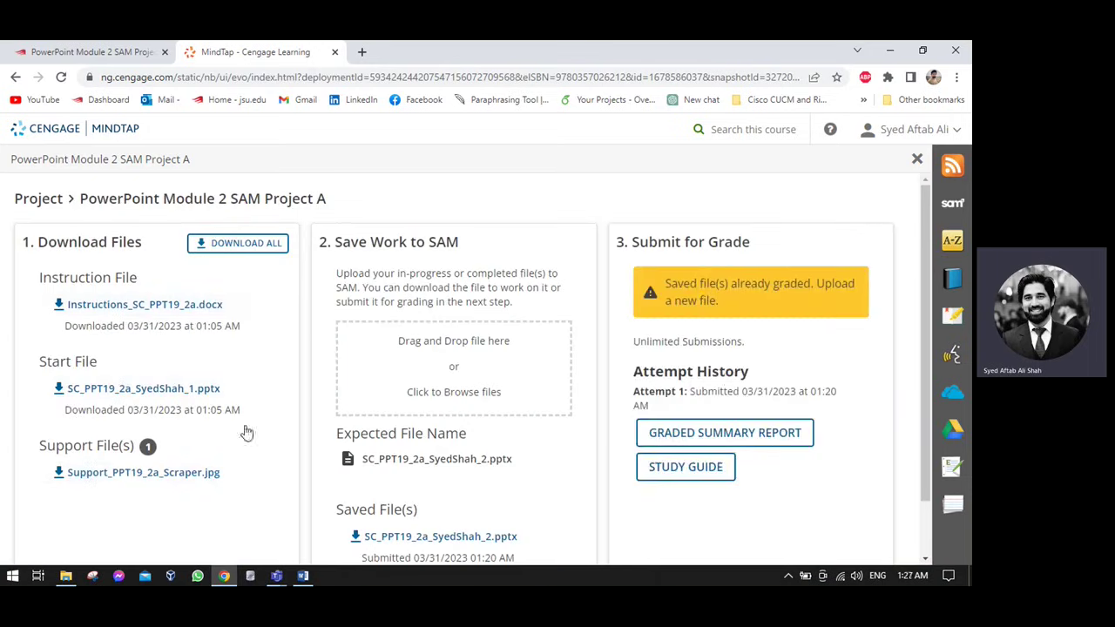
pyautogui.click(889, 50)
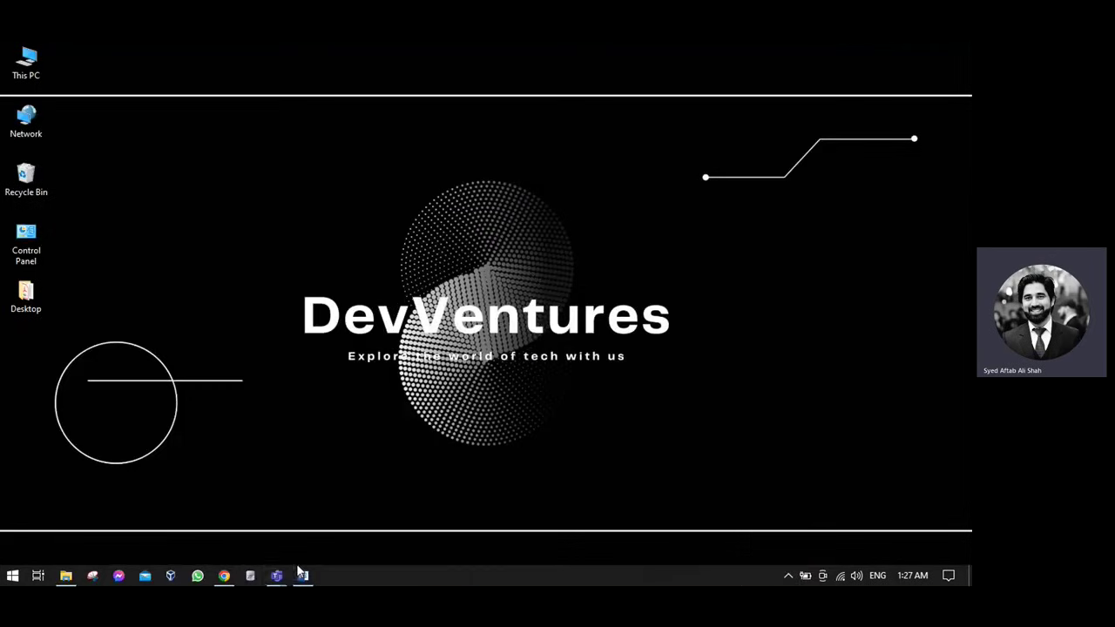
pyautogui.click(66, 576)
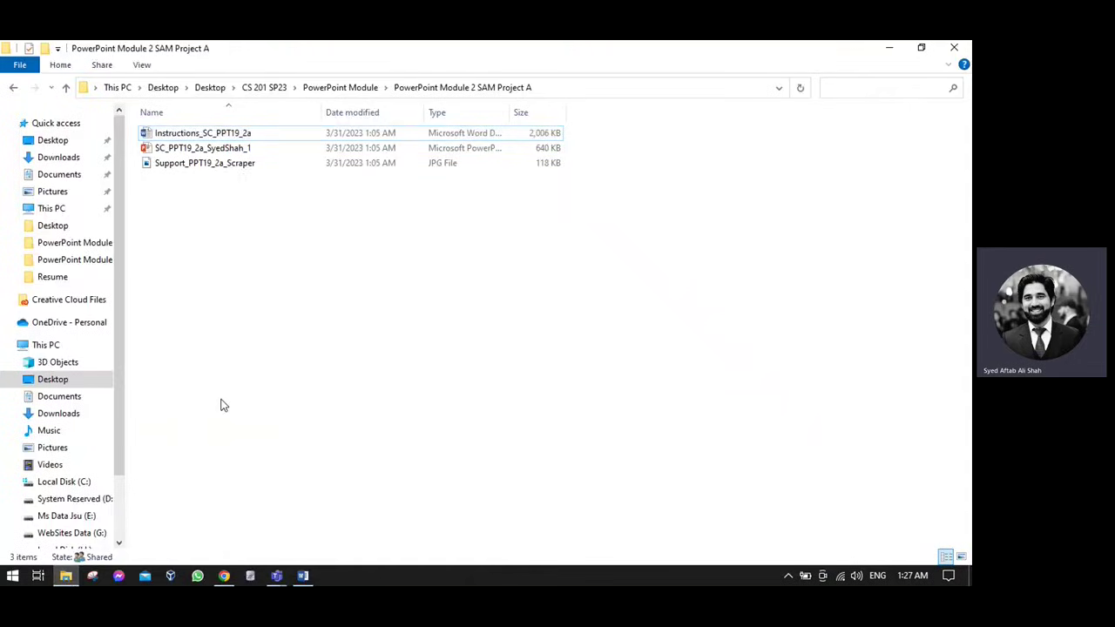
pyautogui.rightClick(406, 253)
pyautogui.moveTo(478, 266)
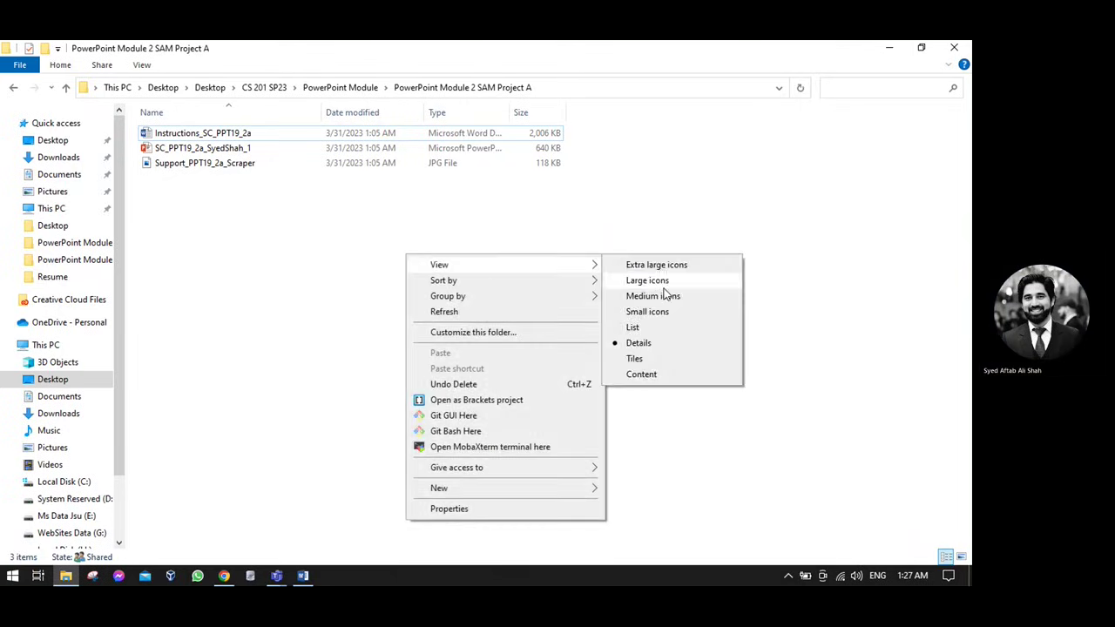
pyautogui.click(666, 297)
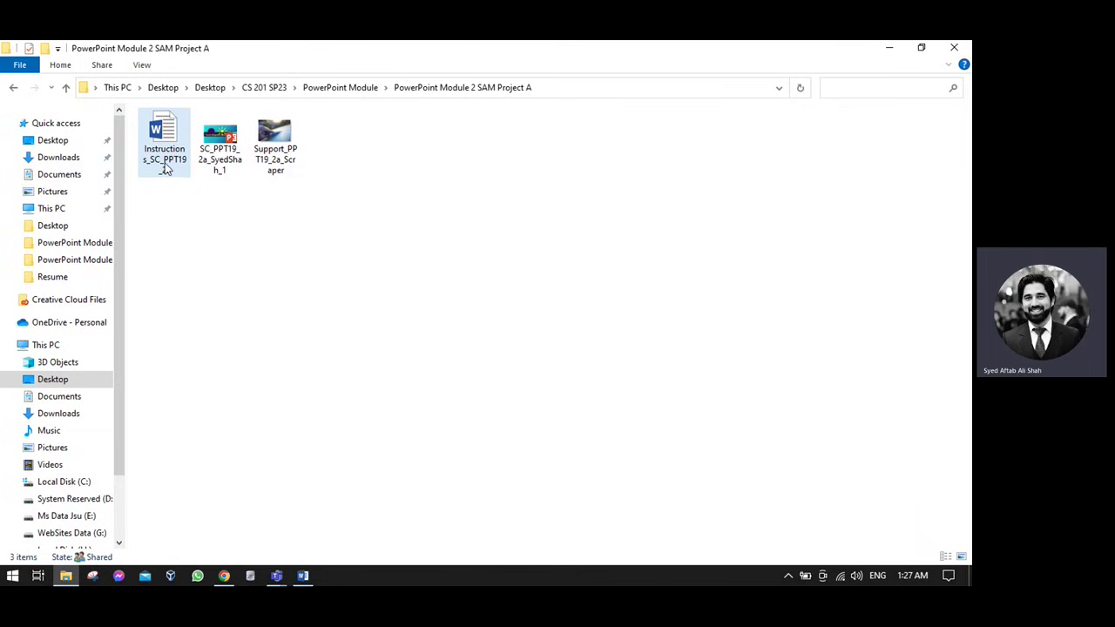
pyautogui.doubleClick(232, 161)
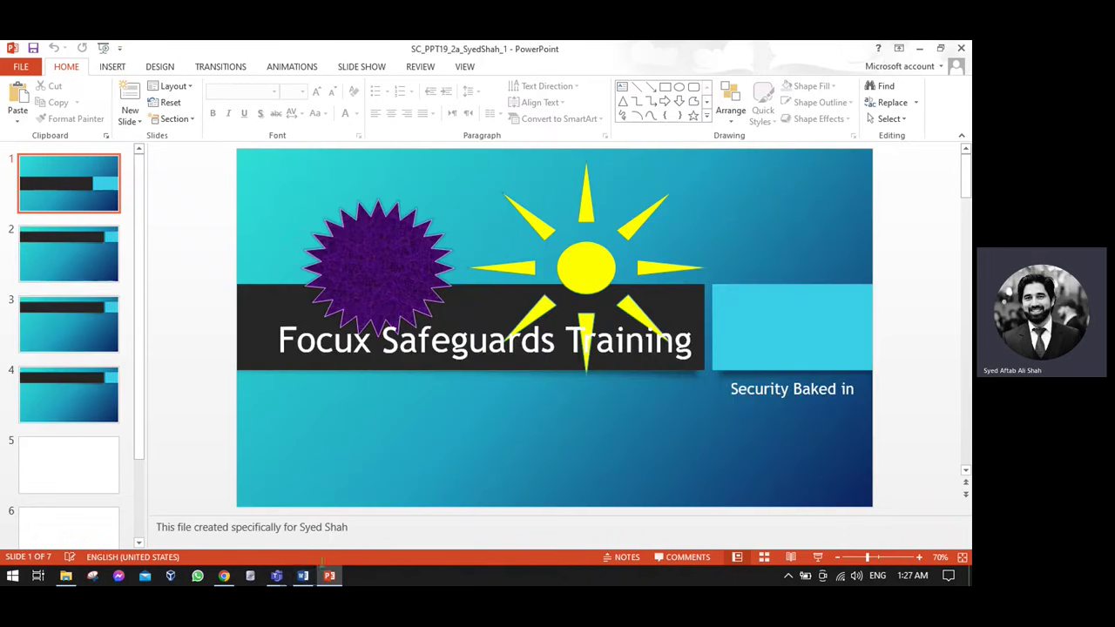
# Read the Project Steps and Figure 1 in the Word instructions, then return to the presentation.
pyautogui.click(305, 580)
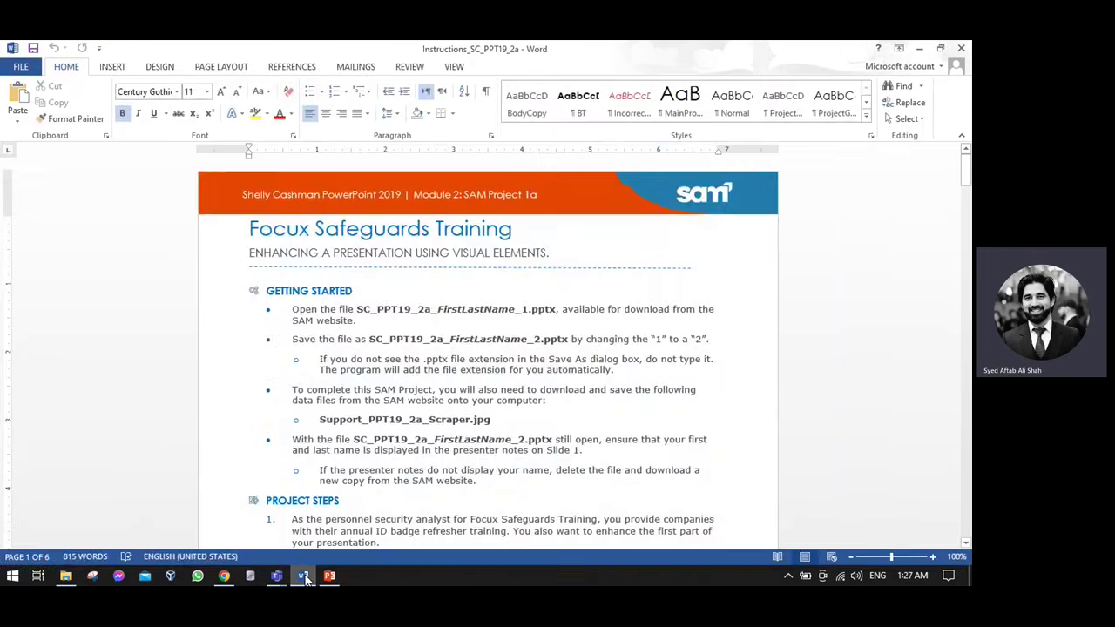
pyautogui.click(305, 580)
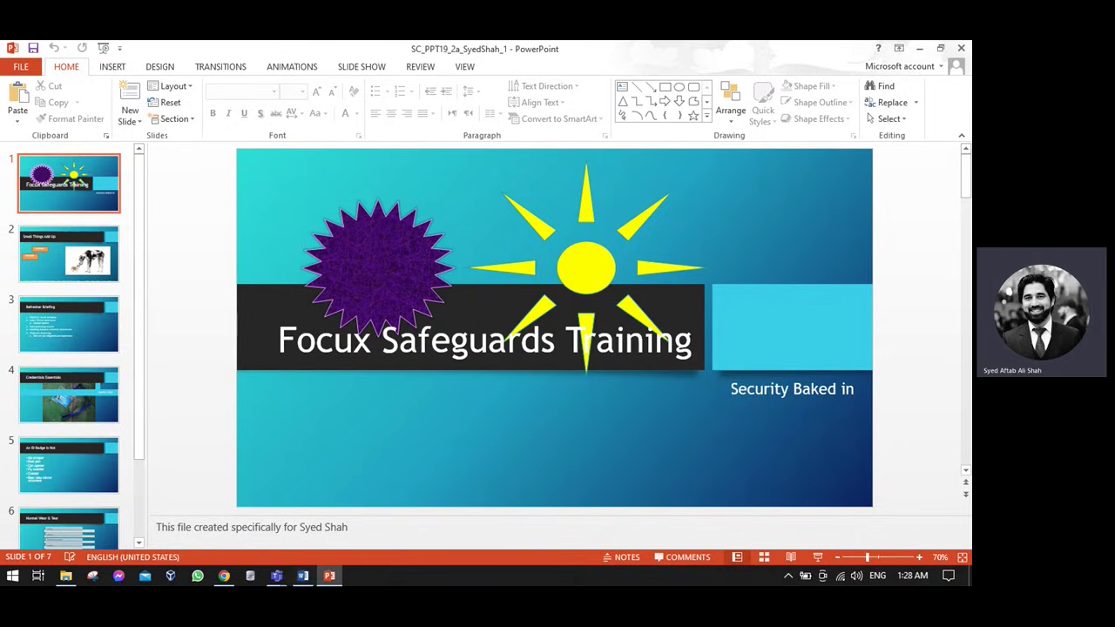
pyautogui.click(303, 575)
pyautogui.scroll(-20, 449, 400)
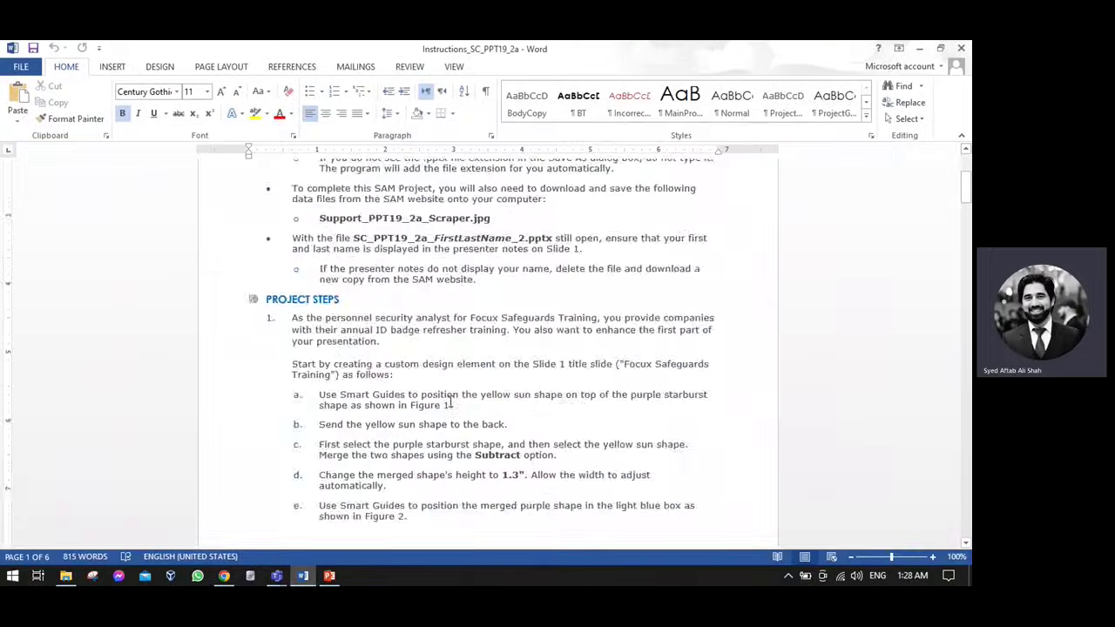
pyautogui.scroll(3, 449, 401)
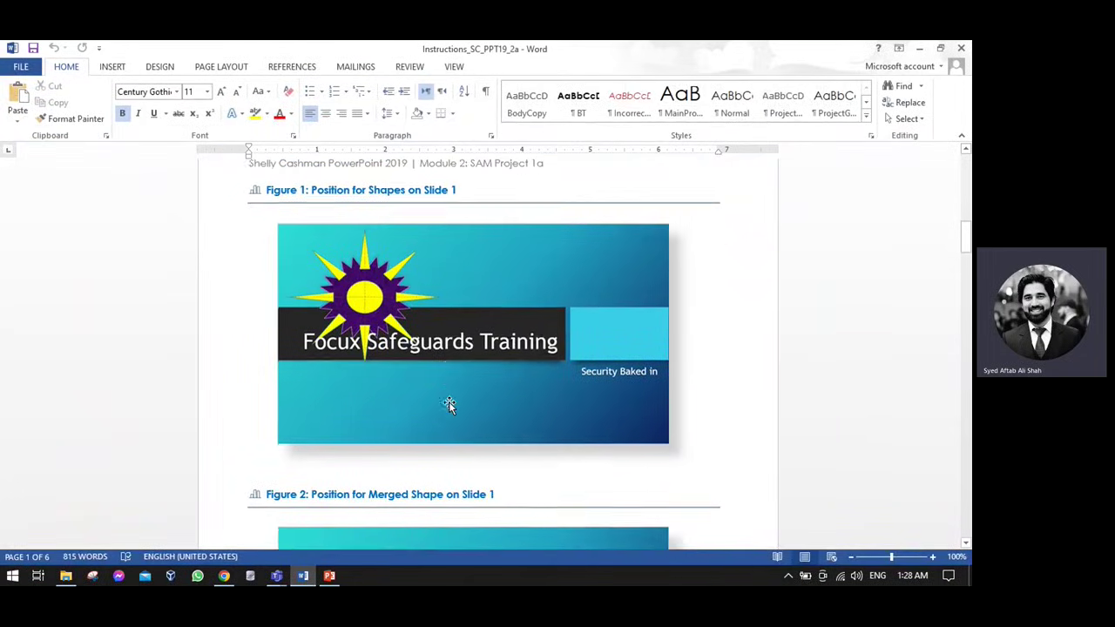
pyautogui.keyDown('ctrl'); pyautogui.scroll(10, 450, 399); pyautogui.keyUp('ctrl')
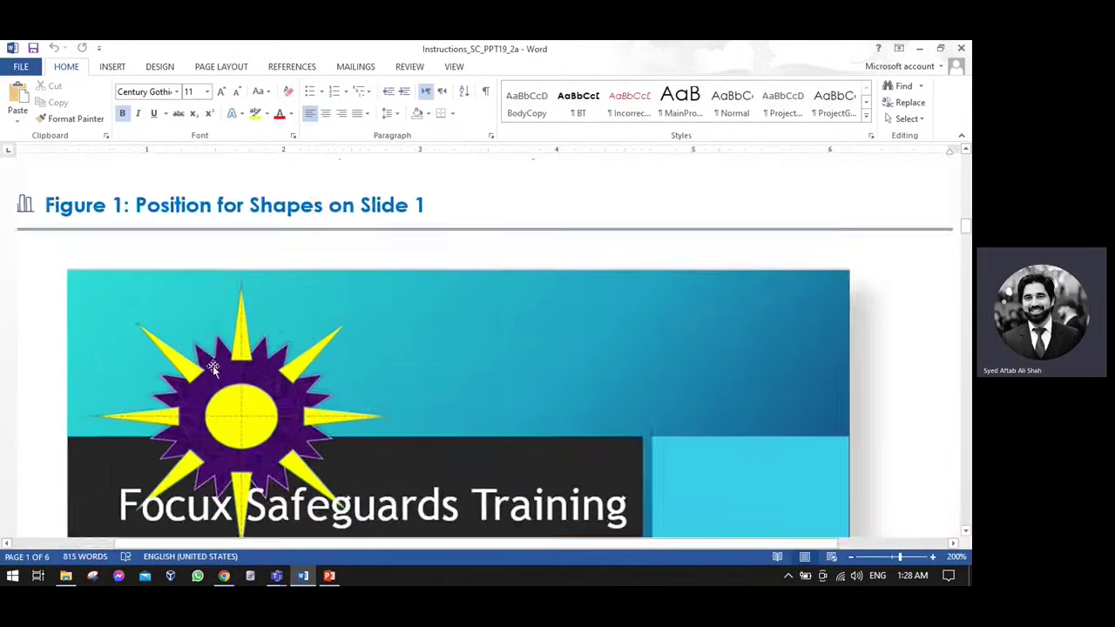
pyautogui.keyDown('ctrl'); pyautogui.scroll(-6, 344, 367); pyautogui.keyUp('ctrl')
pyautogui.keyDown('ctrl'); pyautogui.scroll(-5, 344, 371); pyautogui.keyUp('ctrl')
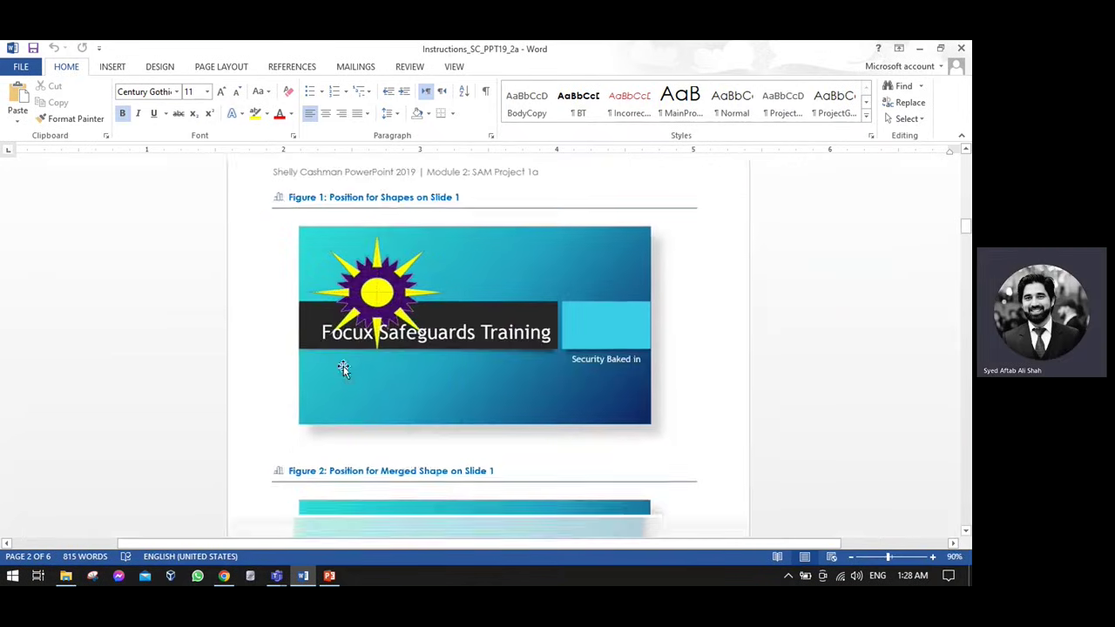
pyautogui.scroll(6, 344, 367)
pyautogui.hotkey('alt', 'Tab')
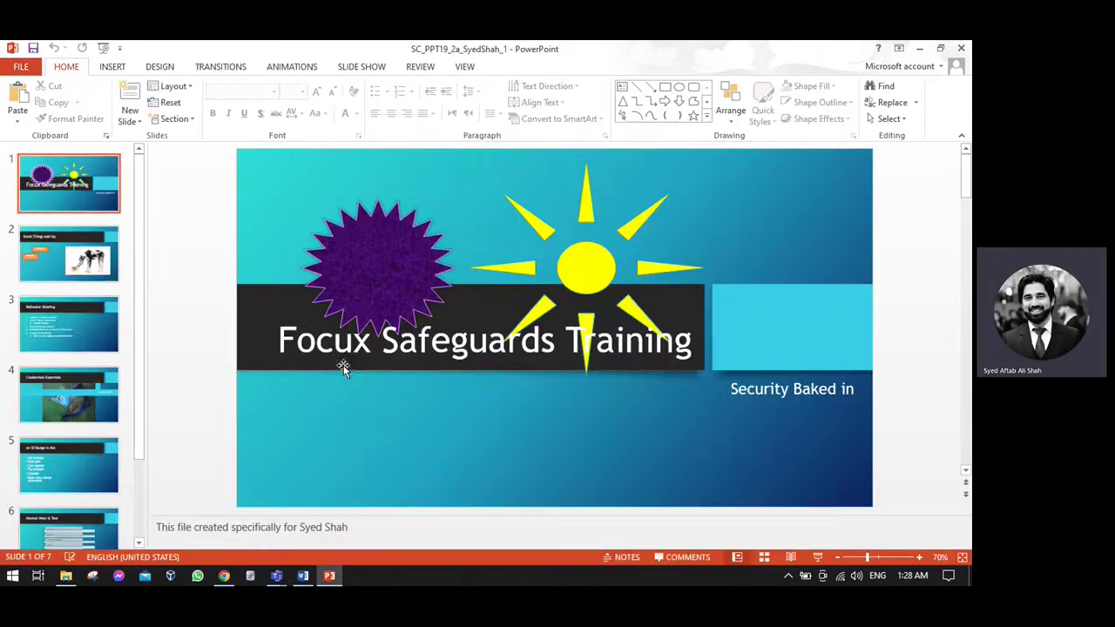
pyautogui.click(20, 67)
pyautogui.click(32, 209)
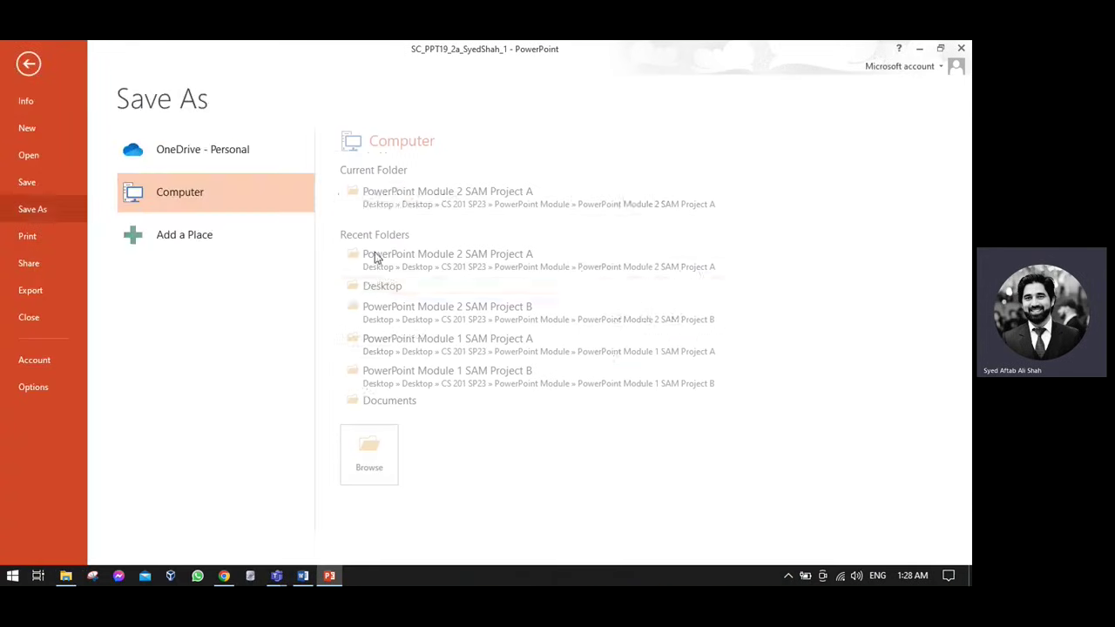
pyautogui.click(430, 197)
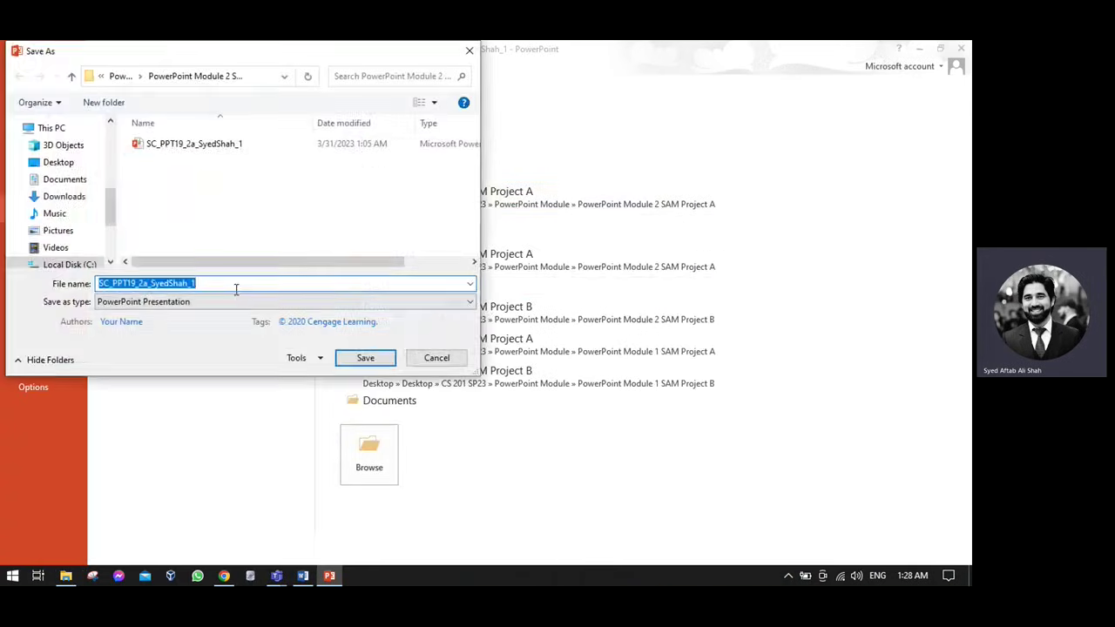
pyautogui.click(236, 288)
pyautogui.press('BackSpace')
pyautogui.write('2')
pyautogui.click(365, 358)
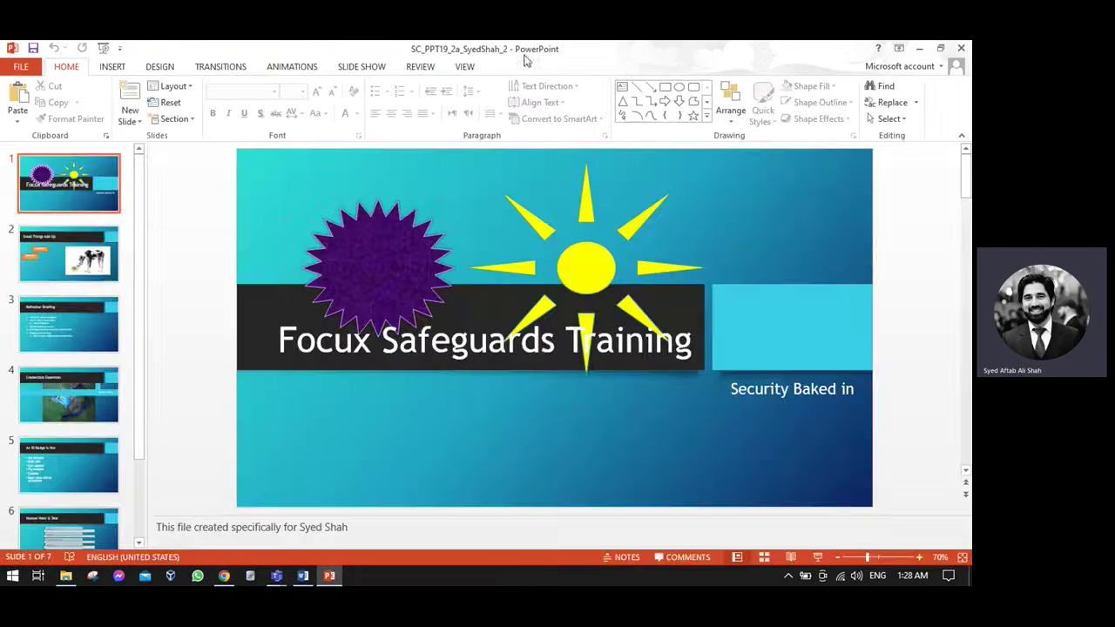
pyautogui.click(577, 266)
# Center the yellow sun over the purple starburst, then check instruction step b in Word.
pyautogui.moveTo(588, 272); pyautogui.dragTo(382, 271)
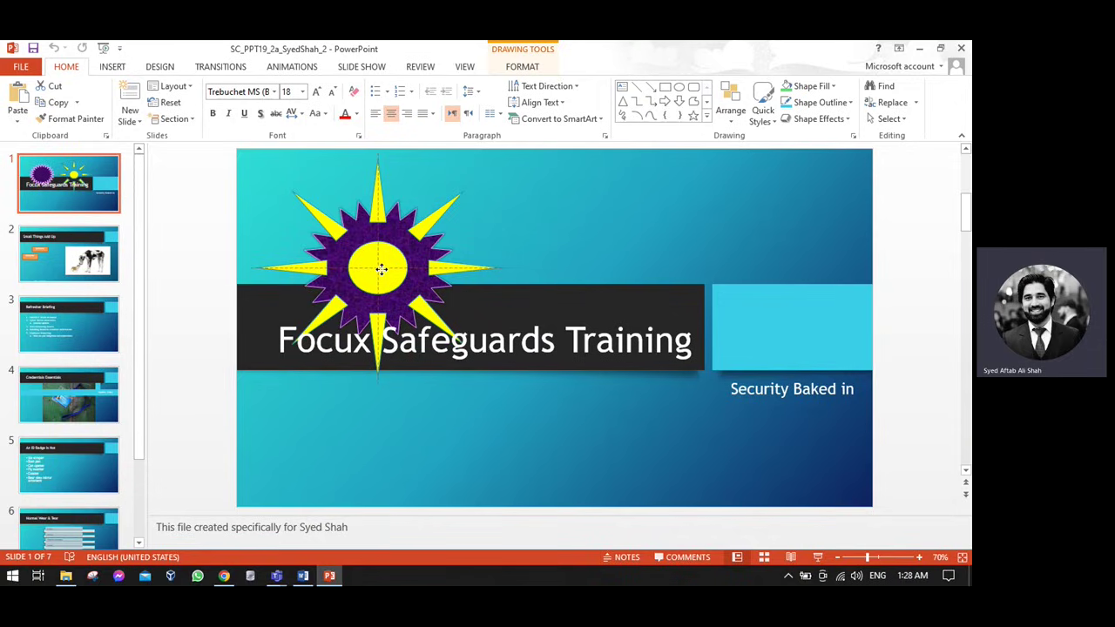
pyautogui.moveTo(382, 270); pyautogui.dragTo(382, 271)
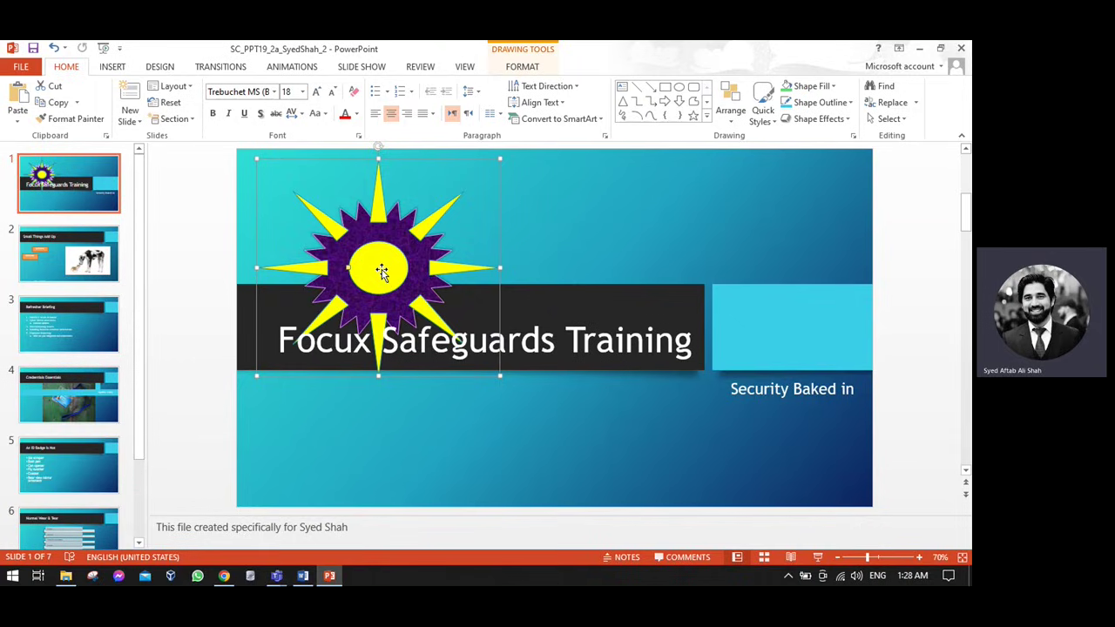
pyautogui.hotkey('alt', 'Tab')
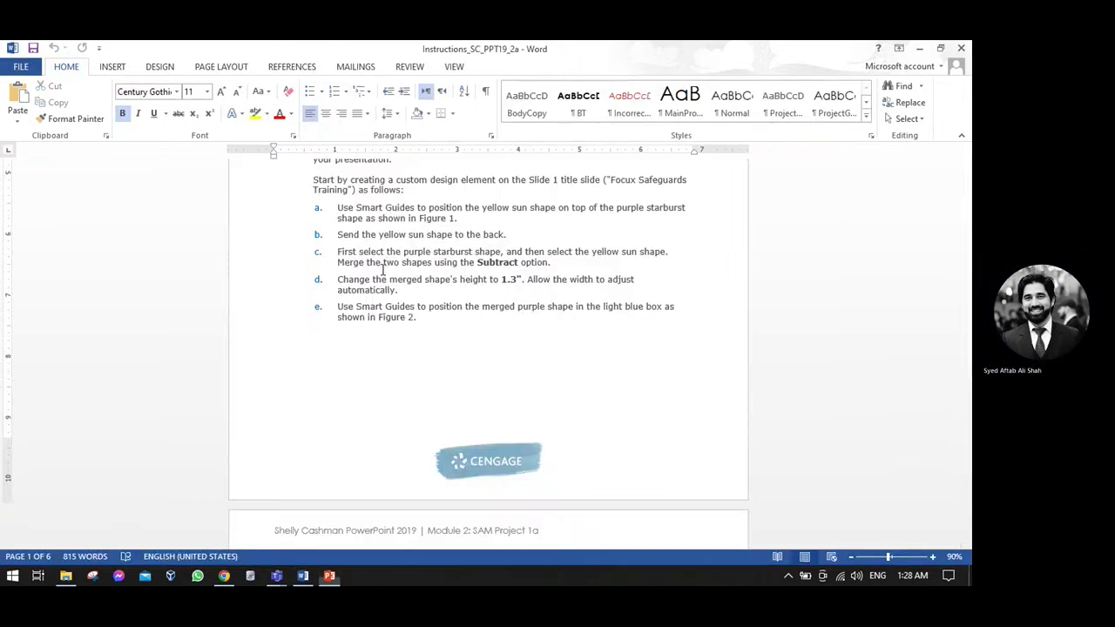
pyautogui.scroll(3, 380, 328)
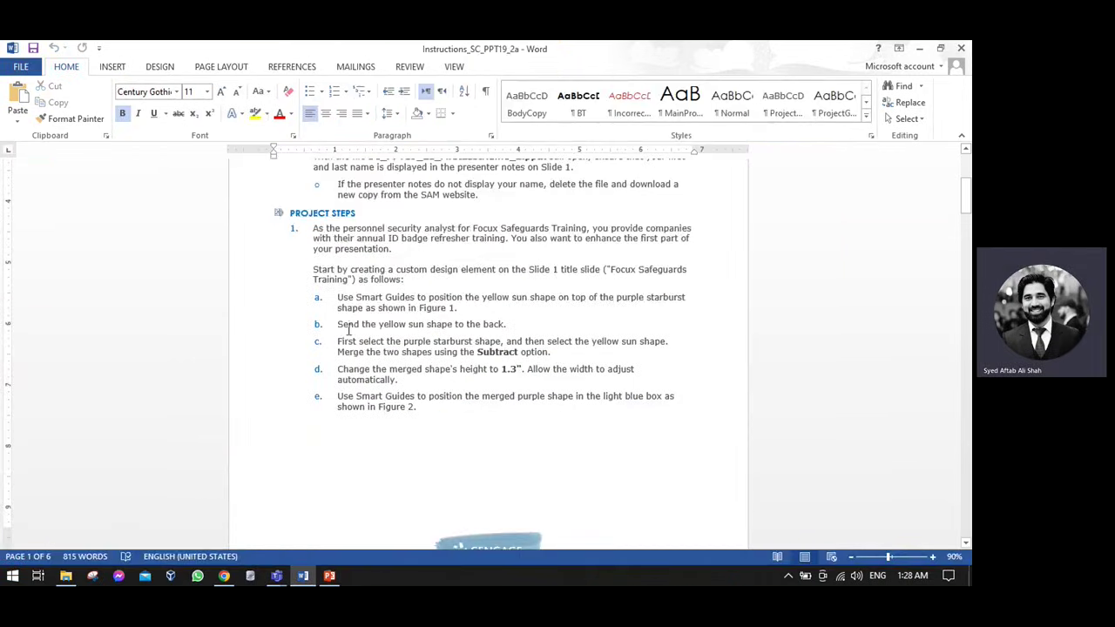
pyautogui.moveTo(337, 324); pyautogui.dragTo(505, 324)
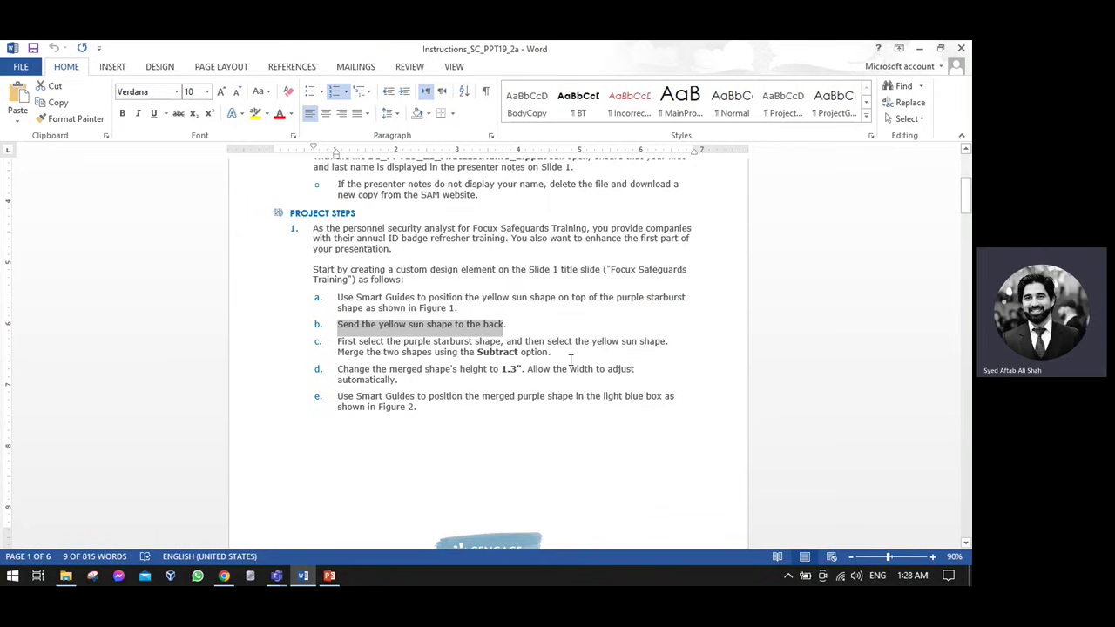
pyautogui.hotkey('alt', 'Tab')
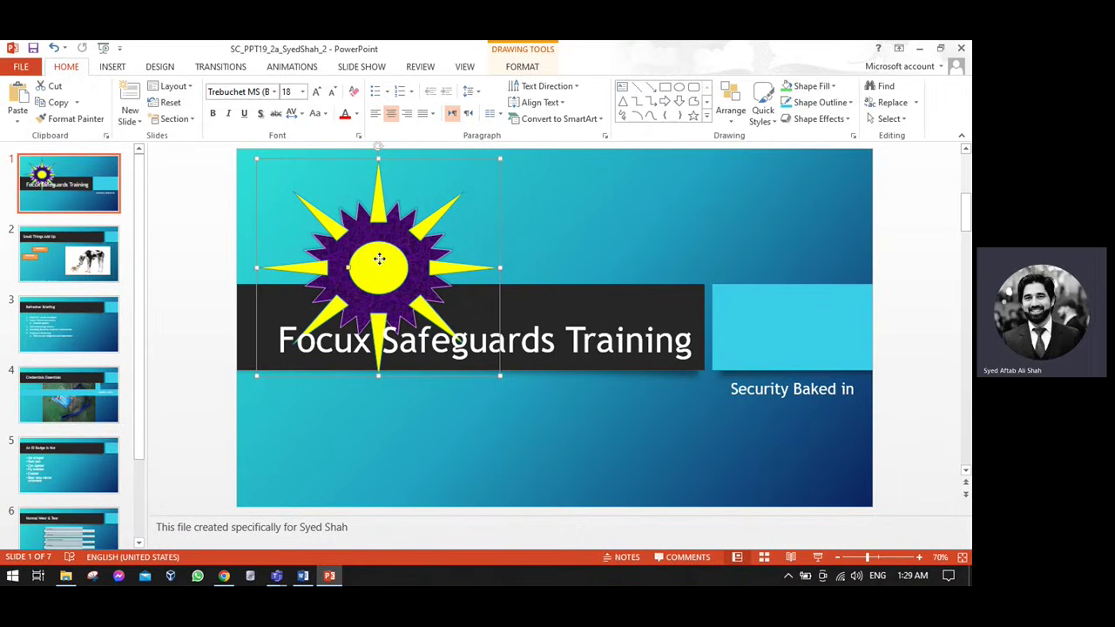
# Send the yellow sun backward, then Merge Shapes > Subtract it from the purple starburst.
pyautogui.doubleClick(380, 263)
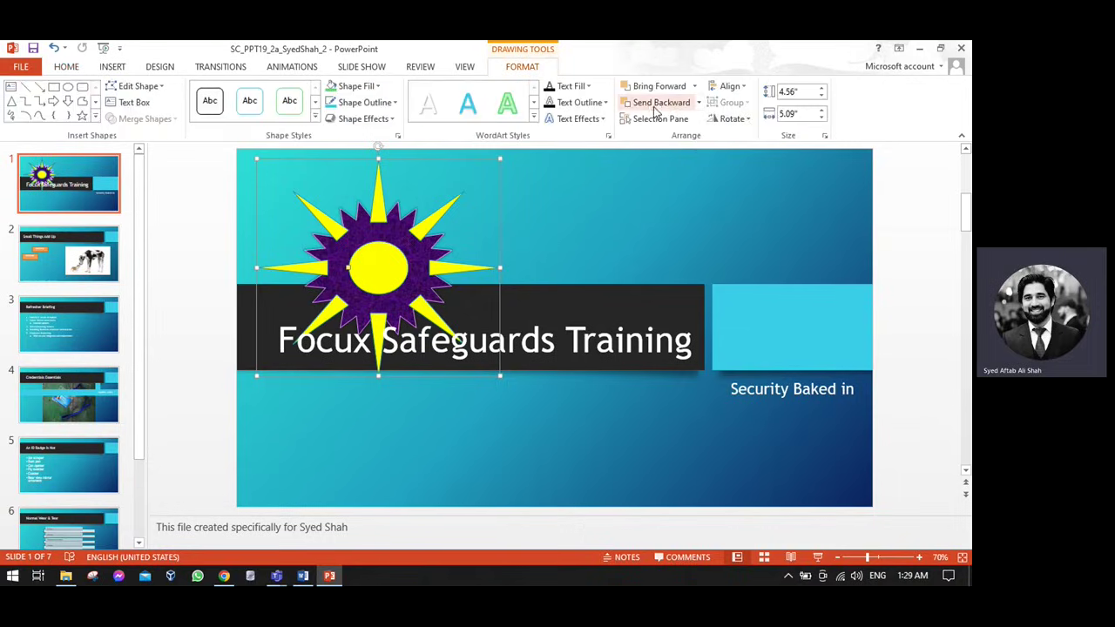
pyautogui.click(655, 104)
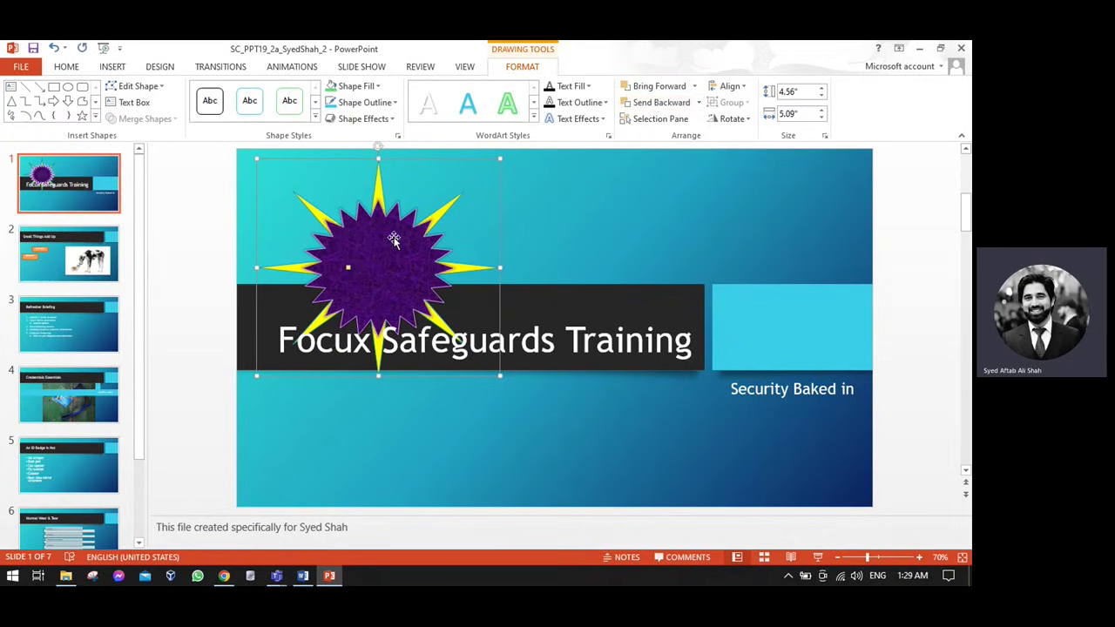
pyautogui.click(567, 250)
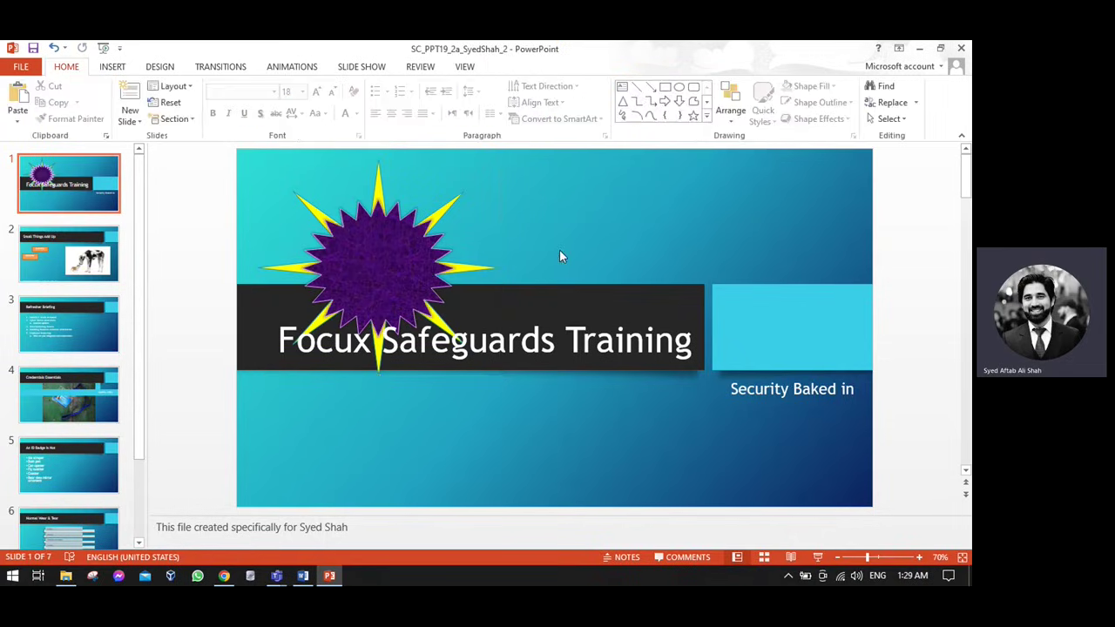
pyautogui.click(370, 255)
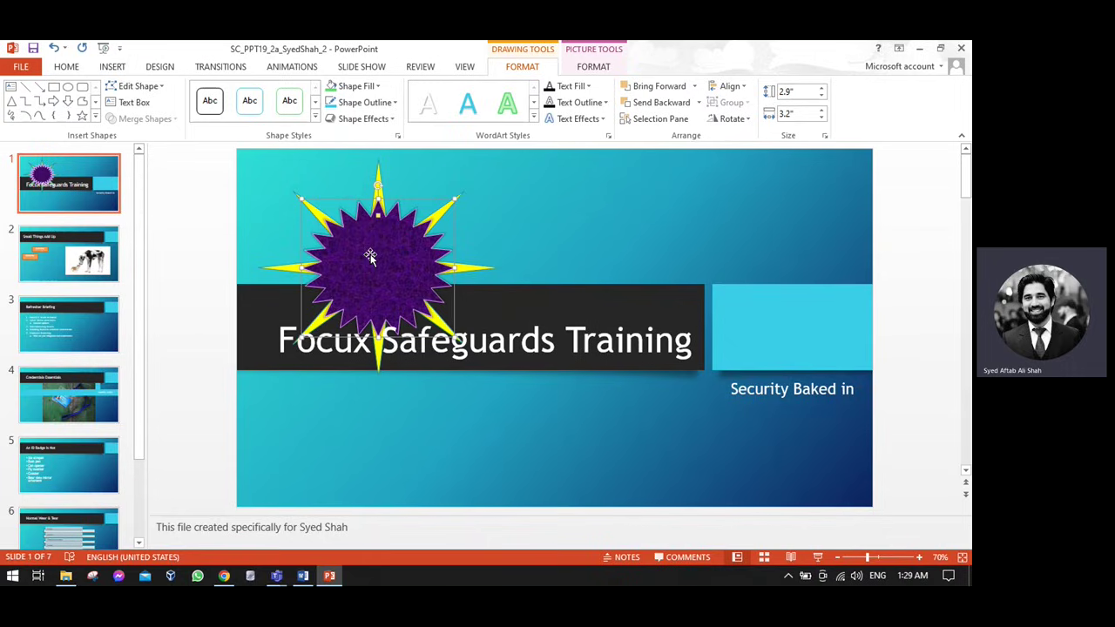
pyautogui.keyDown('shift'); pyautogui.click(380, 173); pyautogui.keyUp('shift')
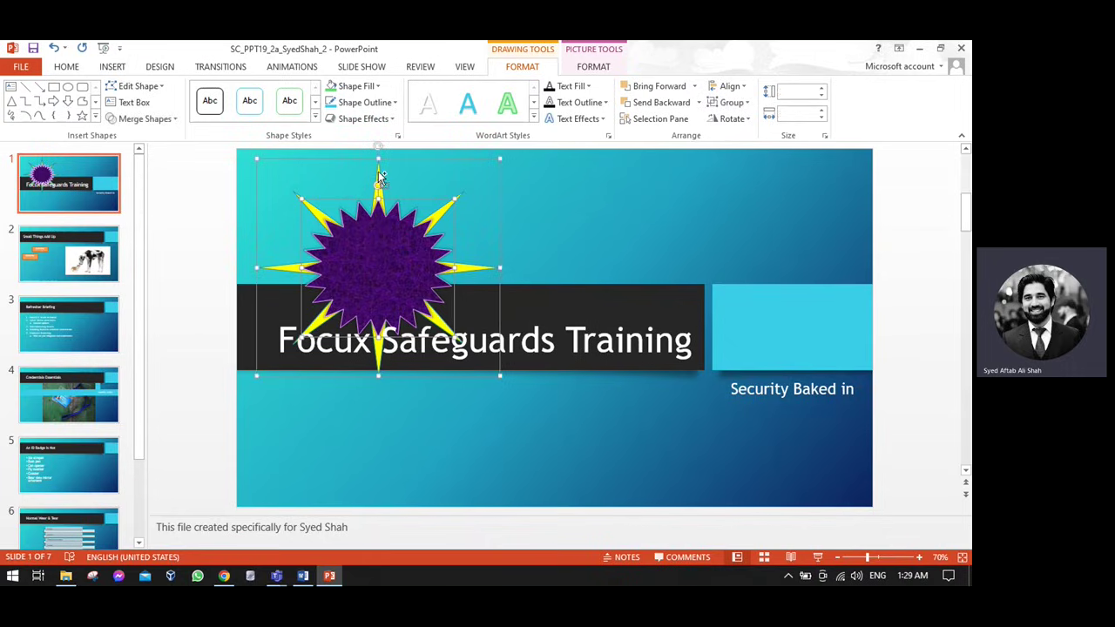
pyautogui.click(173, 119)
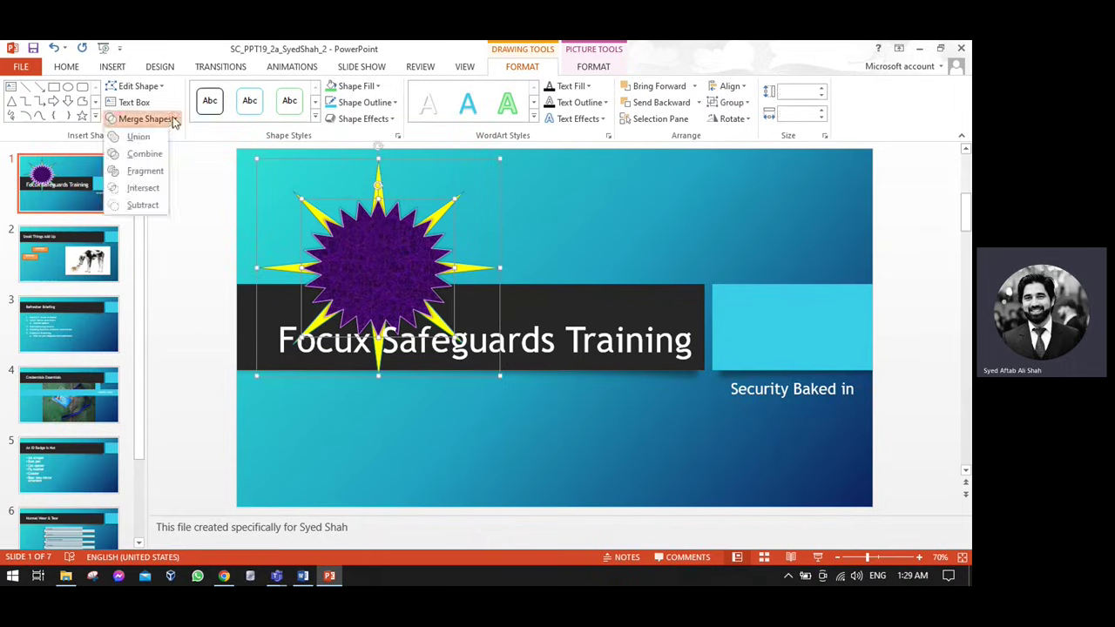
pyautogui.click(144, 204)
pyautogui.click(552, 257)
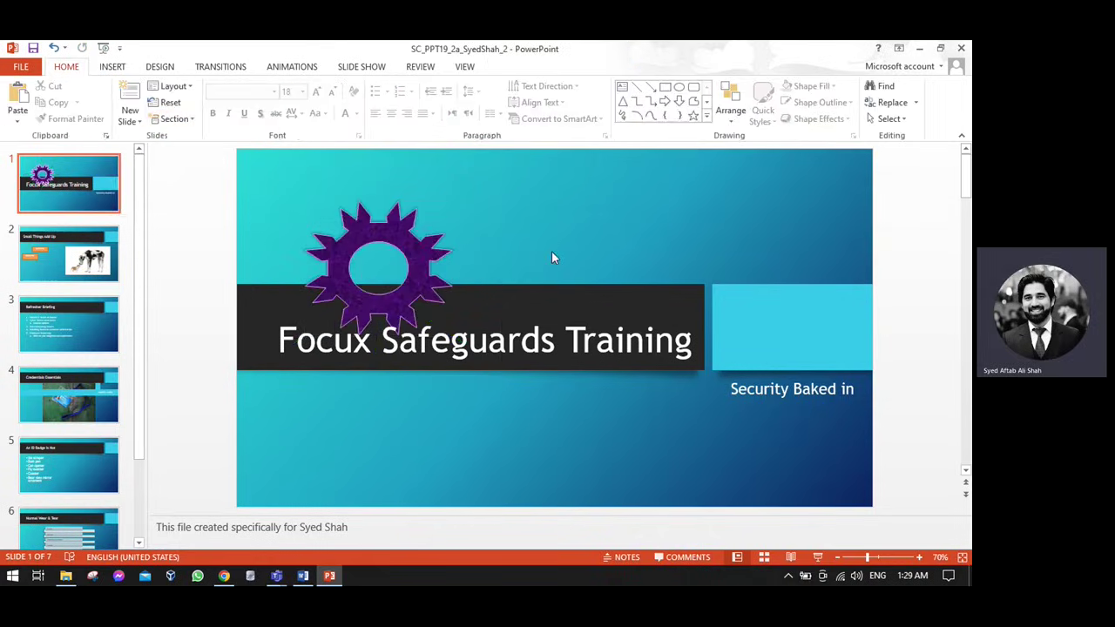
# Read the next instruction step in the Word document.
pyautogui.hotkey('alt', 'Tab')
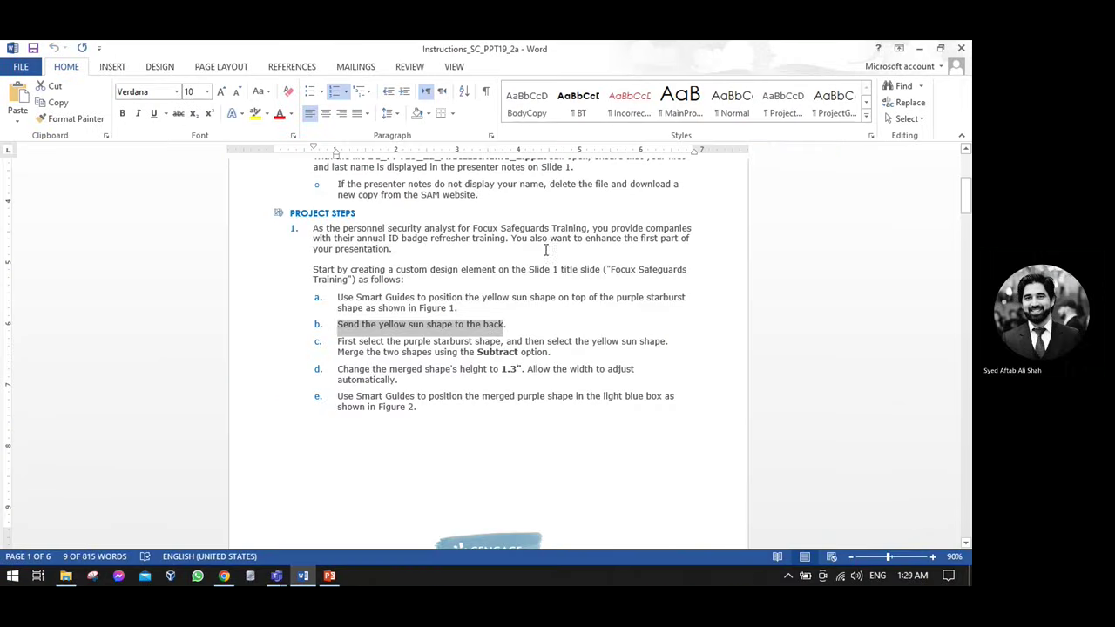
pyautogui.scroll(-1, 369, 366)
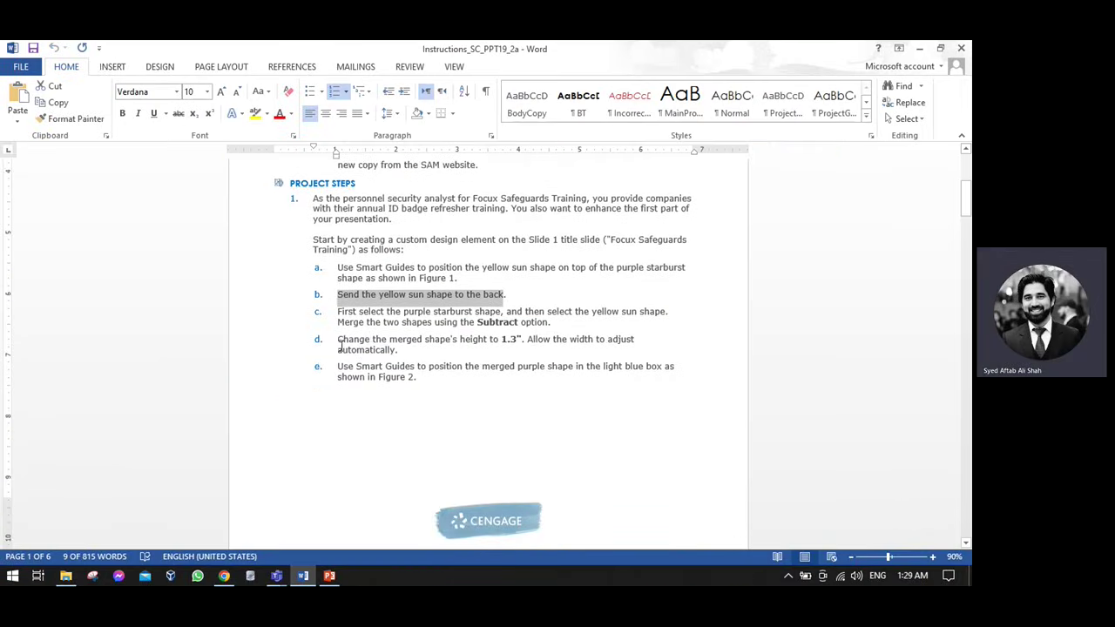
pyautogui.moveTo(341, 340); pyautogui.dragTo(523, 343)
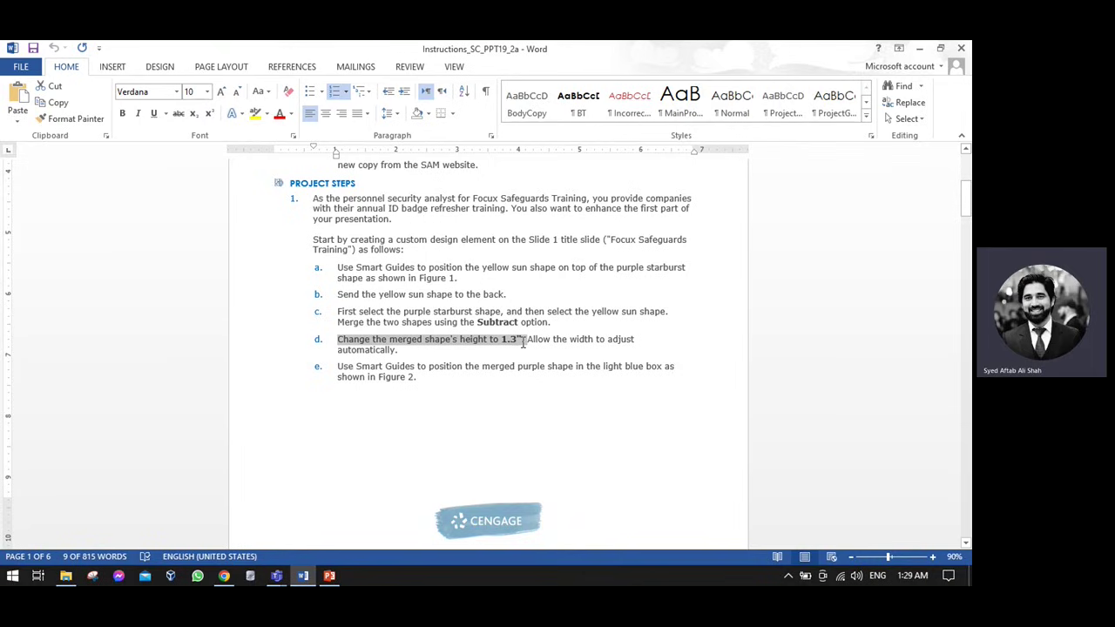
pyautogui.hotkey('alt', 'Tab')
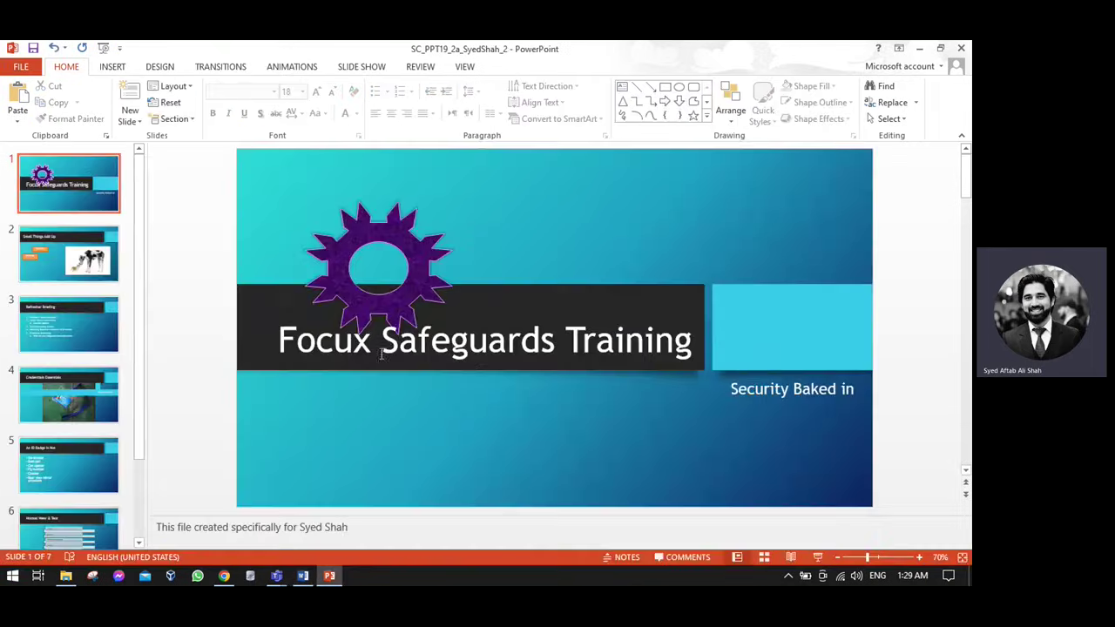
# Change the merged gear's Shape Height from 2.8" to 1.3".
pyautogui.click(397, 233)
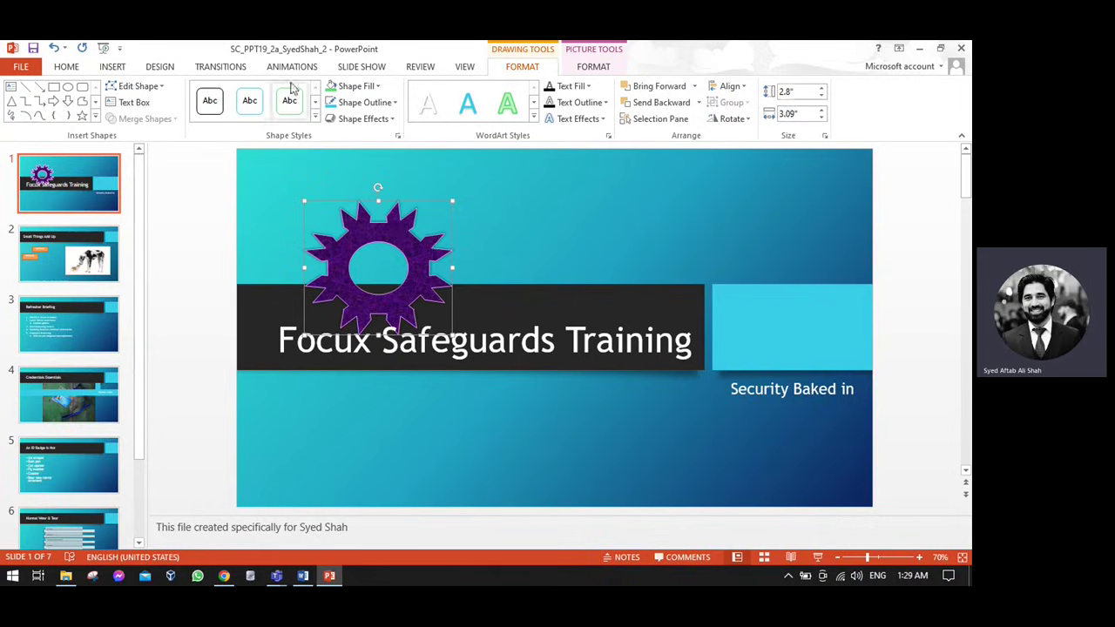
pyautogui.click(789, 92)
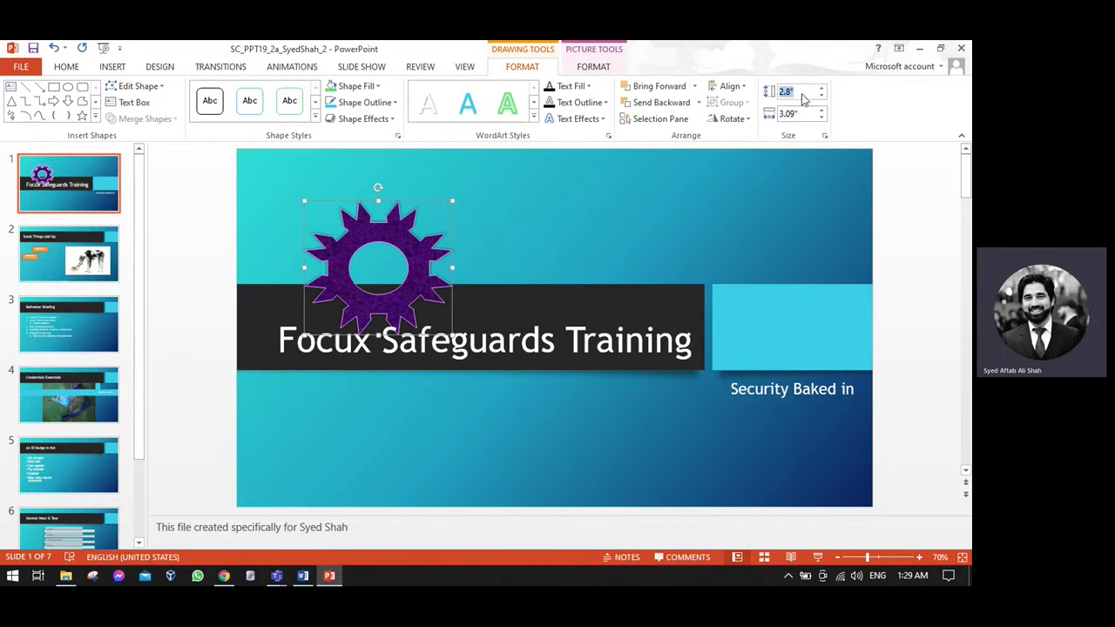
pyautogui.click(800, 92)
pyautogui.doubleClick(800, 91)
pyautogui.write('1.3')
pyautogui.press('Return')
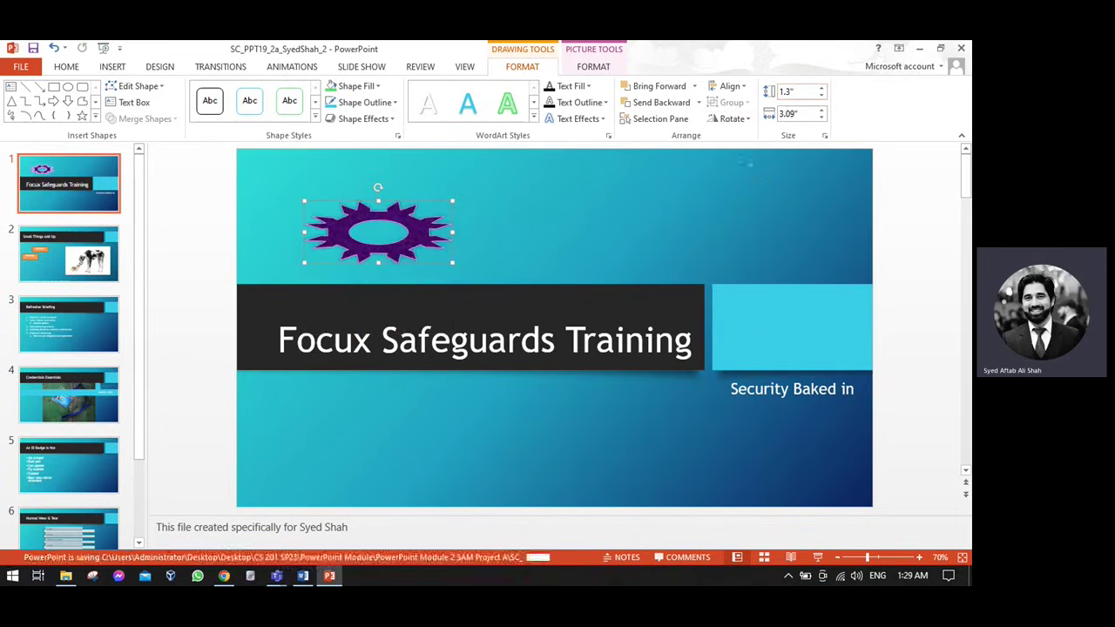
pyautogui.hotkey('alt', 'Tab')
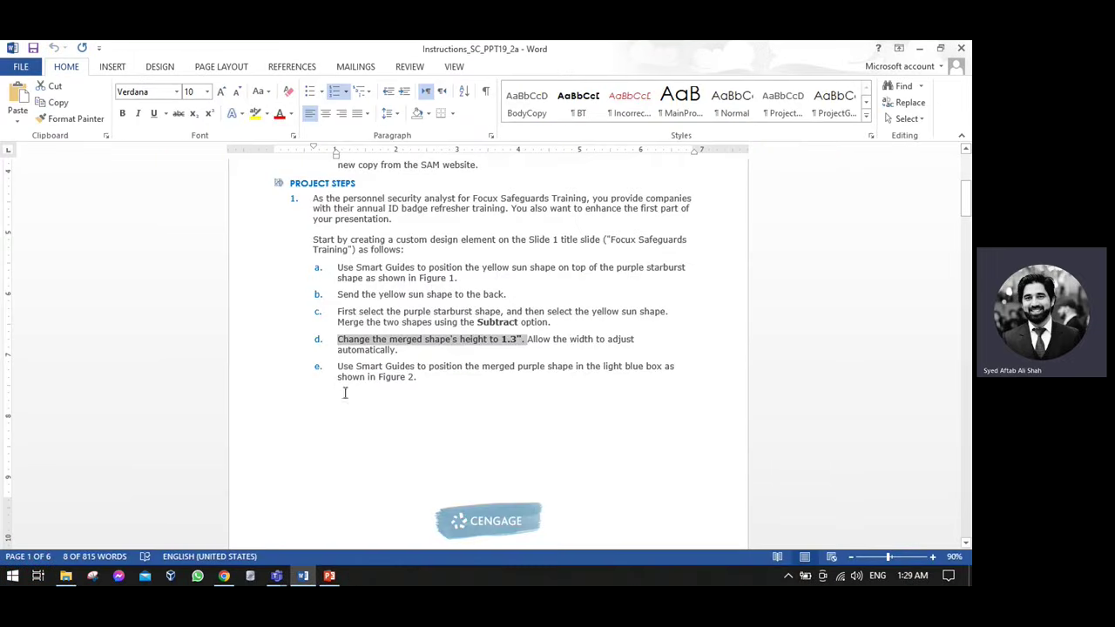
# Read instruction step e in the Word document.
pyautogui.moveTo(338, 367); pyautogui.dragTo(624, 367)
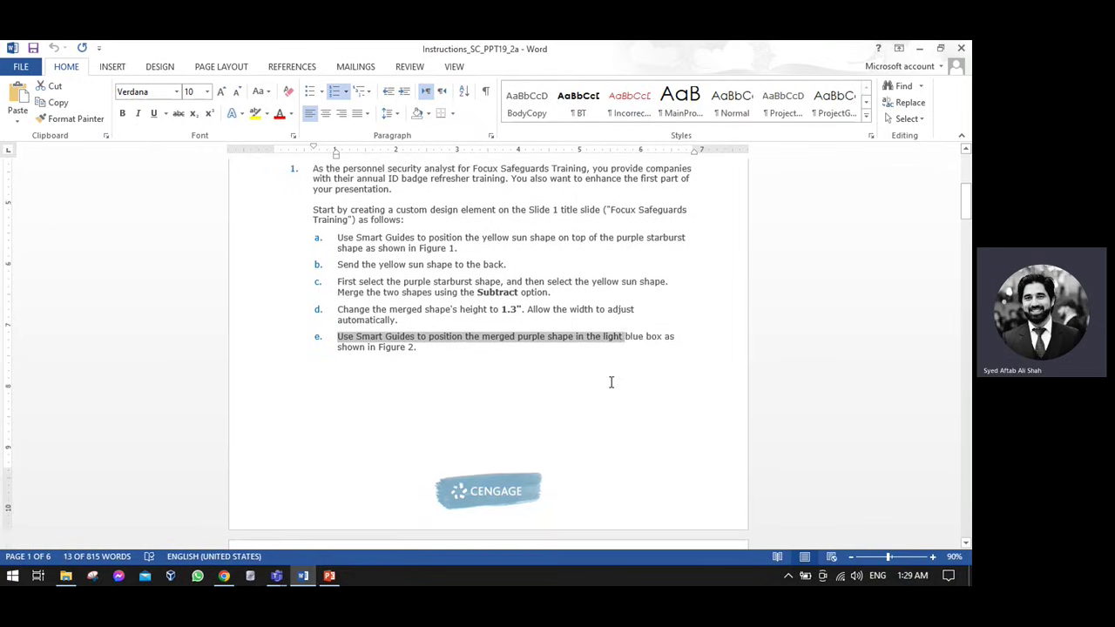
pyautogui.scroll(-1, 456, 362)
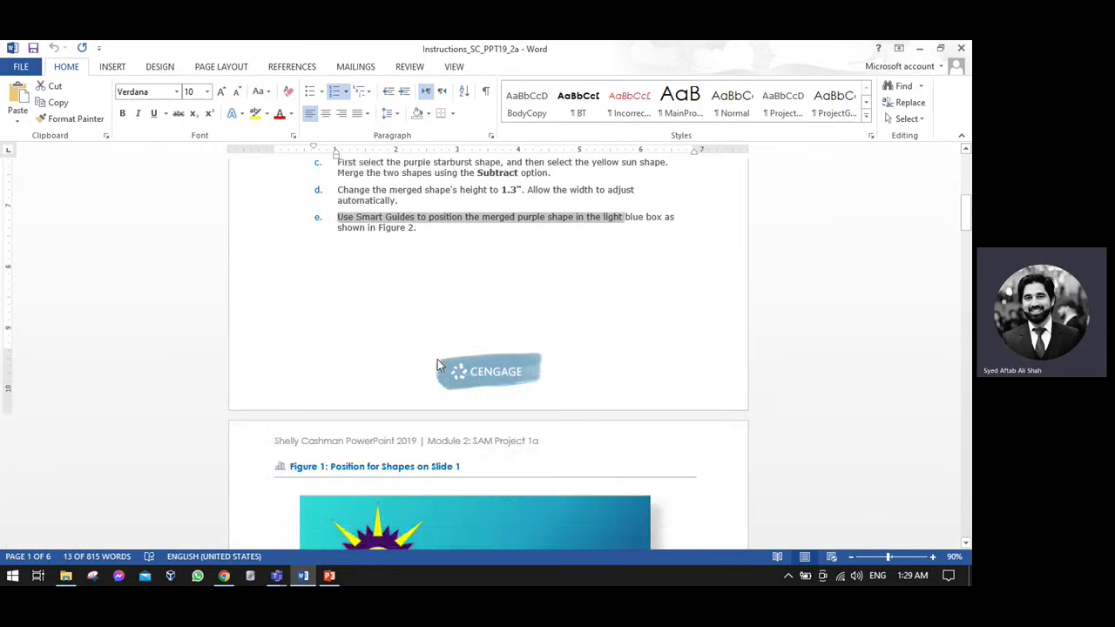
pyautogui.scroll(-10, 438, 366)
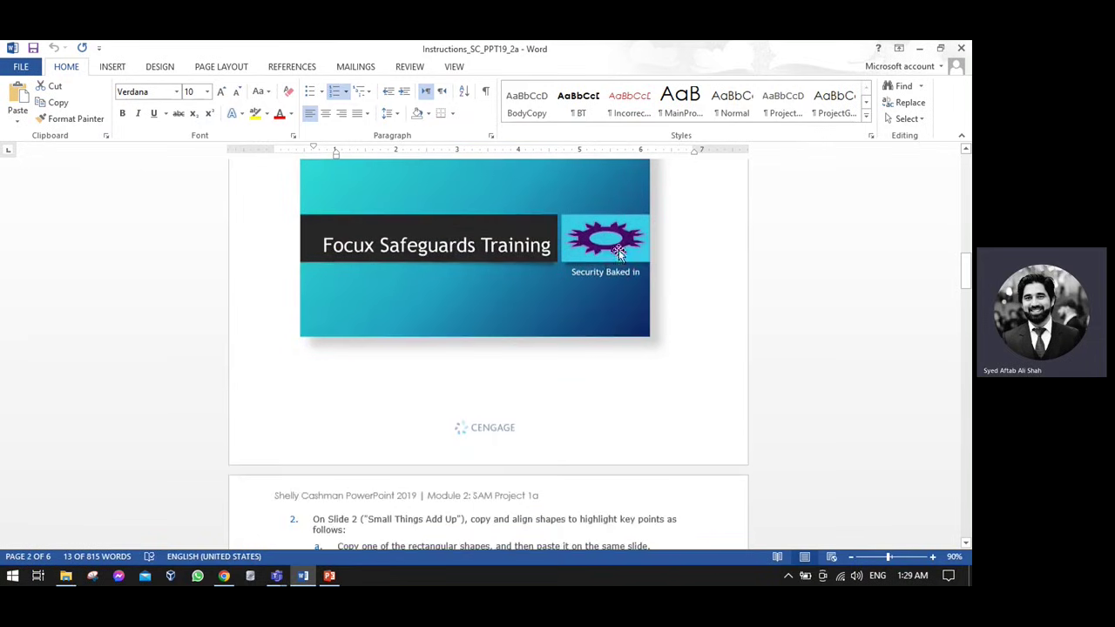
pyautogui.scroll(5, 617, 262)
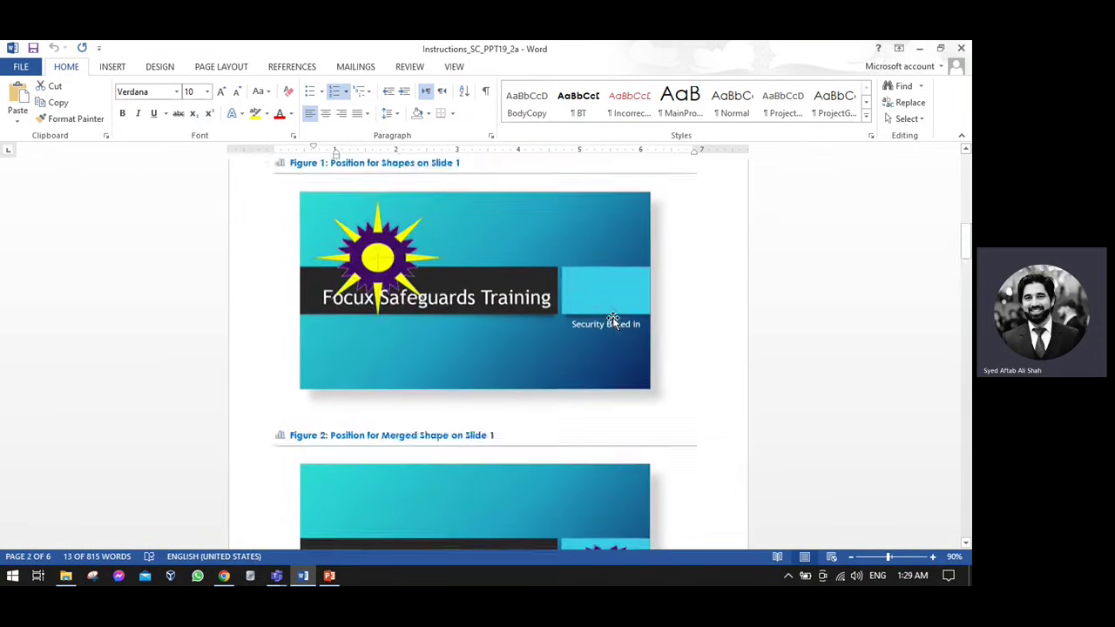
pyautogui.scroll(4, 613, 320)
pyautogui.hotkey('alt', 'Tab')
# Drag the purple gear into the light blue box beside the title and save with Ctrl+S.
pyautogui.moveTo(409, 221); pyautogui.dragTo(823, 311)
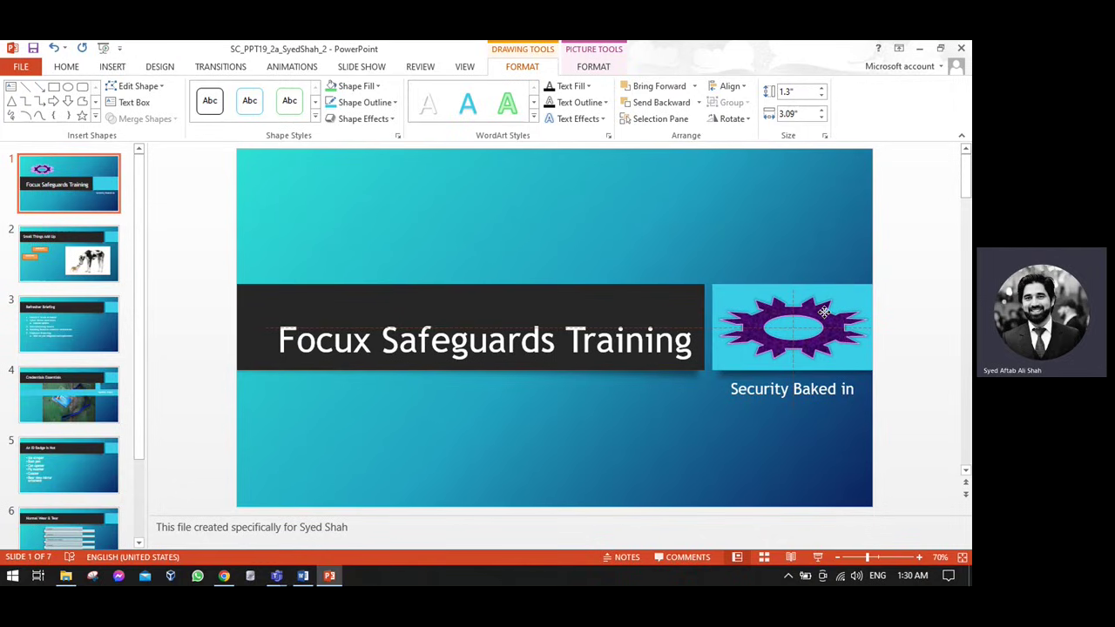
pyautogui.moveTo(823, 311); pyautogui.dragTo(824, 311)
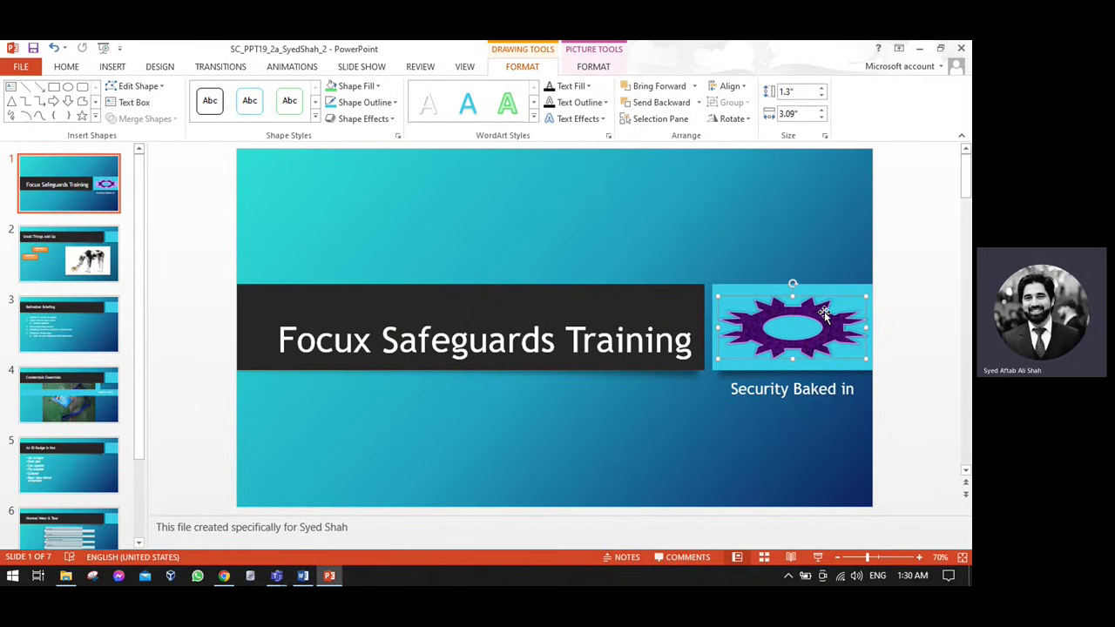
pyautogui.click(764, 216)
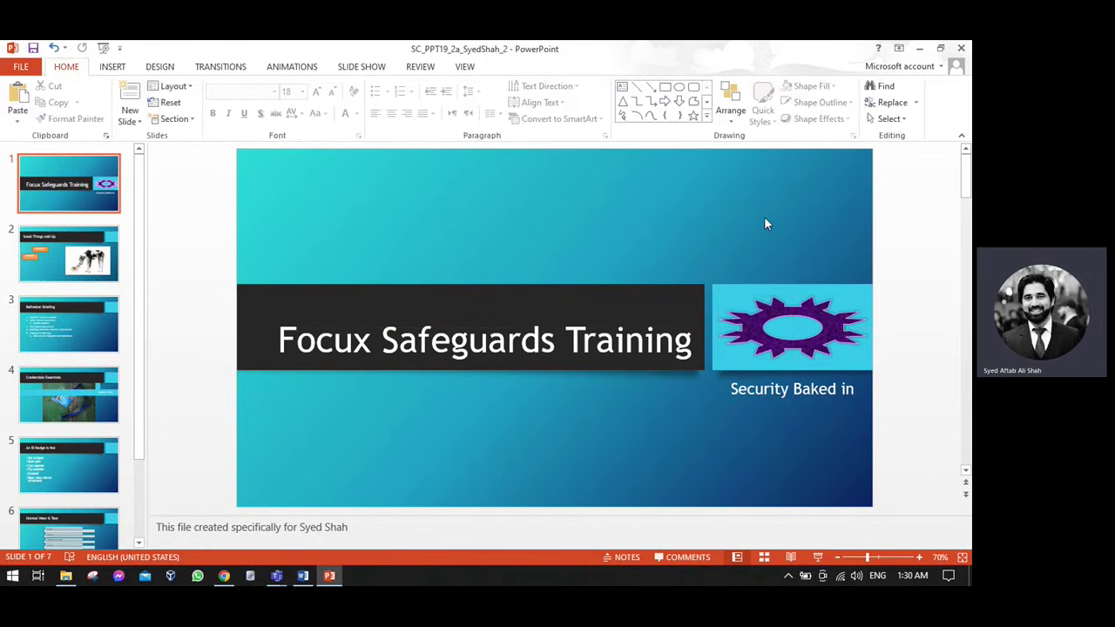
pyautogui.hotkey('ctrl', 's')
pyautogui.click(106, 244)
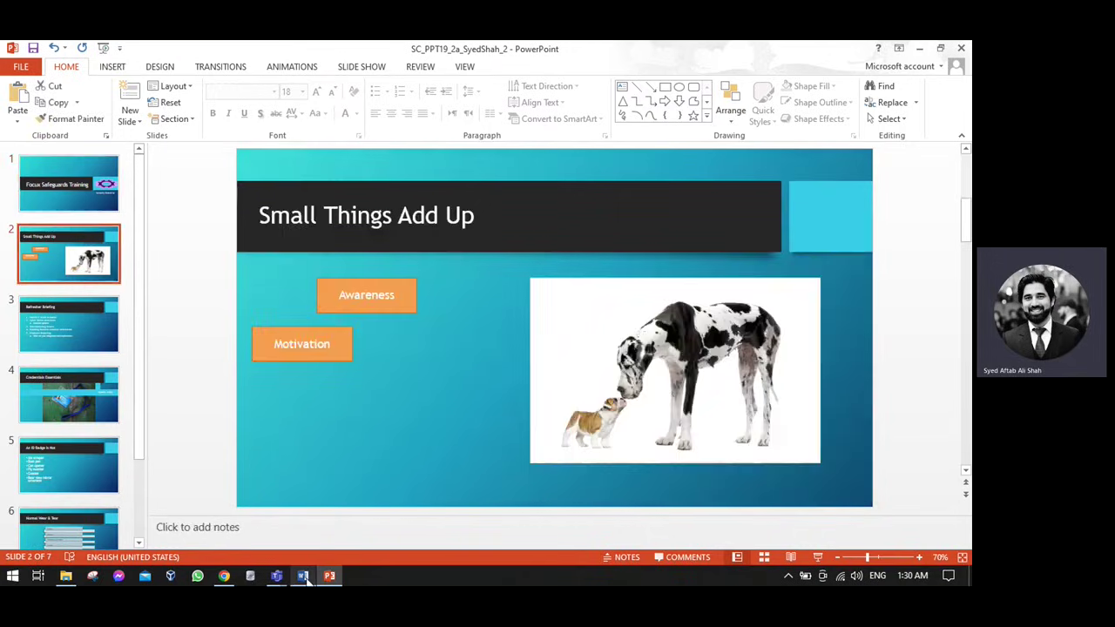
# Read Word step 2 on copying a rectangle relabelled Compliance, with Figure 3.
pyautogui.click(302, 575)
pyautogui.scroll(-6, 399, 381)
pyautogui.scroll(-10, 399, 385)
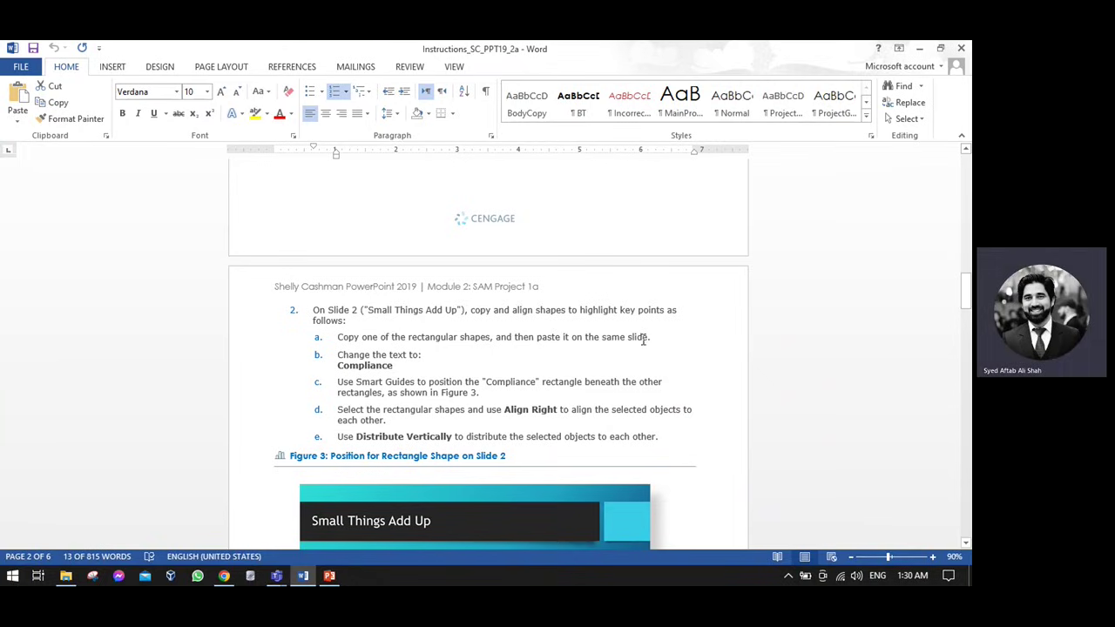
pyautogui.hotkey('alt', 'Tab')
# Duplicate the Awareness rectangle on slide 2 with copy and paste.
pyautogui.click(391, 281)
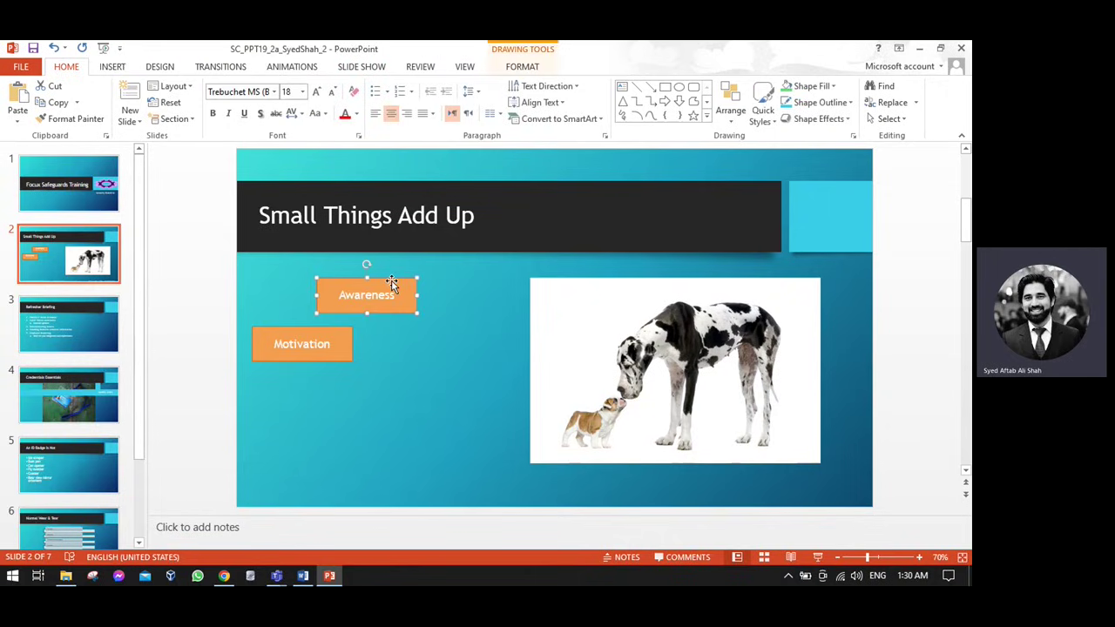
pyautogui.click(54, 103)
pyautogui.click(19, 100)
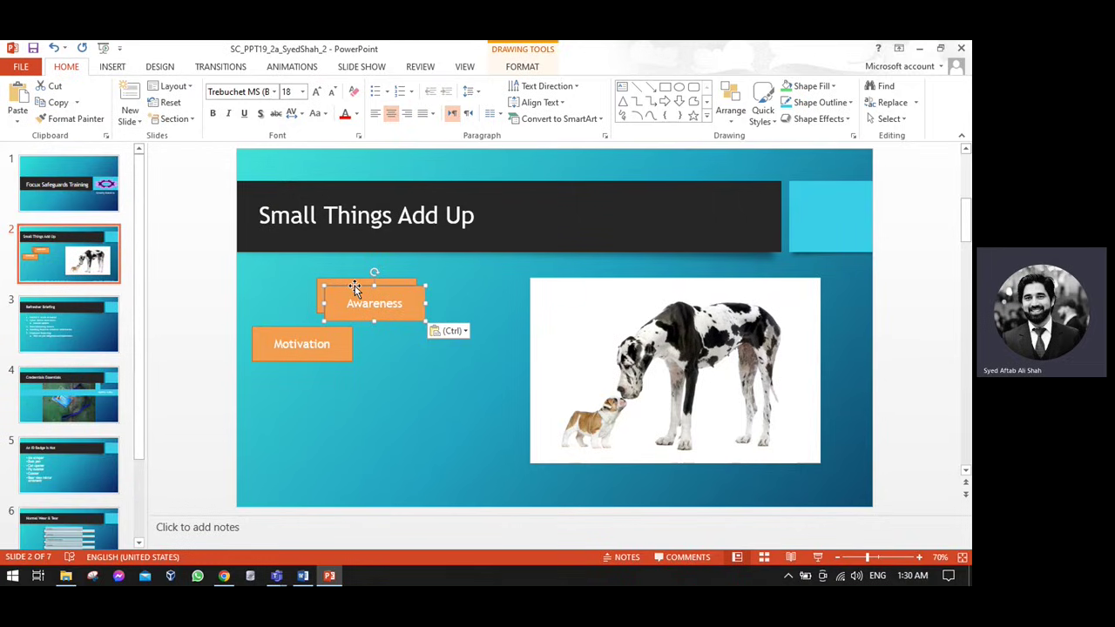
# Relabel the pasted rectangle 'Compliance' using the word copied from the Word instructions.
pyautogui.hotkey('alt', 'Tab')
pyautogui.moveTo(337, 366); pyautogui.dragTo(394, 369)
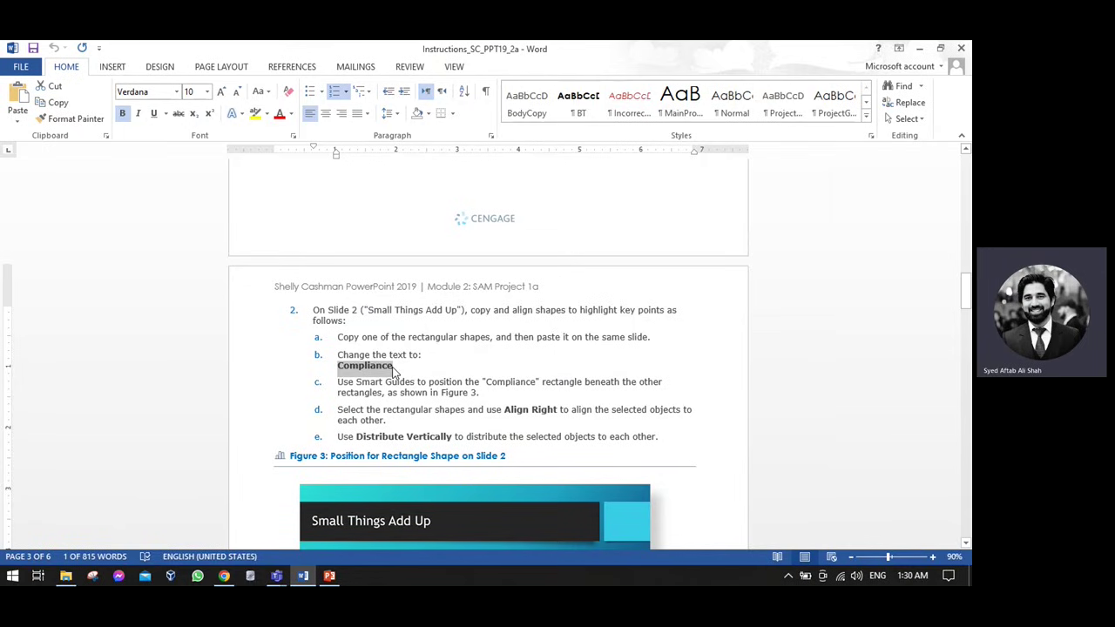
pyautogui.hotkey('ctrl', 'b')
pyautogui.hotkey('ctrl', 'b')
pyautogui.hotkey('alt', 'Tab')
pyautogui.doubleClick(373, 304)
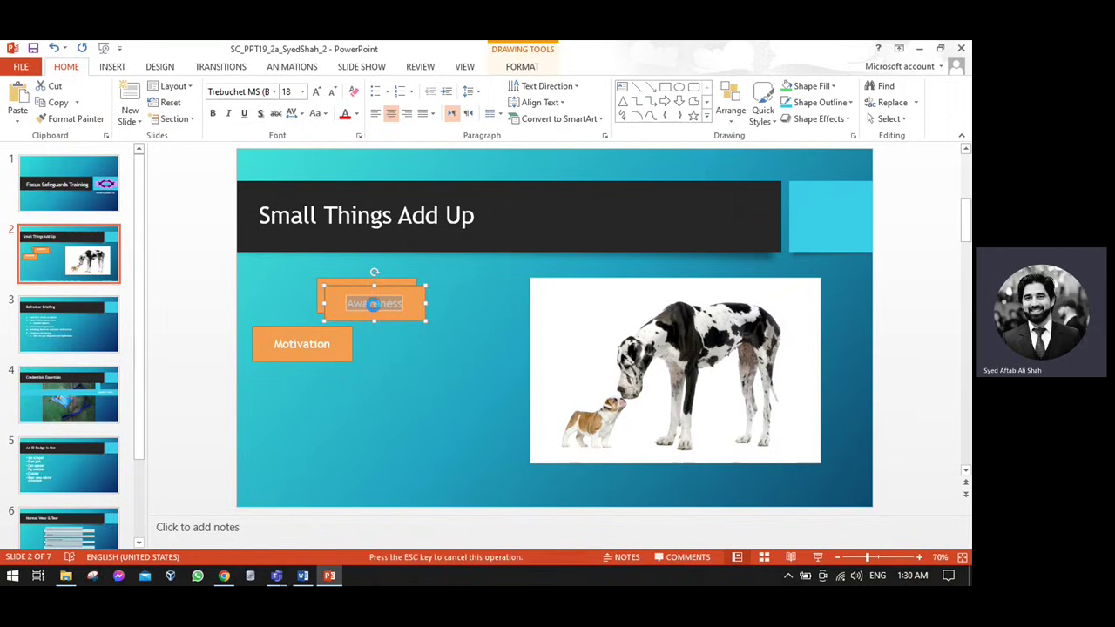
pyautogui.hotkey('ctrl', 'v')
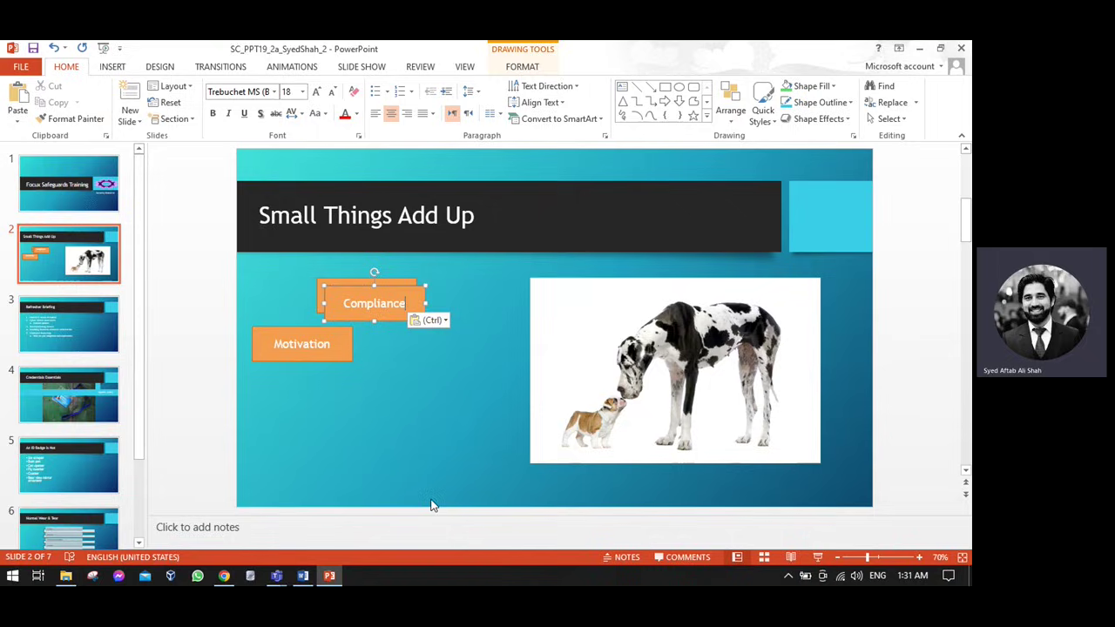
pyautogui.click(361, 357)
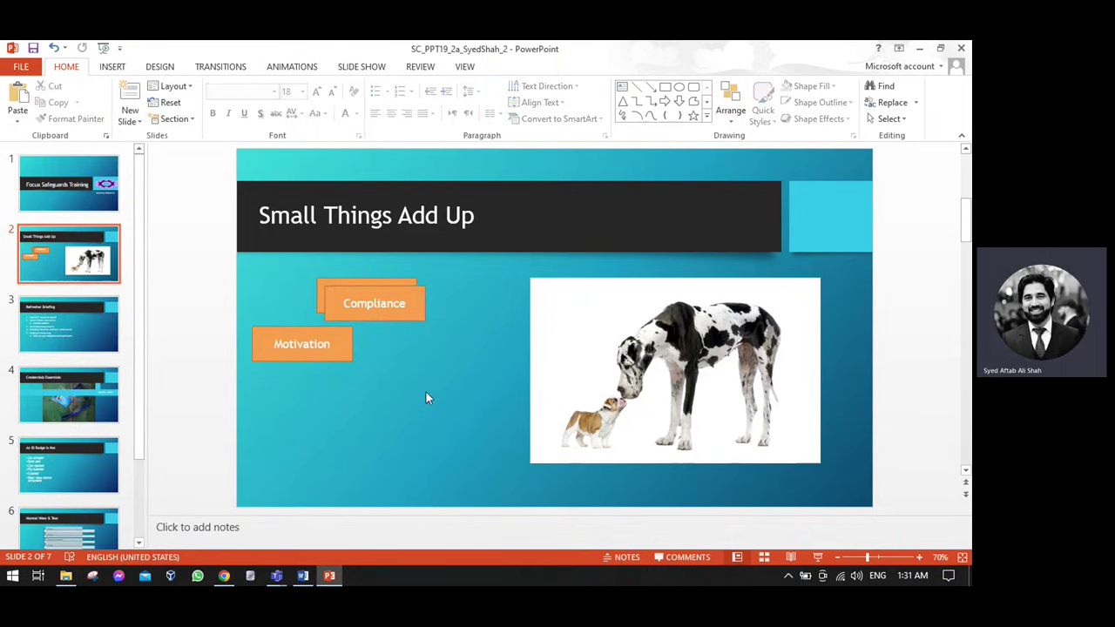
pyautogui.hotkey('alt', 'Tab')
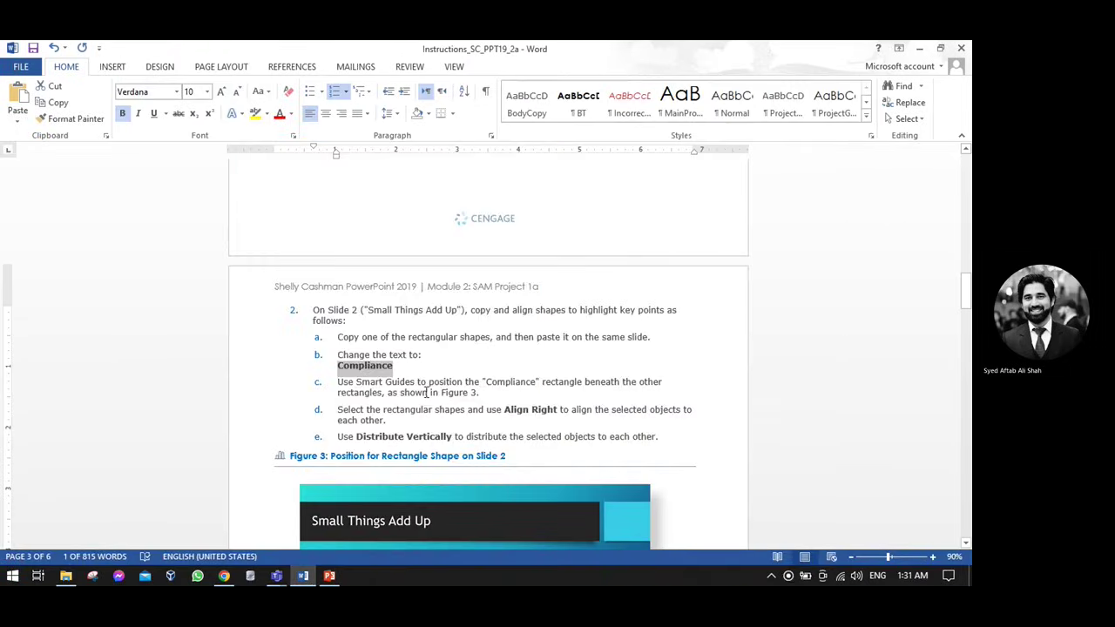
pyautogui.moveTo(355, 385); pyautogui.dragTo(620, 387)
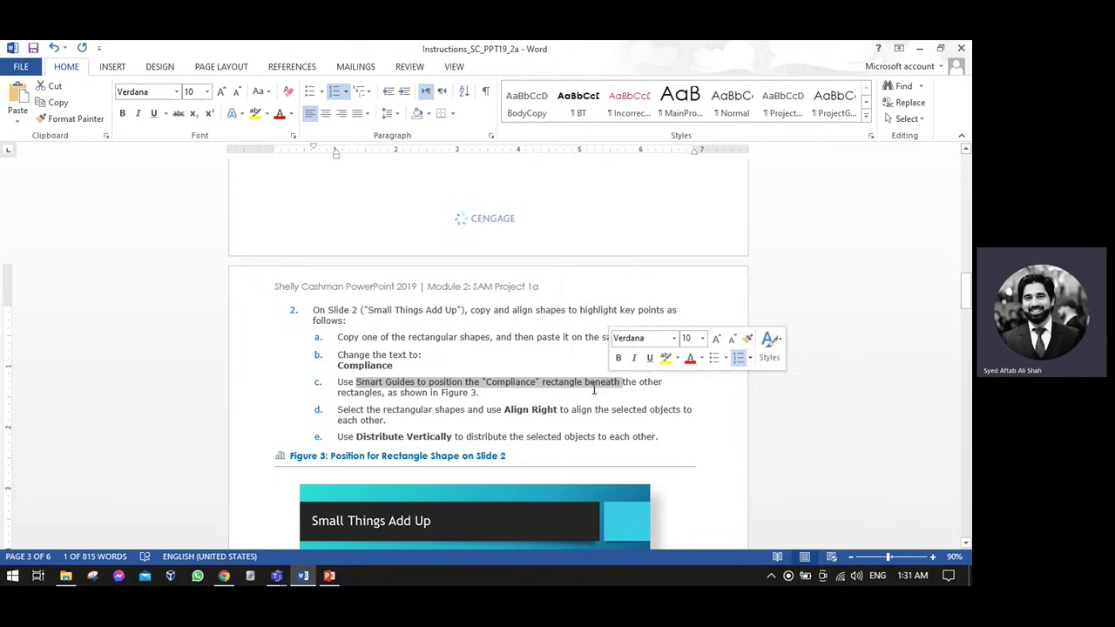
pyautogui.scroll(-2, 537, 397)
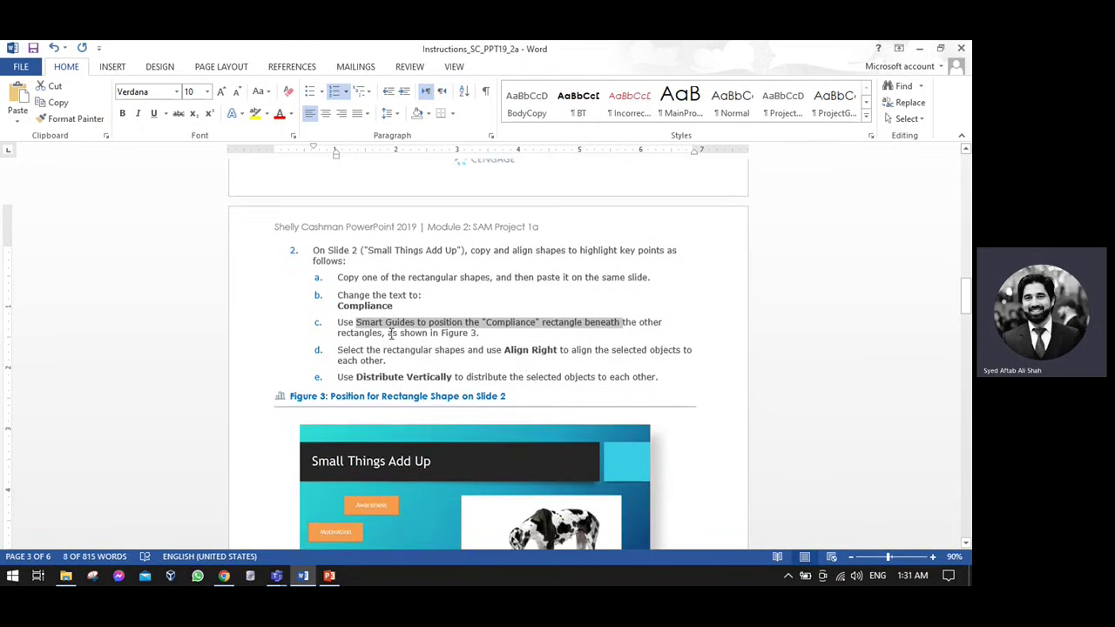
pyautogui.scroll(-3, 394, 335)
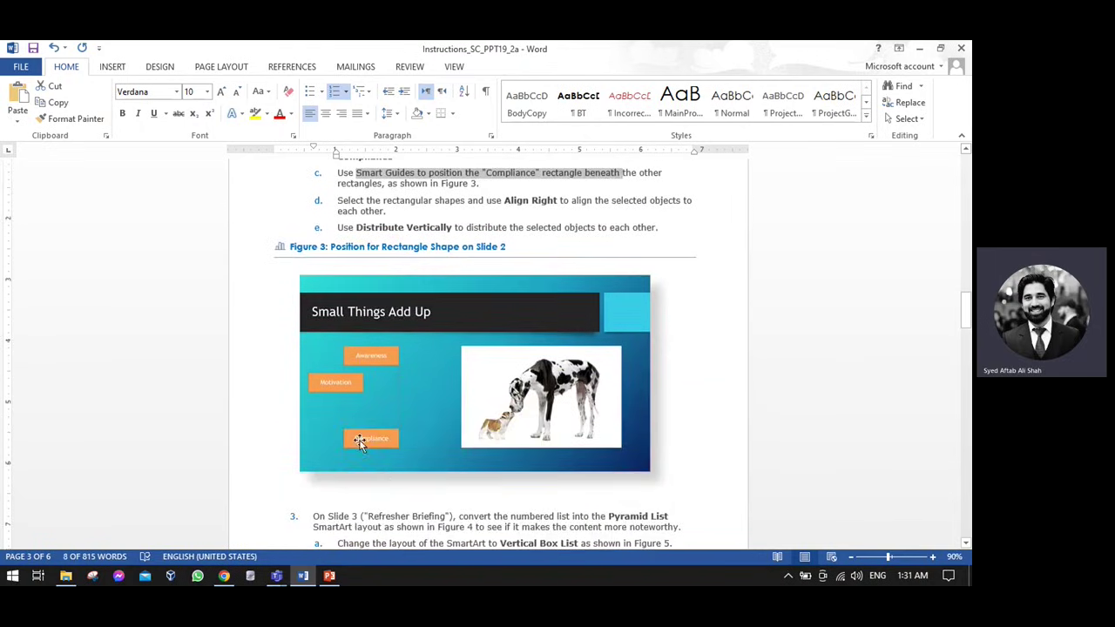
pyautogui.scroll(5, 395, 439)
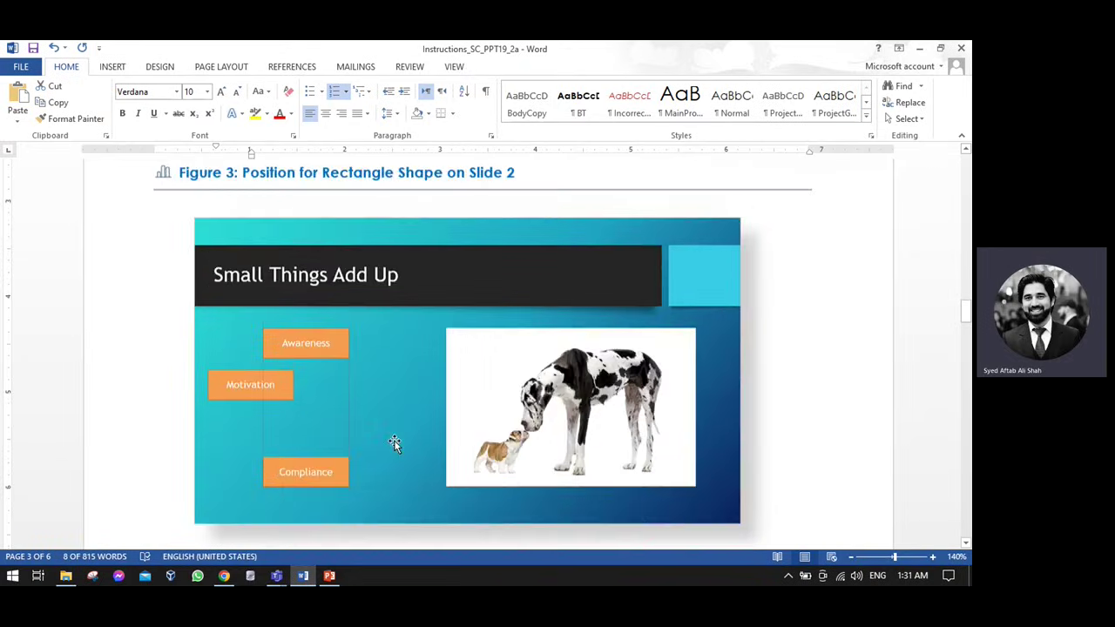
pyautogui.scroll(2, 253, 383)
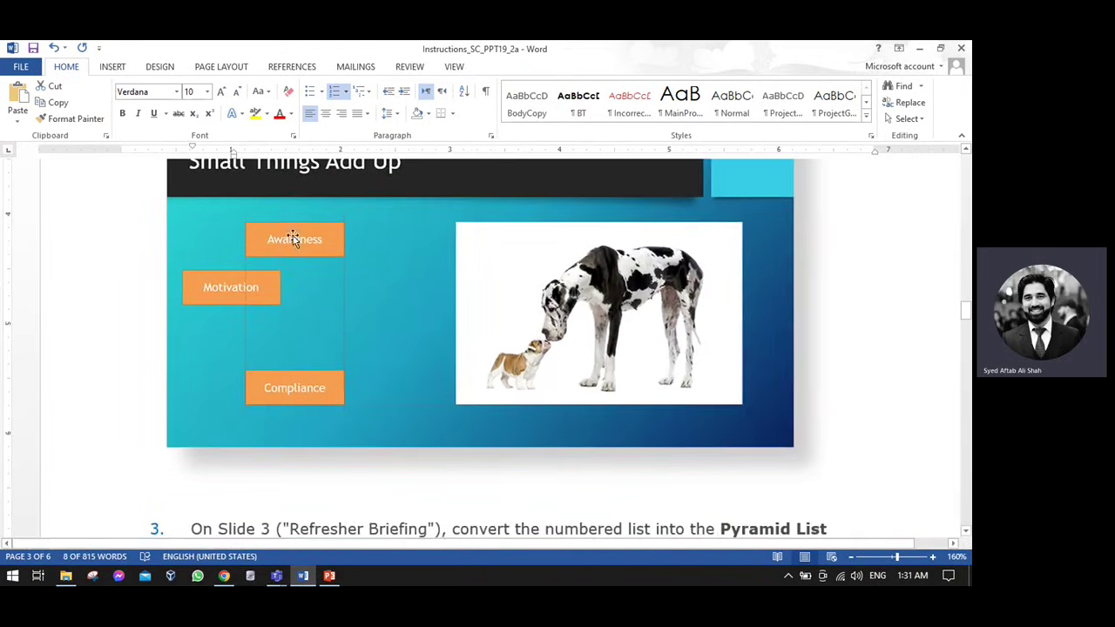
pyautogui.scroll(-7, 384, 348)
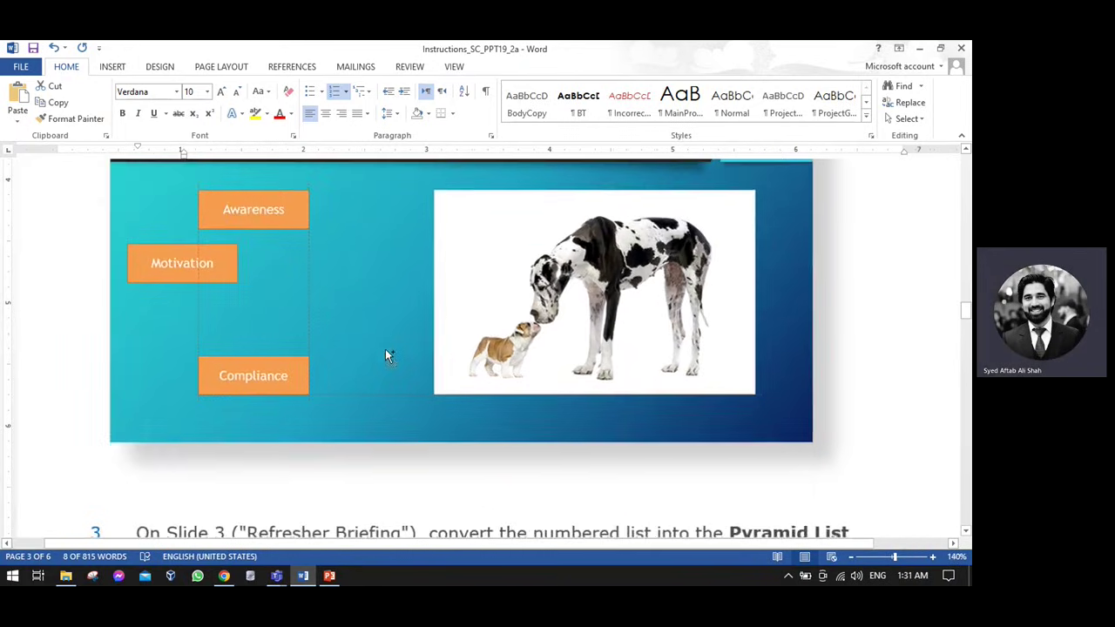
pyautogui.scroll(-2, 385, 348)
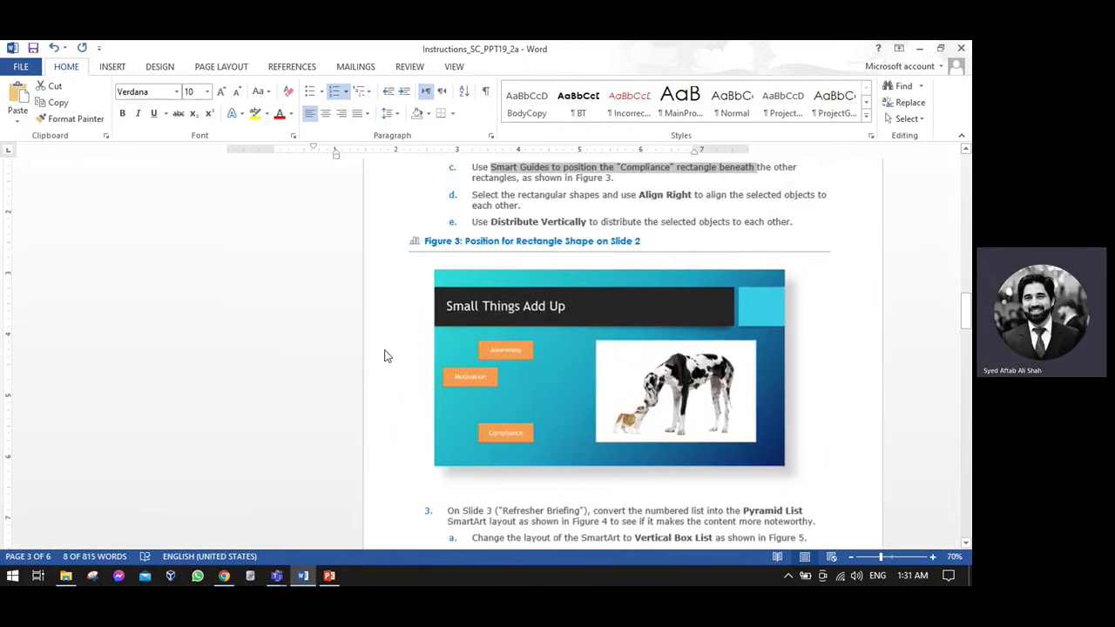
pyautogui.scroll(2, 419, 354)
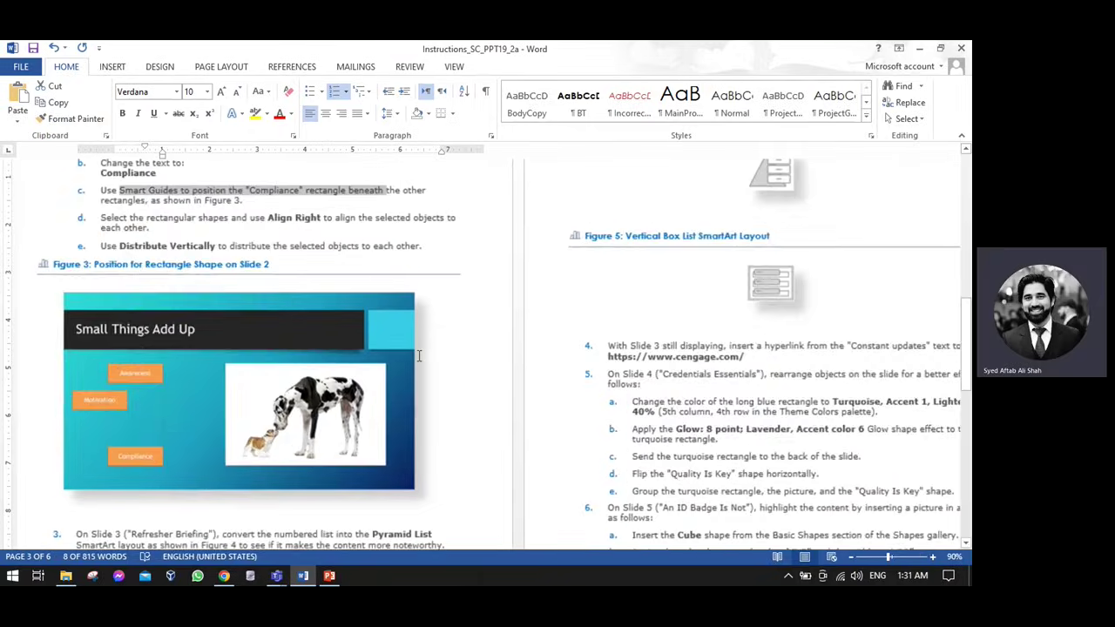
pyautogui.hotkey('alt', 'Tab')
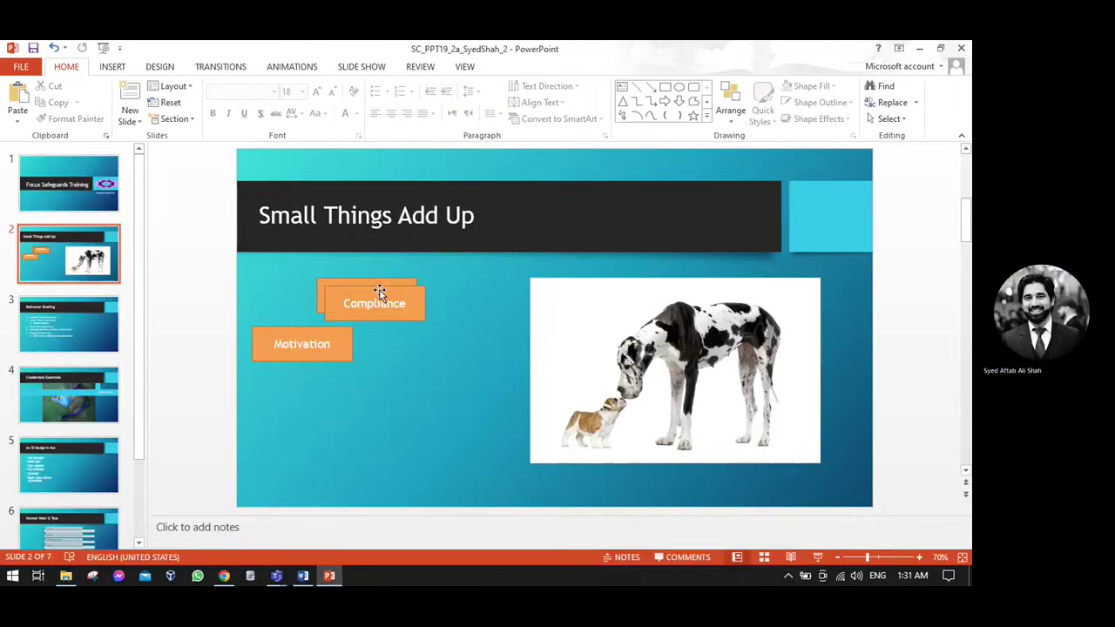
# Paste the Compliance rectangle and drag it below Motivation, lined up under Awareness with Smart Guides.
pyautogui.hotkey('ctrl', 'v')
pyautogui.moveTo(386, 289); pyautogui.dragTo(373, 430)
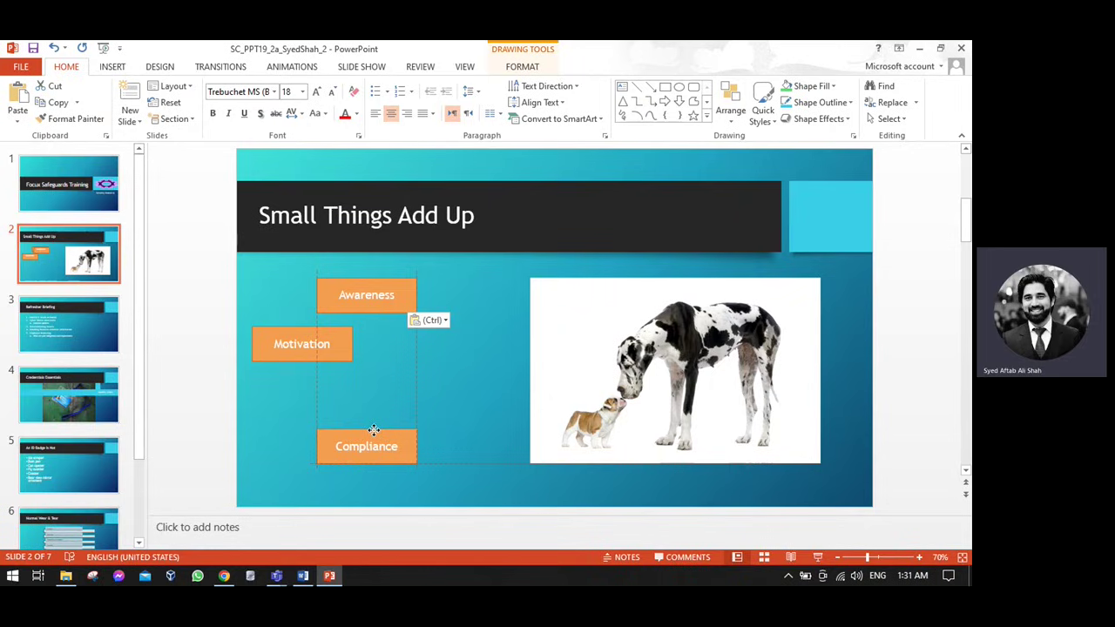
pyautogui.moveTo(372, 429); pyautogui.dragTo(372, 431)
pyautogui.click(400, 381)
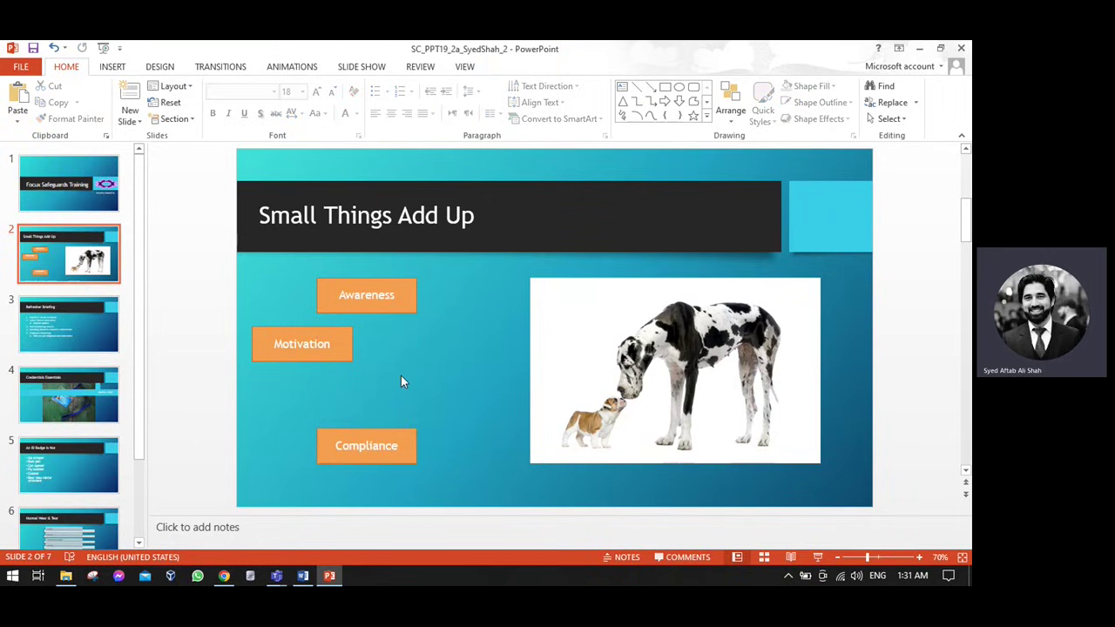
pyautogui.hotkey('alt', 'Tab')
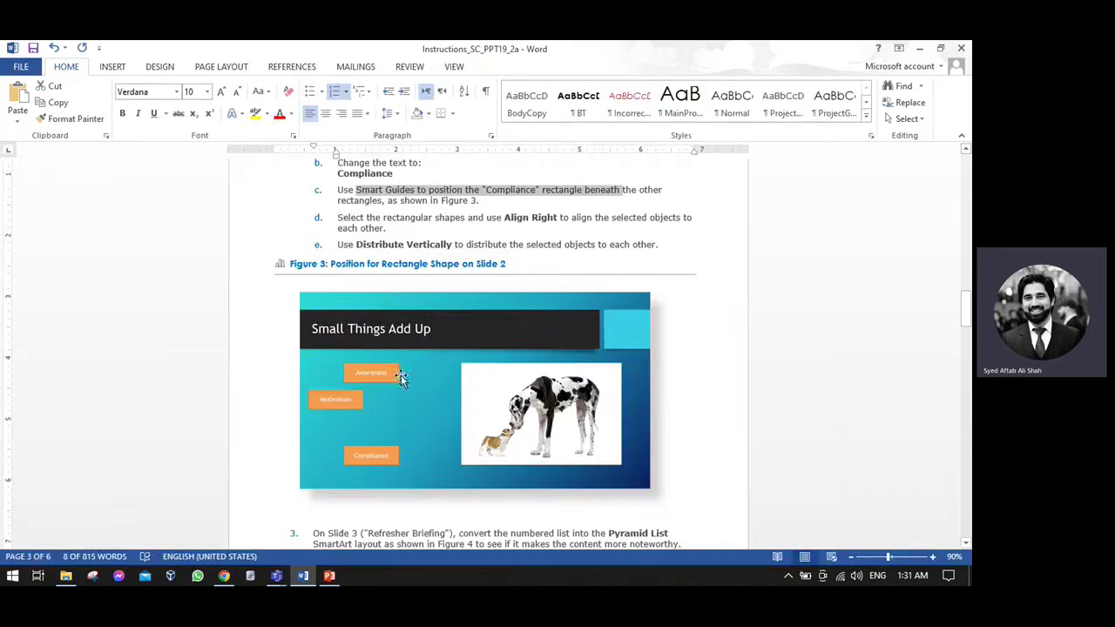
pyautogui.moveTo(338, 218); pyautogui.dragTo(505, 220)
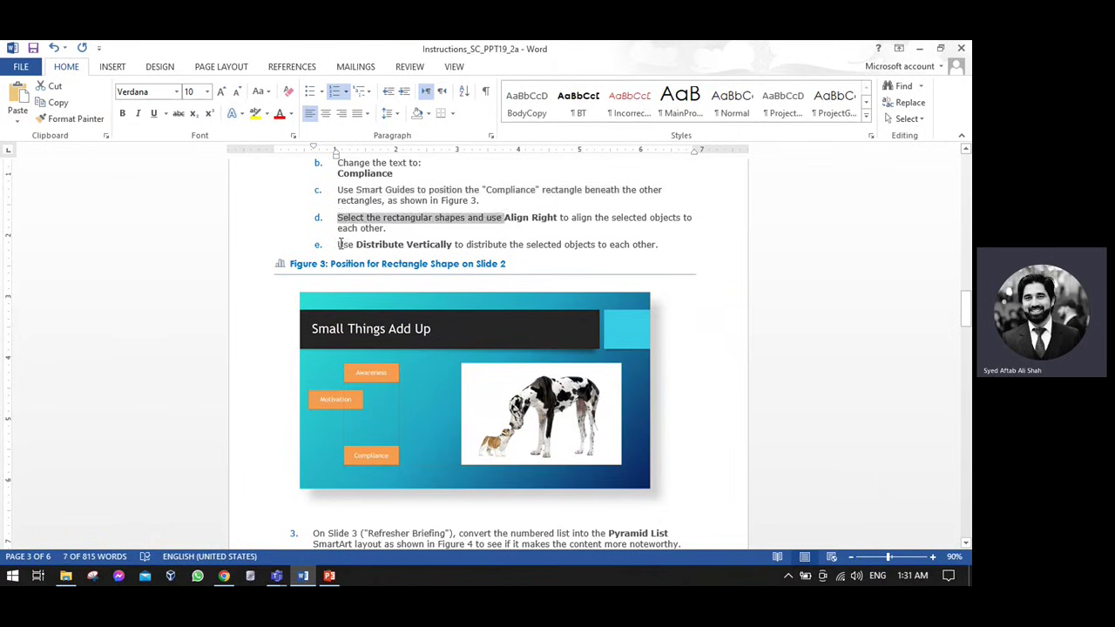
pyautogui.moveTo(339, 244); pyautogui.dragTo(604, 250)
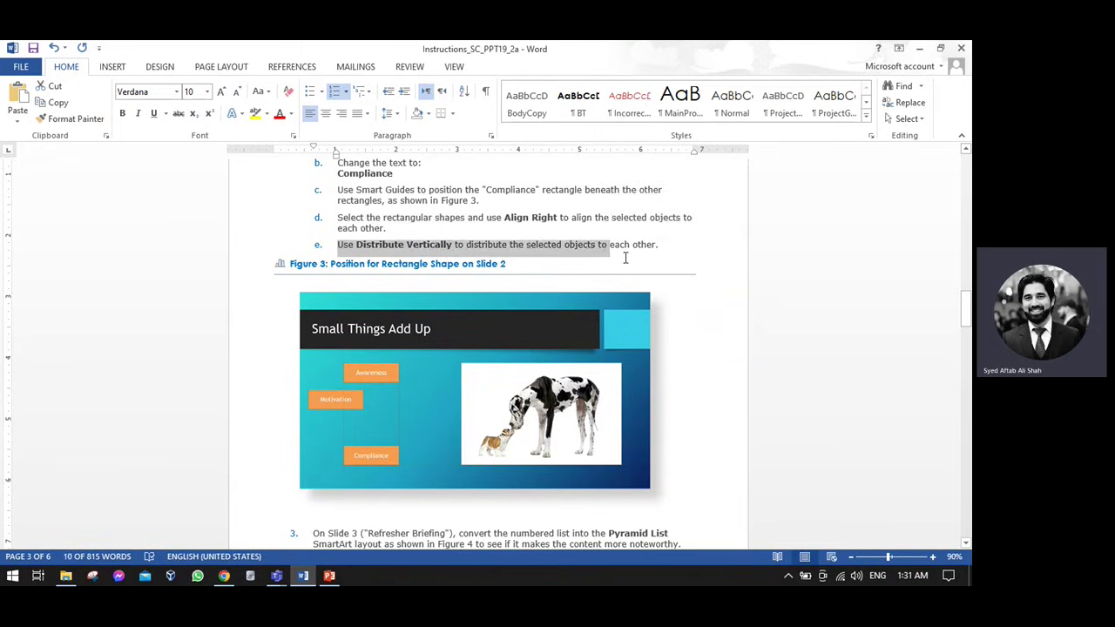
pyautogui.hotkey('alt', 'Tab')
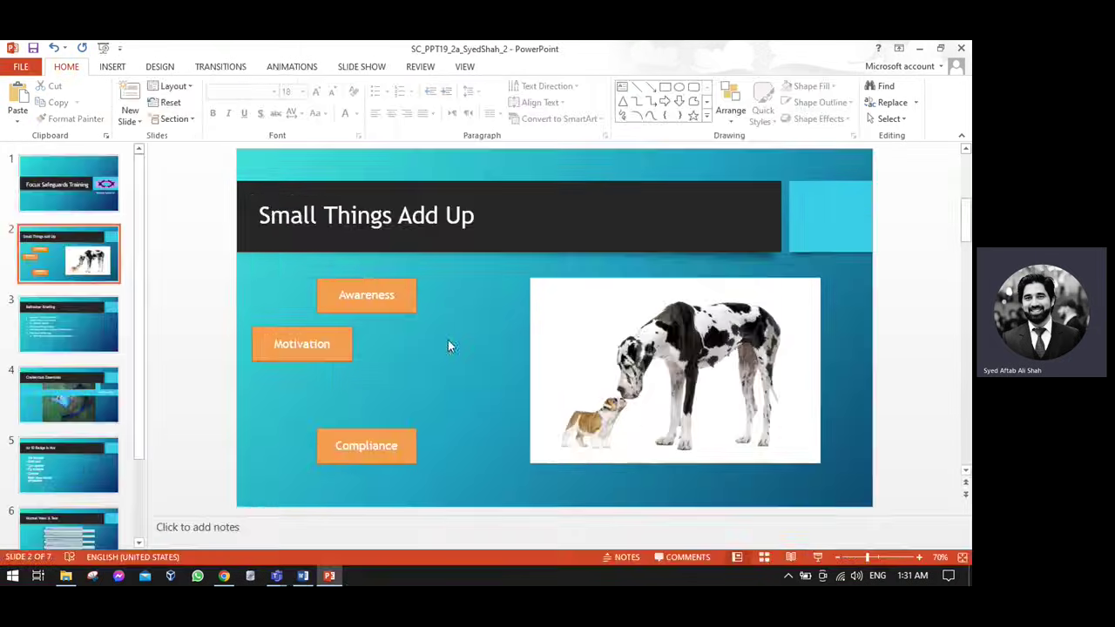
# Select the Awareness, Motivation and Compliance rectangles and Align Right.
pyautogui.click(371, 284)
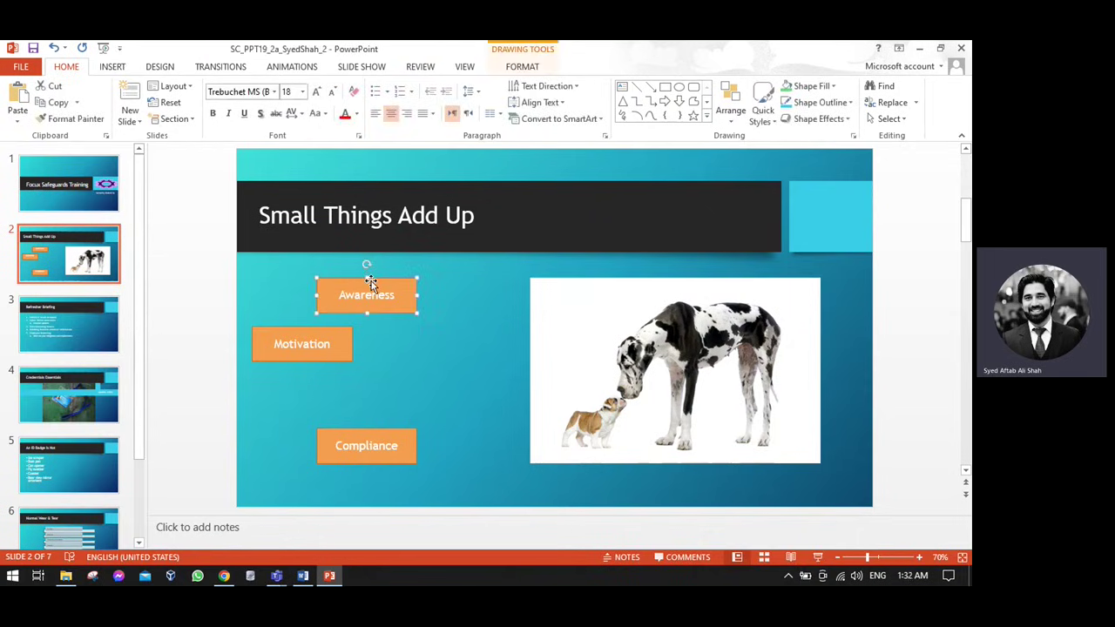
pyautogui.keyDown('shift'); pyautogui.click(316, 327); pyautogui.keyUp('shift')
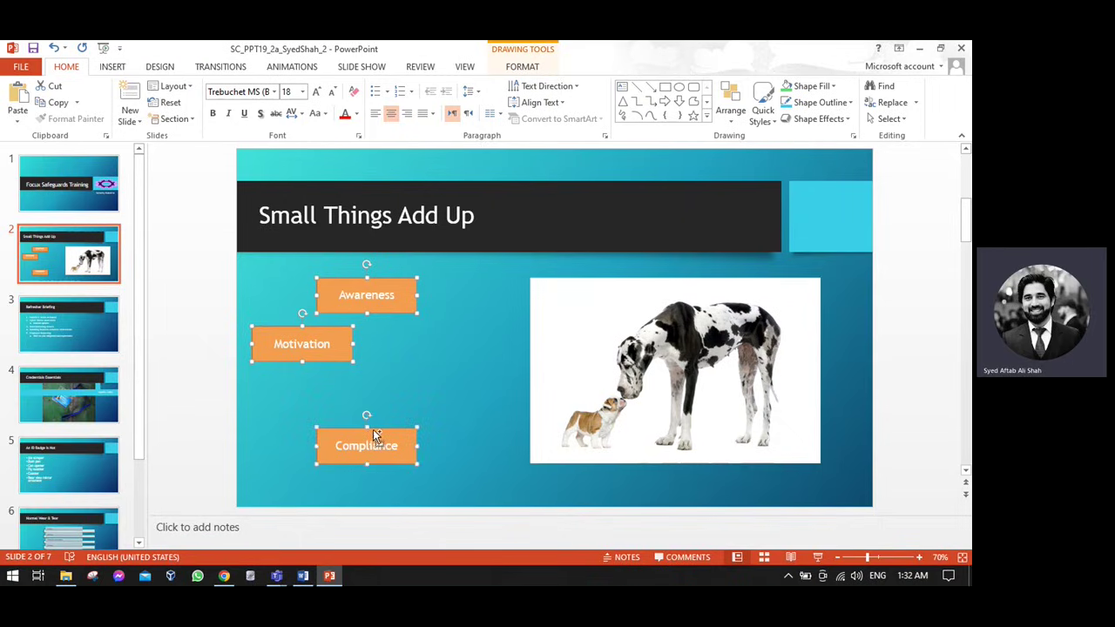
pyautogui.click(523, 66)
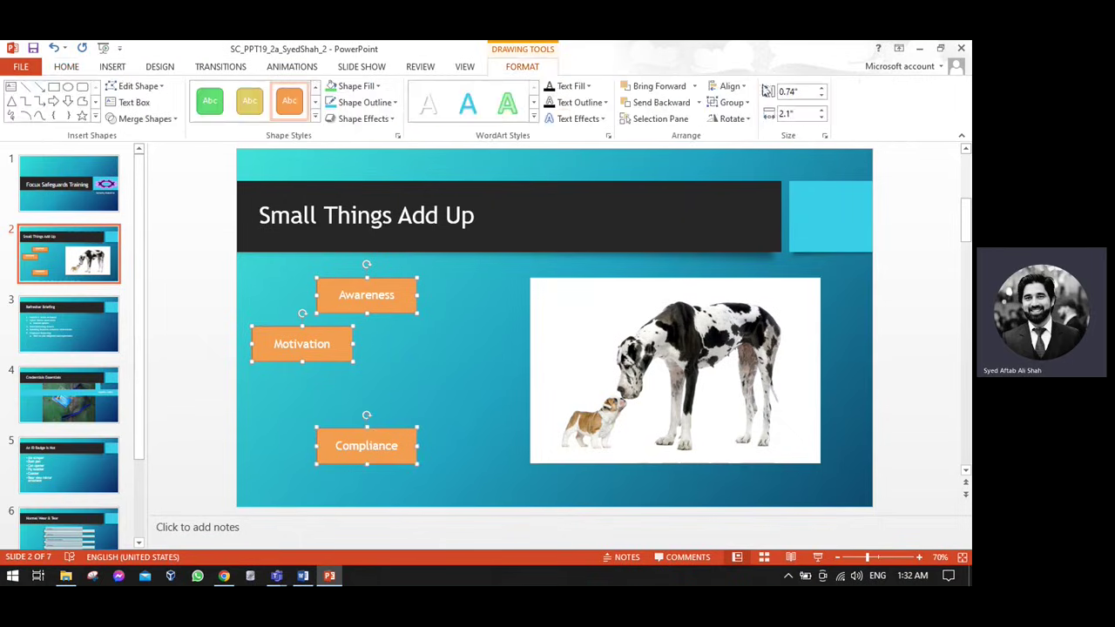
pyautogui.click(743, 90)
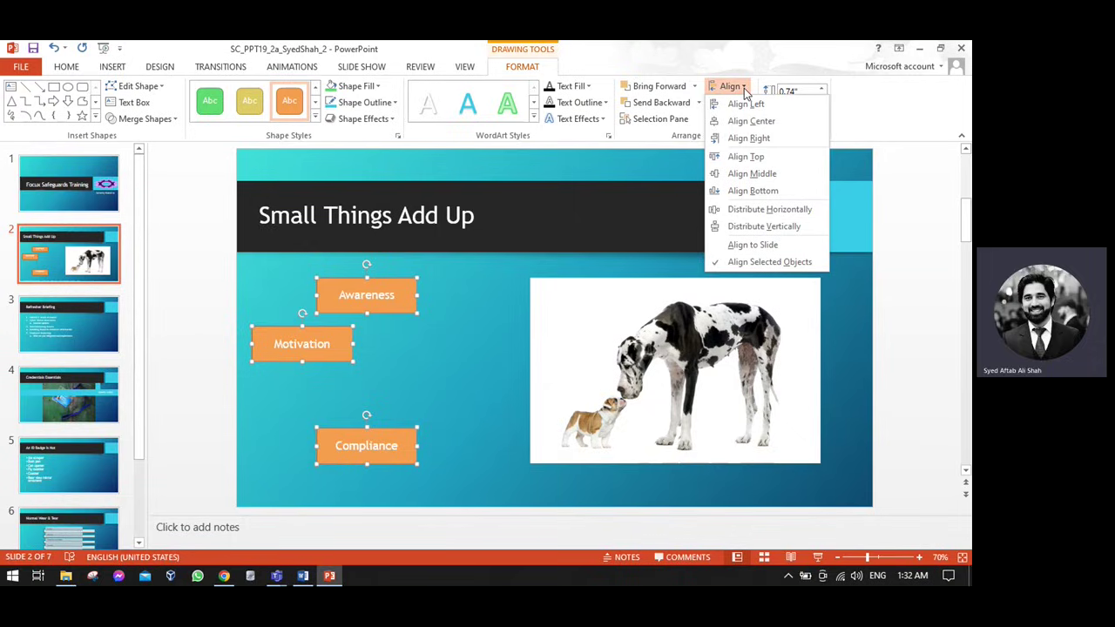
pyautogui.click(744, 140)
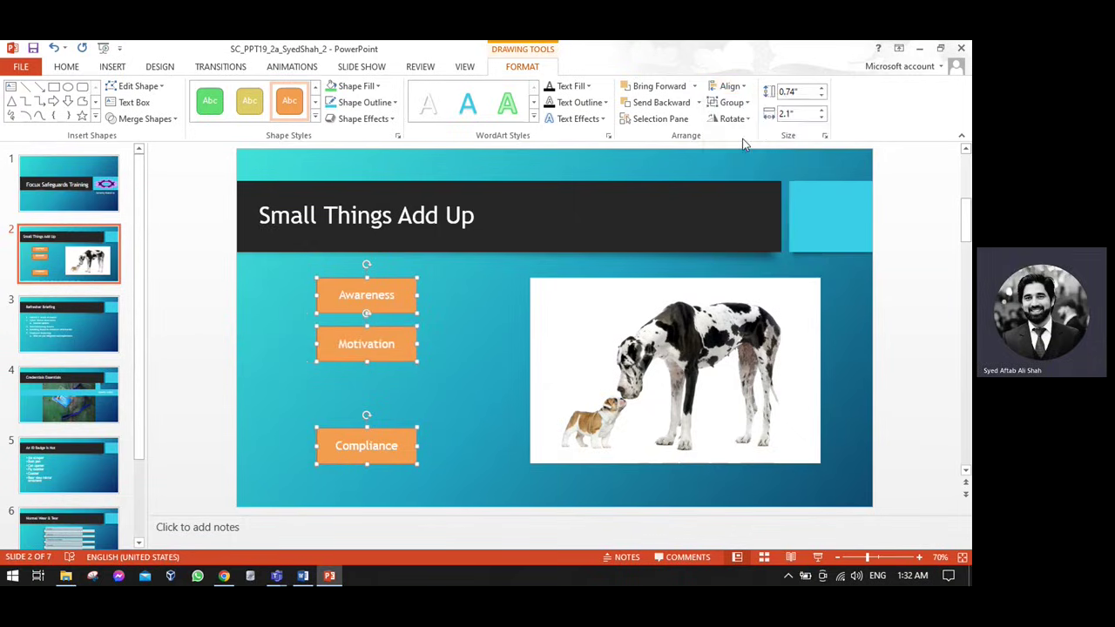
# Distribute the three rectangles vertically so they are evenly spaced.
pyautogui.hotkey('alt', 'Tab')
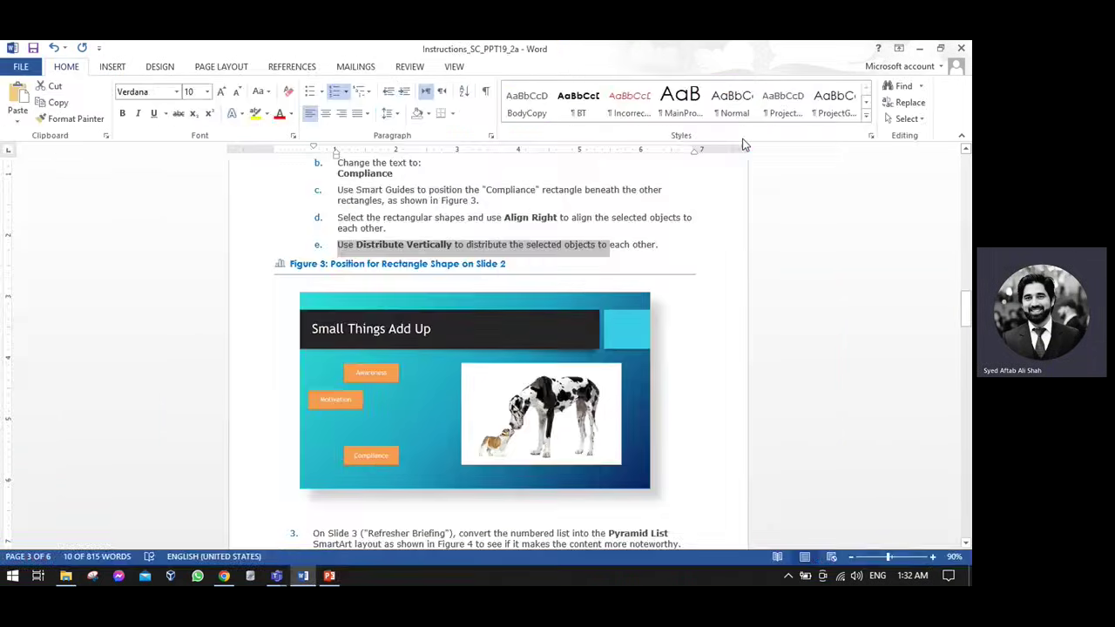
pyautogui.hotkey('alt', 'Tab')
pyautogui.click(743, 87)
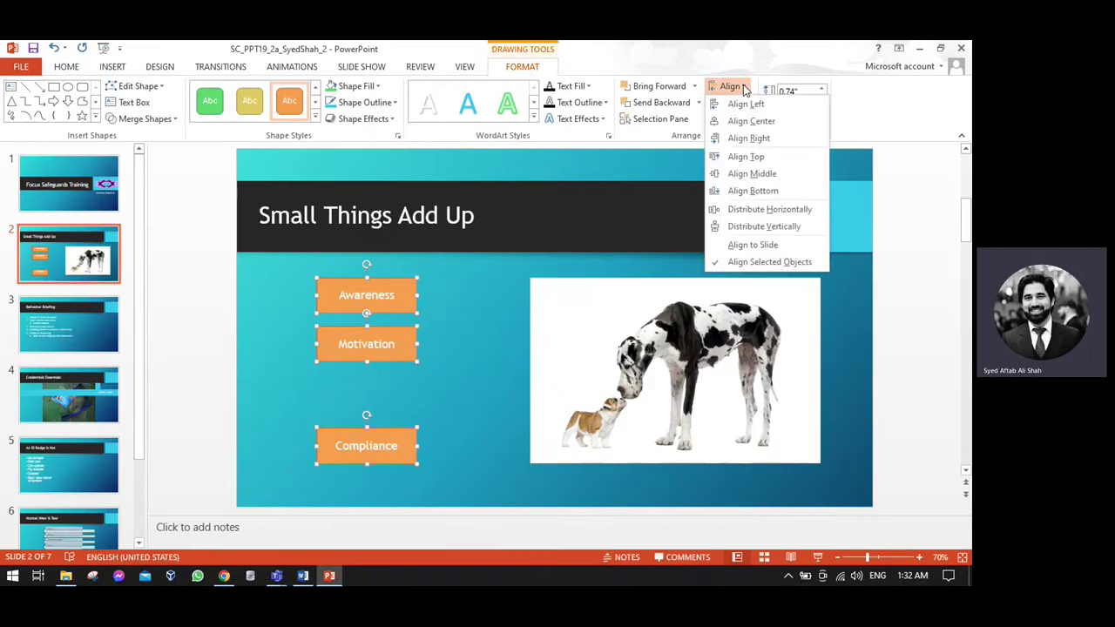
pyautogui.click(760, 228)
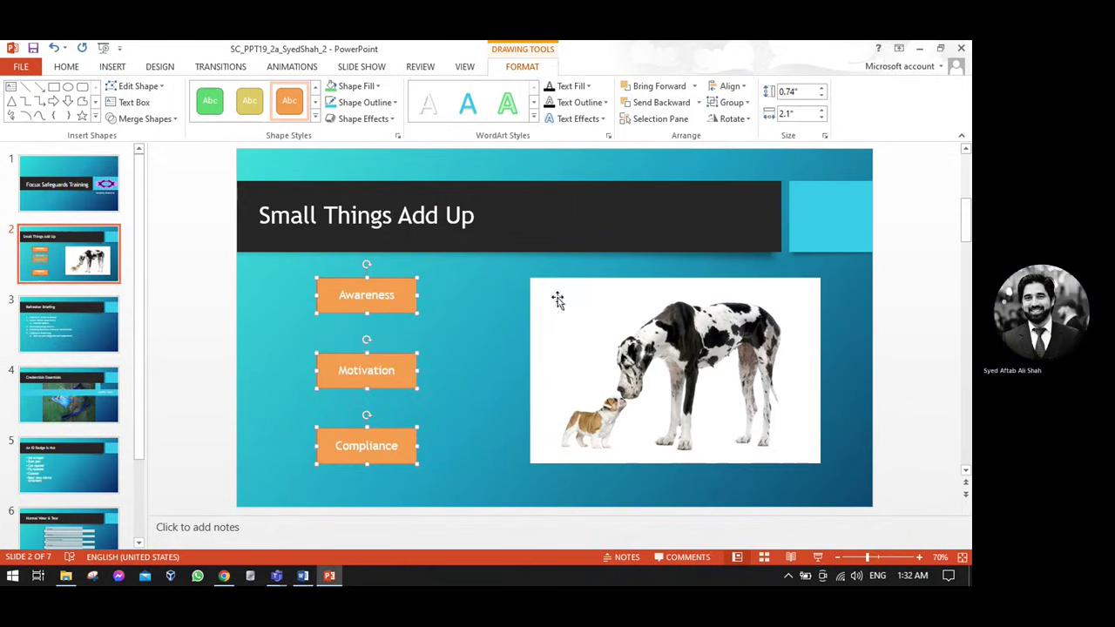
pyautogui.click(487, 321)
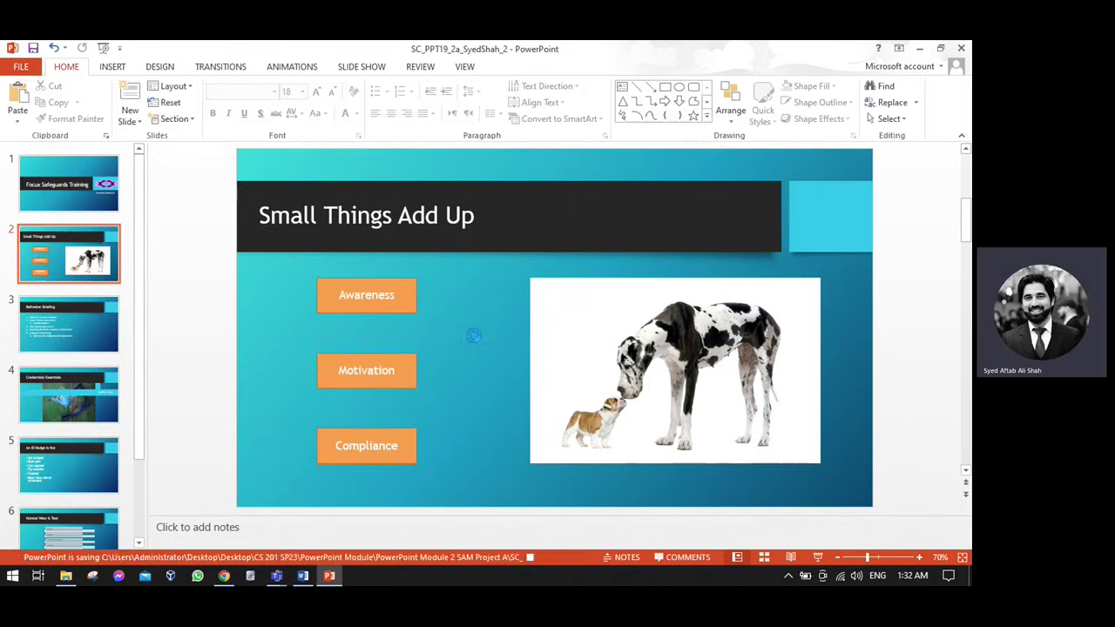
pyautogui.hotkey('alt', 'Tab')
# Read Word's step 3 items a and b and Figures 4–5 on converting Slide 3's list to SmartArt.
pyautogui.scroll(-5, 475, 334)
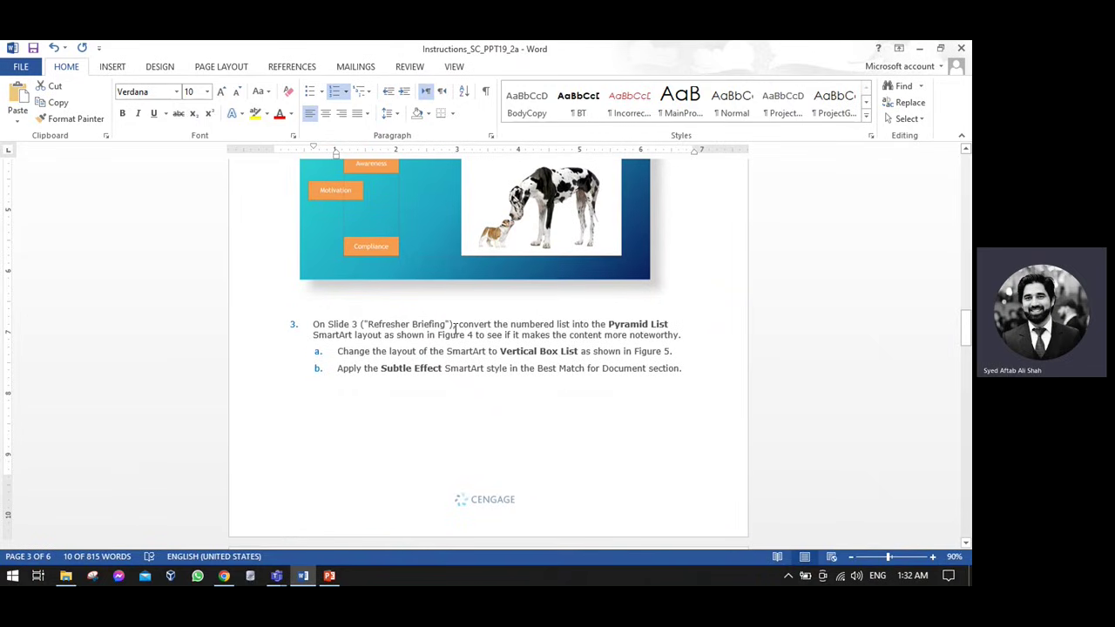
pyautogui.moveTo(458, 324); pyautogui.dragTo(669, 325)
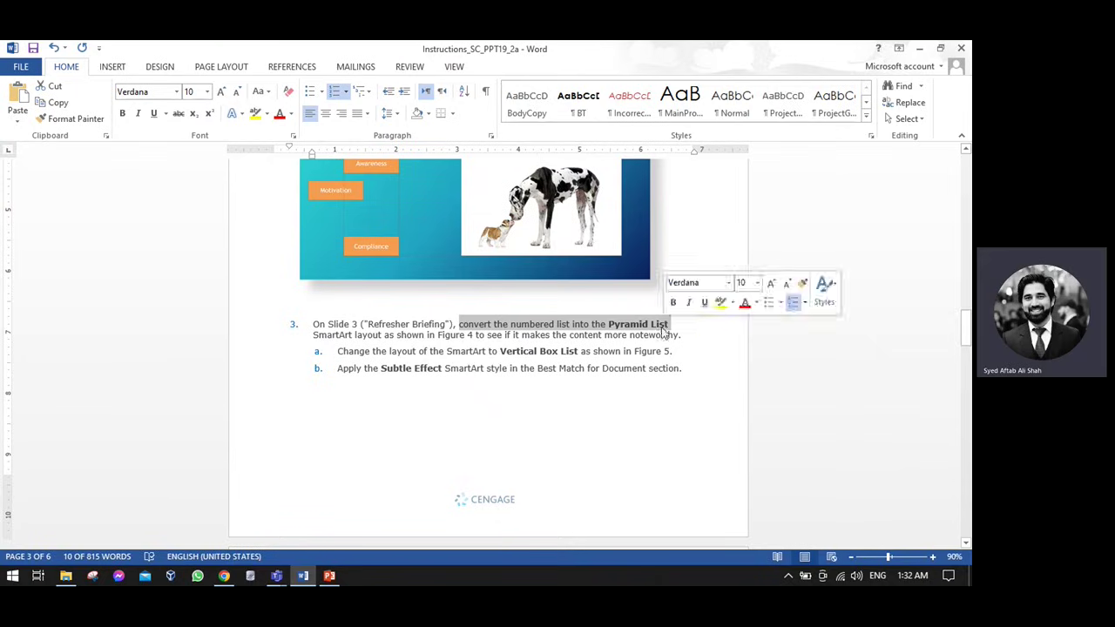
pyautogui.scroll(-2, 335, 353)
pyautogui.moveTo(338, 293); pyautogui.dragTo(579, 297)
pyautogui.scroll(-10, 409, 369)
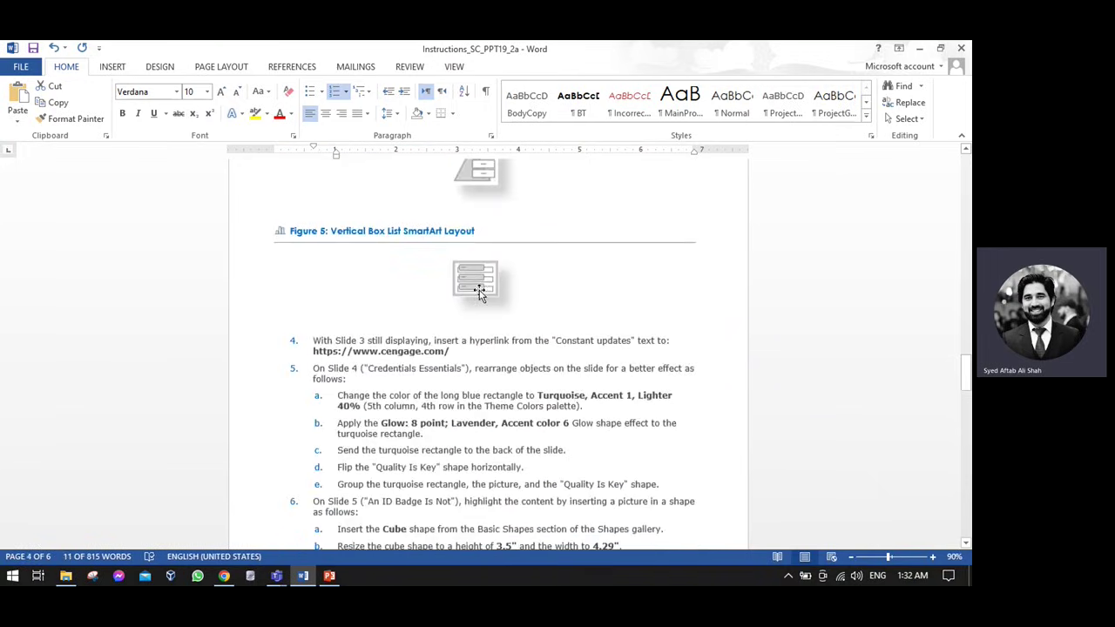
pyautogui.scroll(4, 479, 304)
pyautogui.scroll(5, 478, 304)
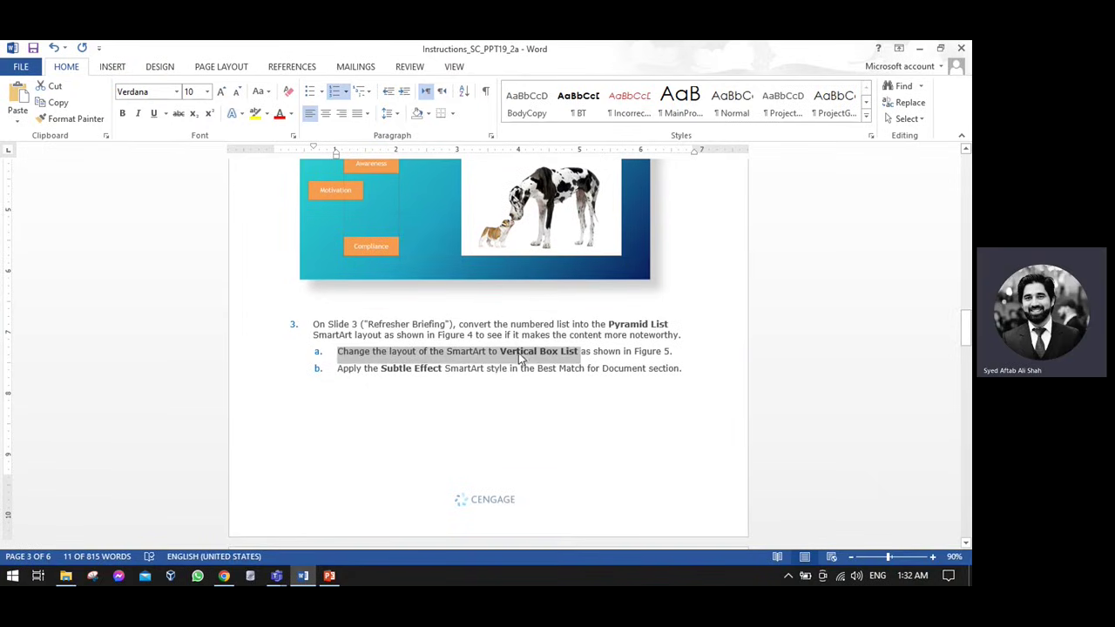
pyautogui.click(519, 357)
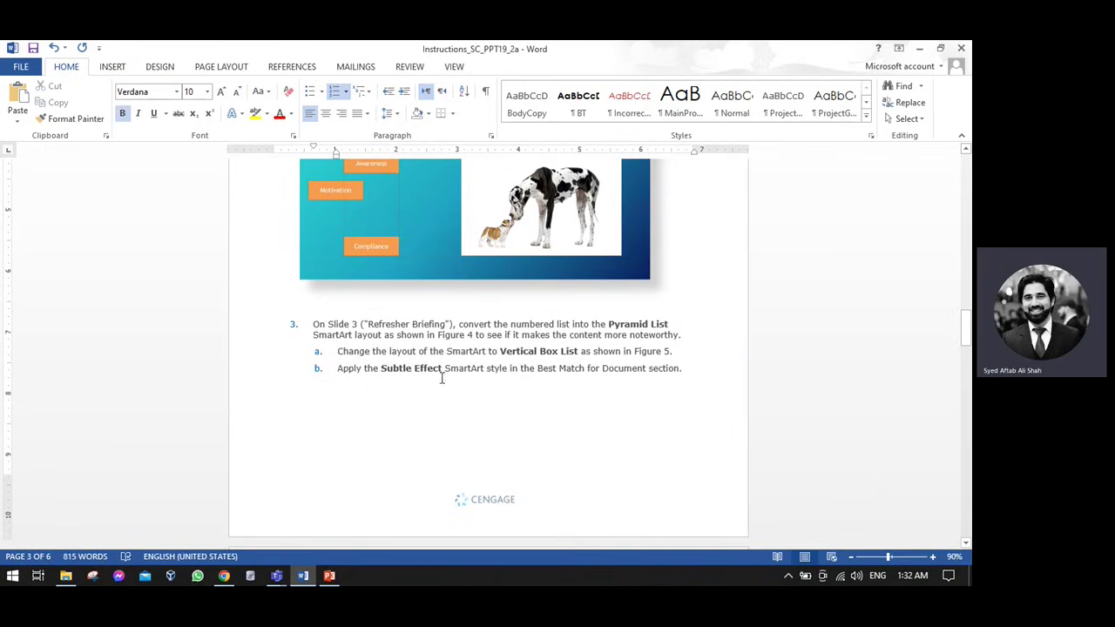
pyautogui.hotkey('alt', 'Tab')
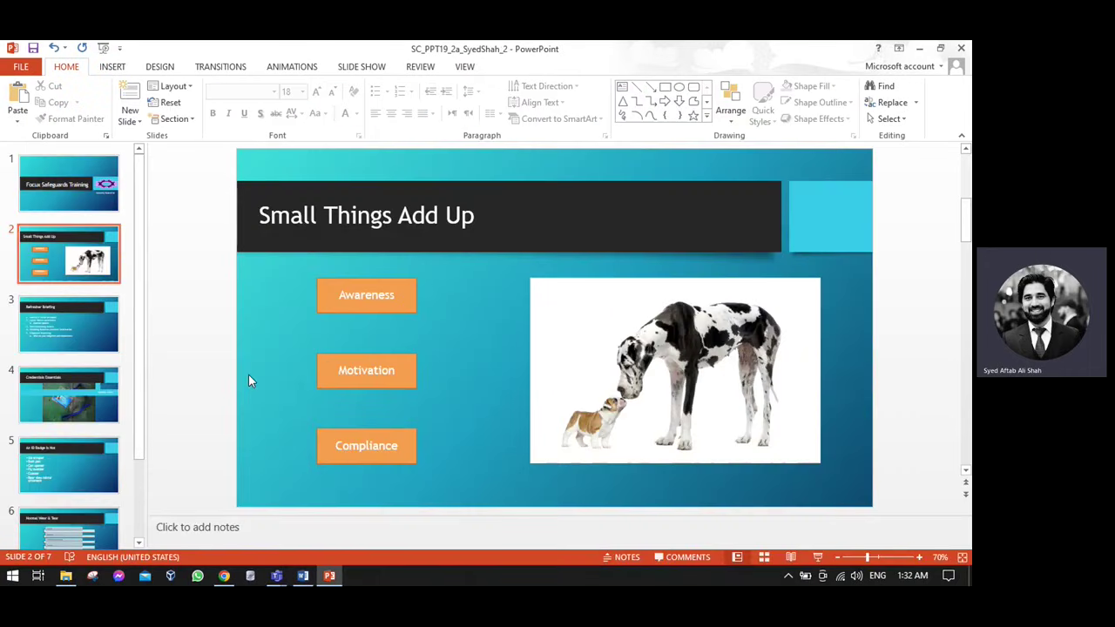
# Select all of slide 3's list text, convert it to a List > Vertical Box List SmartArt, and apply Subtle Effect.
pyautogui.click(82, 327)
pyautogui.click(505, 391)
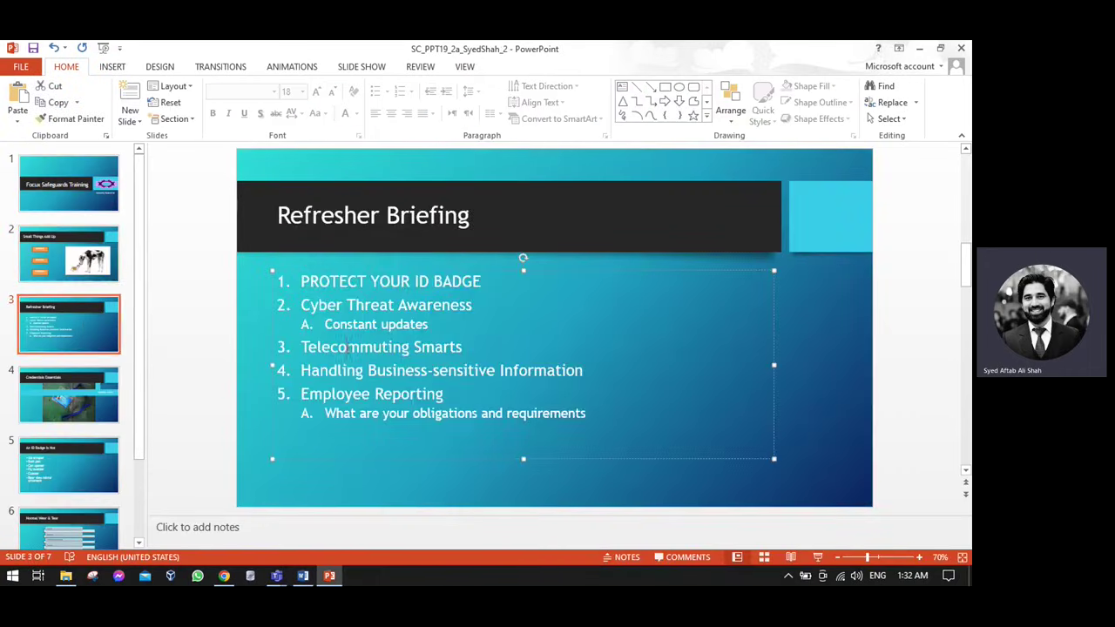
pyautogui.hotkey('ctrl', 'a')
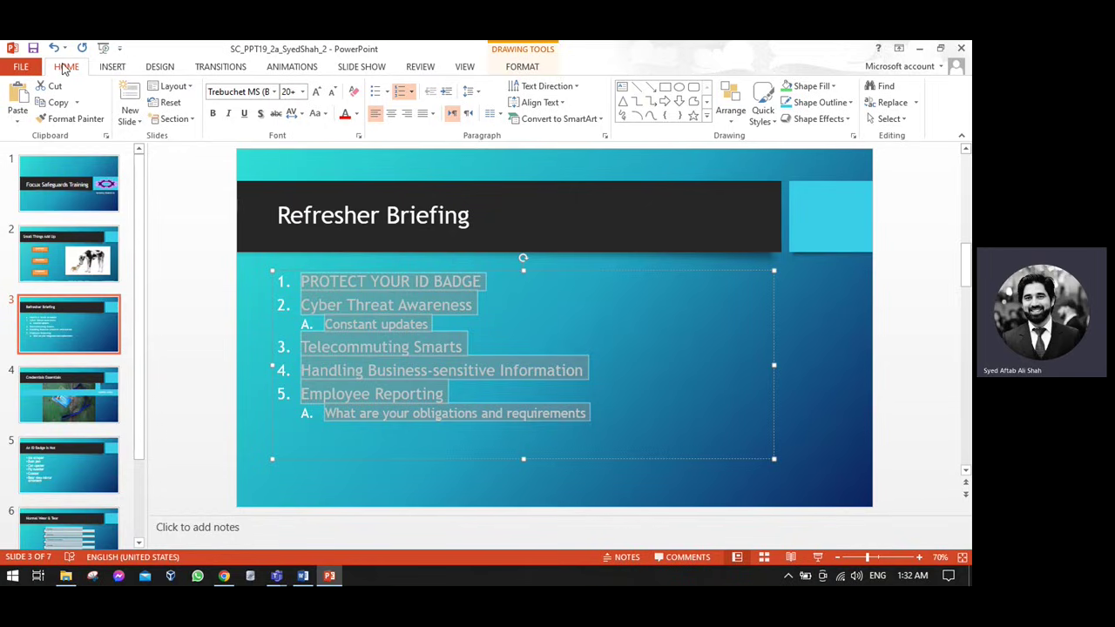
pyautogui.click(592, 121)
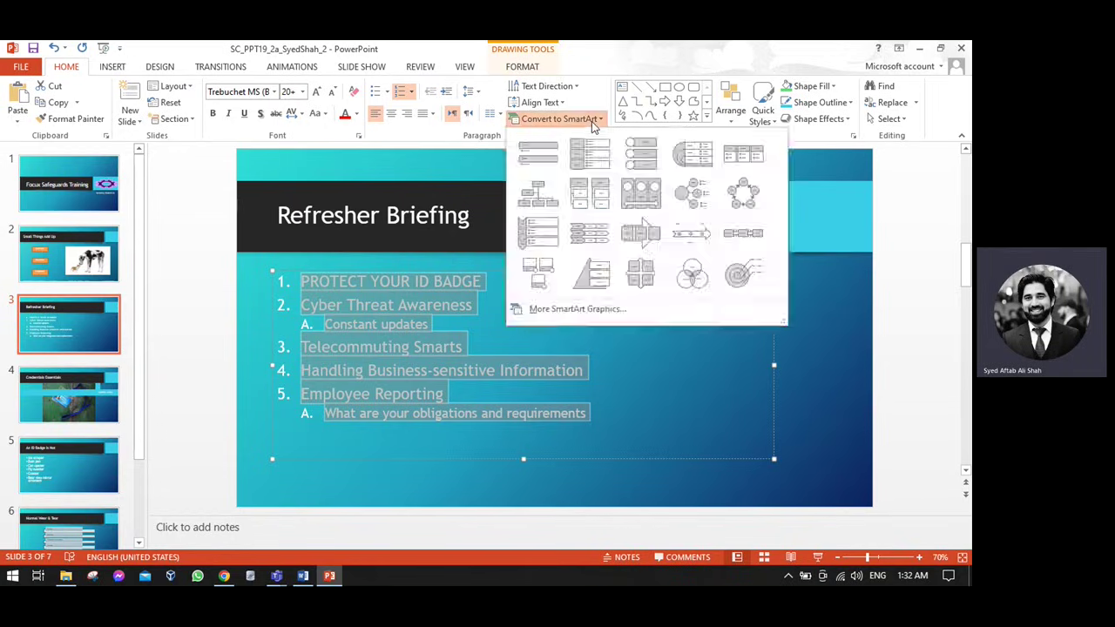
pyautogui.click(579, 310)
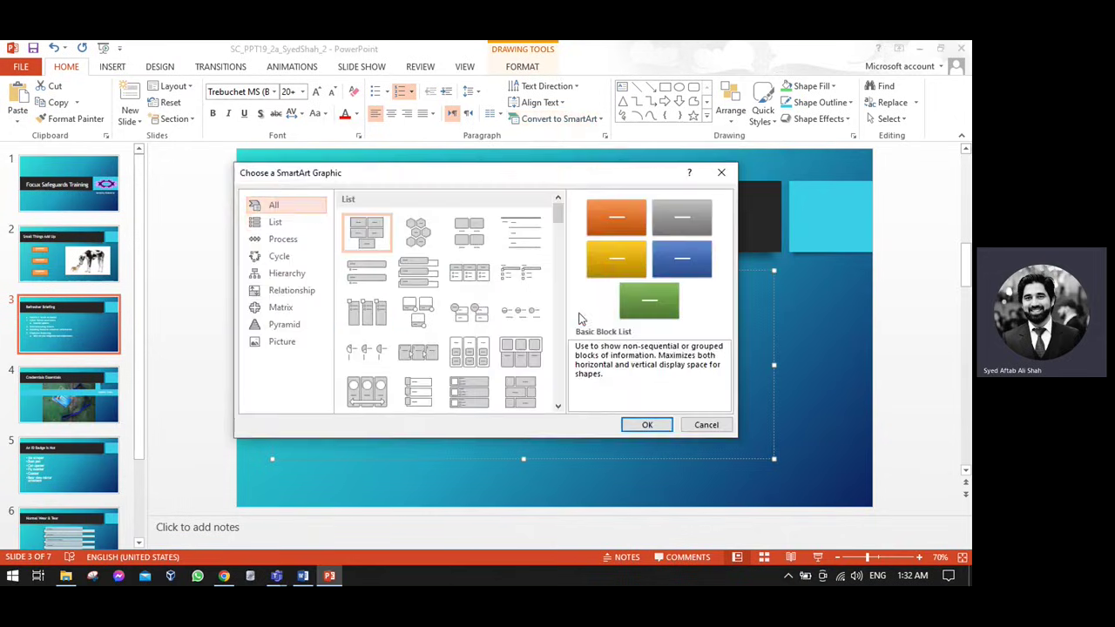
pyautogui.click(276, 224)
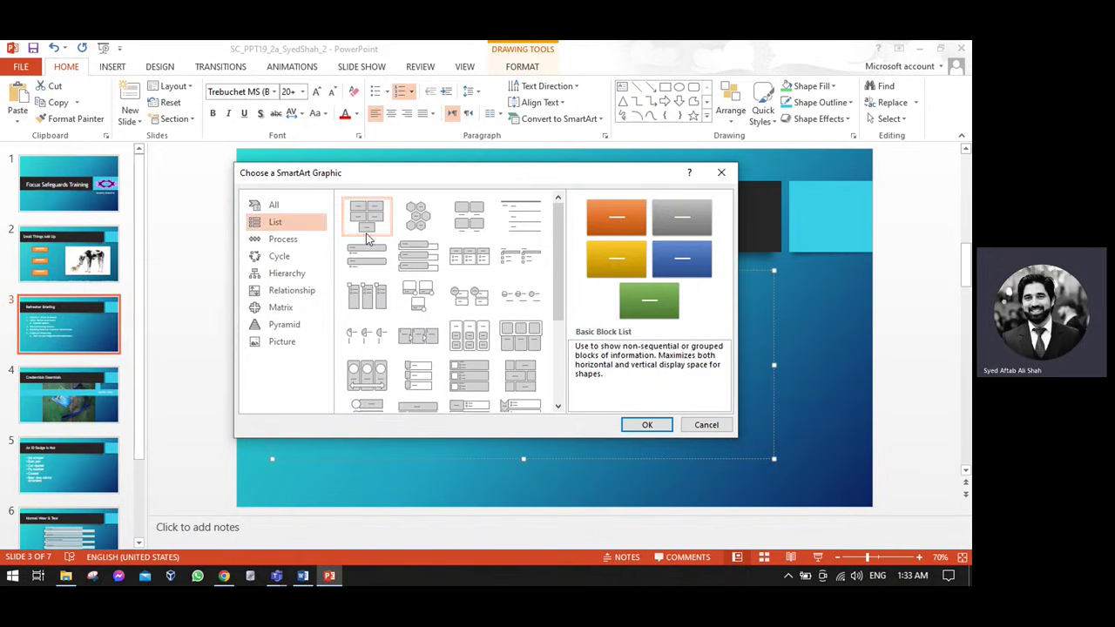
pyautogui.click(415, 256)
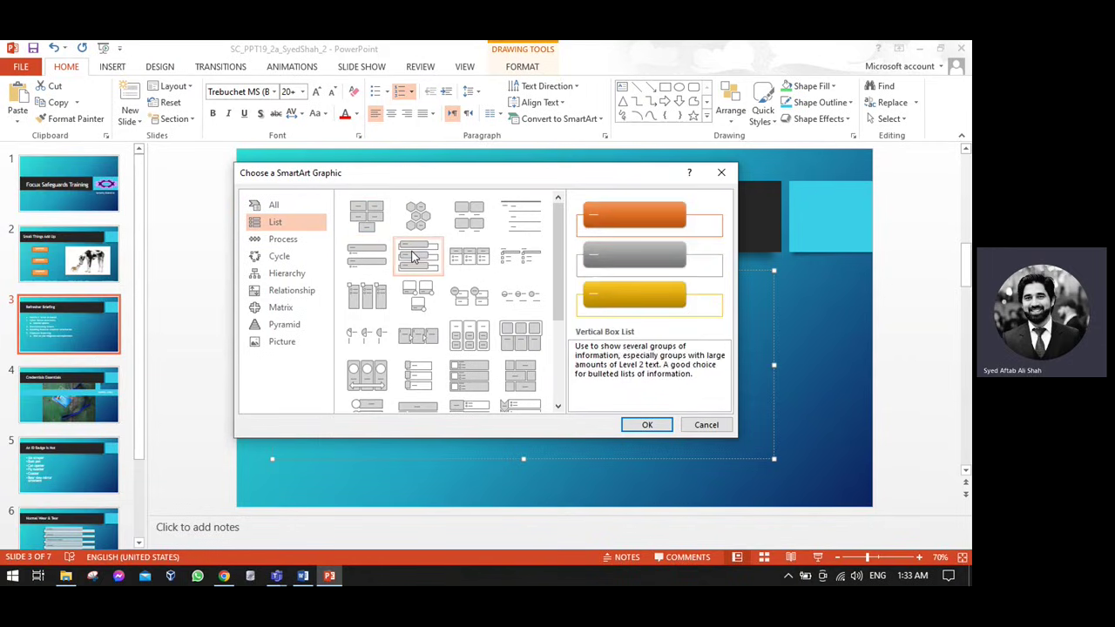
pyautogui.click(649, 425)
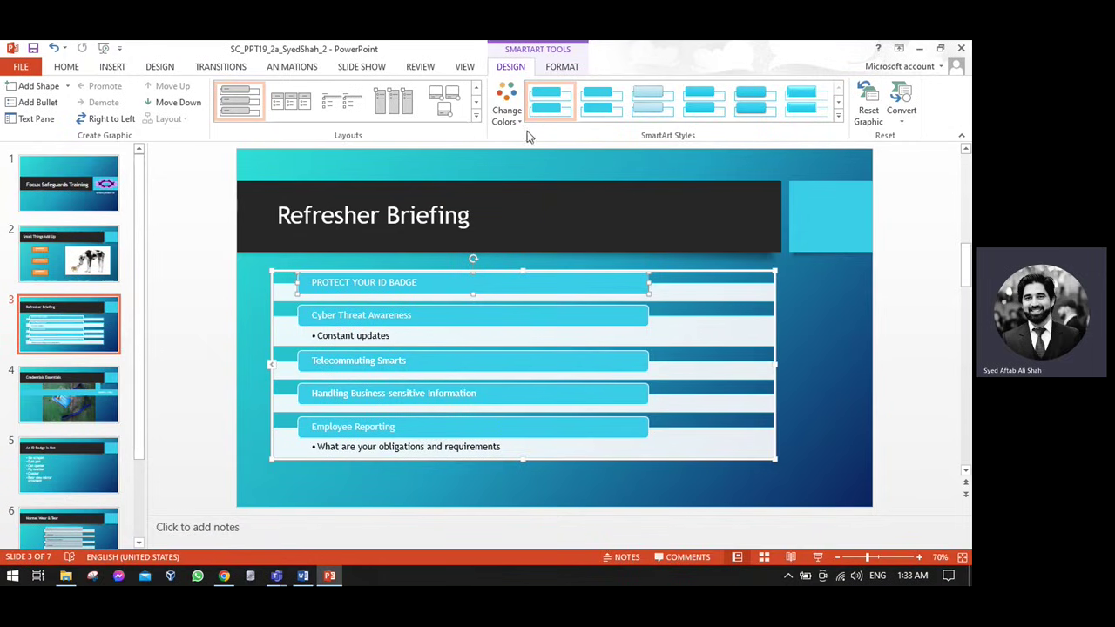
pyautogui.click(838, 116)
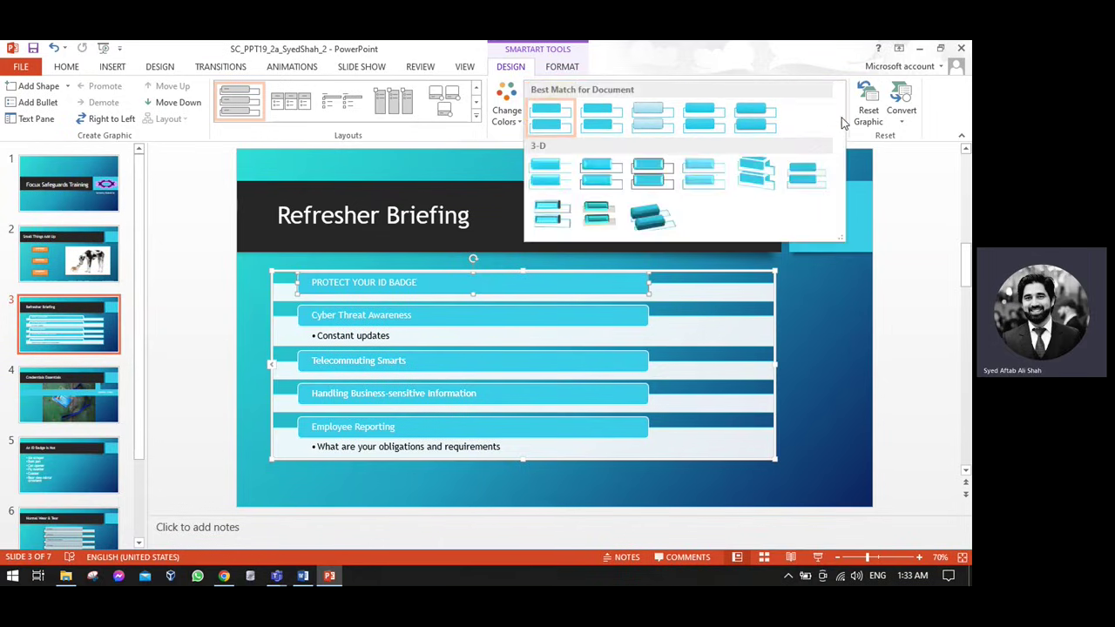
pyautogui.click(648, 122)
pyautogui.click(810, 347)
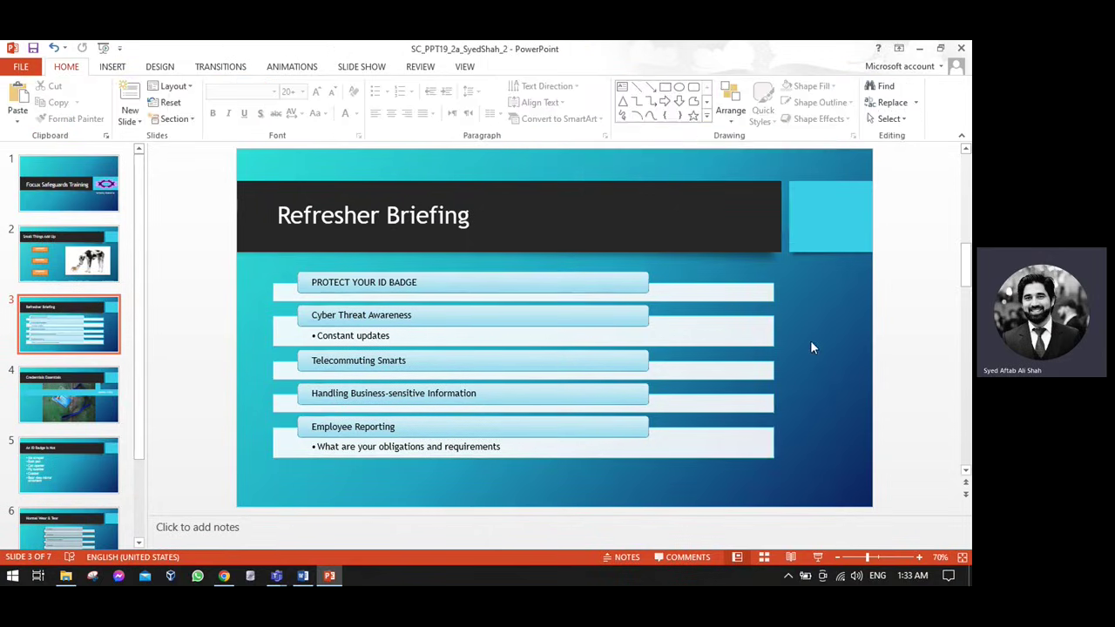
pyautogui.hotkey('ctrl', 's')
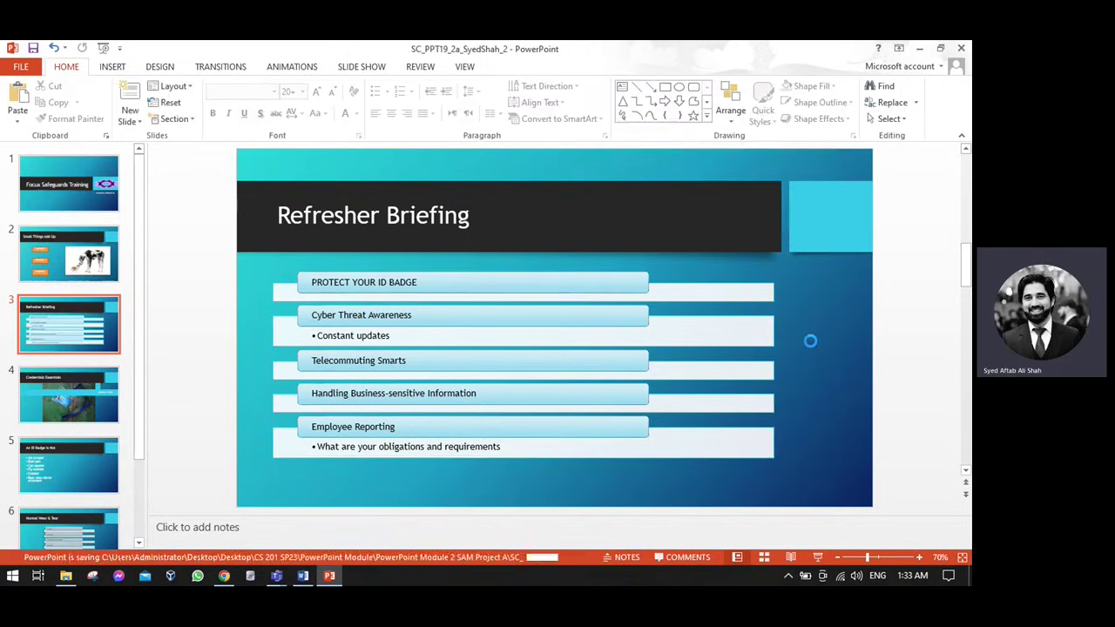
pyautogui.hotkey('alt', 'Tab')
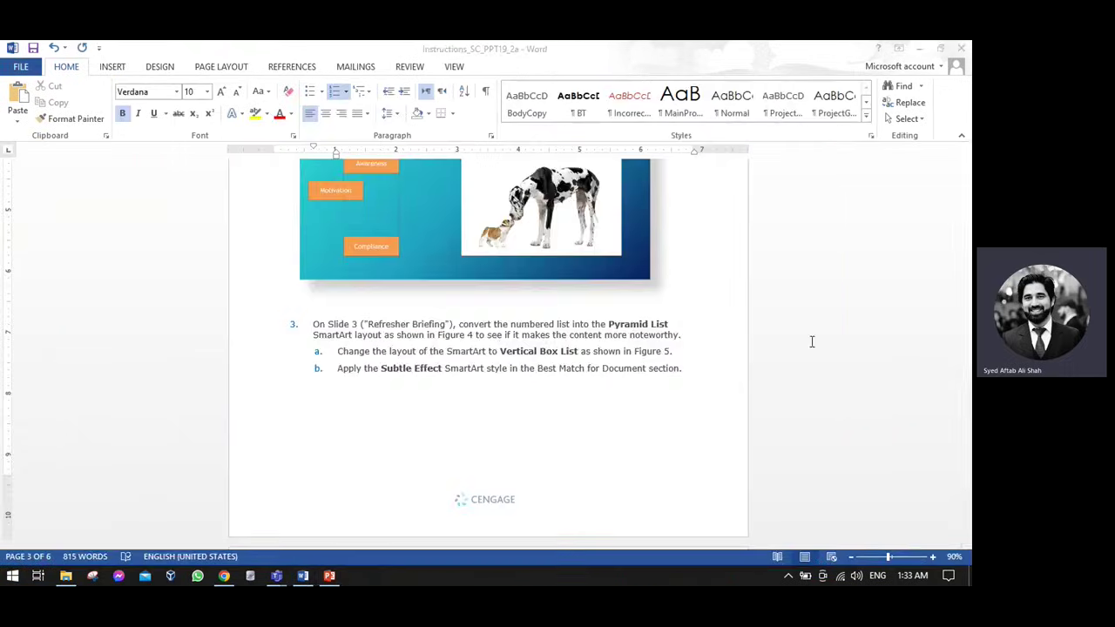
pyautogui.scroll(-5, 415, 336)
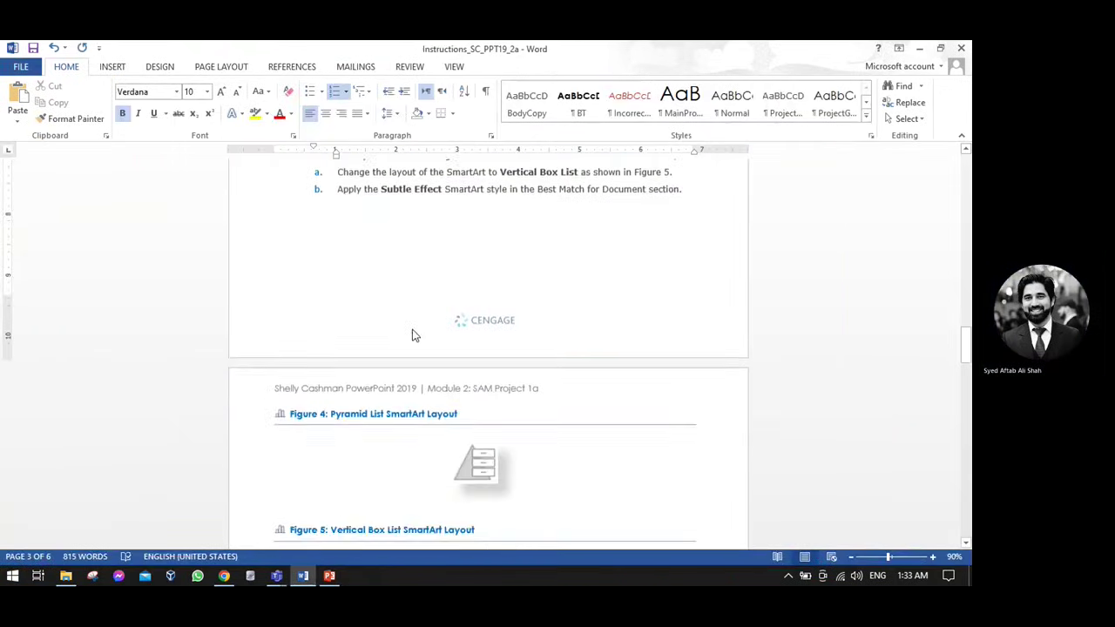
pyautogui.scroll(-10, 415, 335)
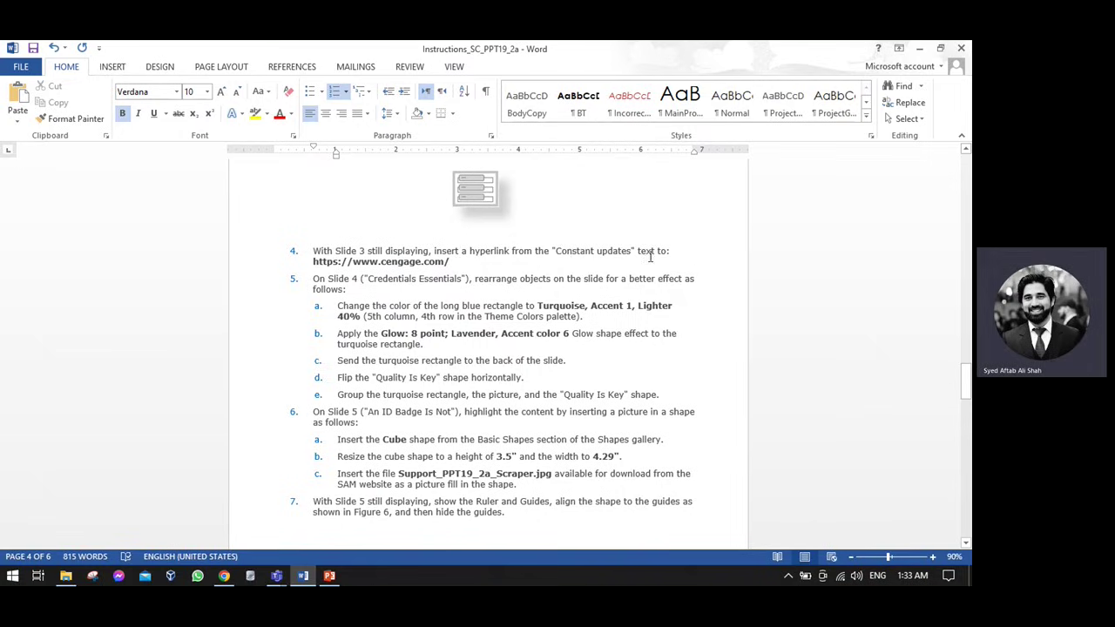
pyautogui.moveTo(450, 261); pyautogui.dragTo(312, 263)
pyautogui.hotkey('ctrl', 'c')
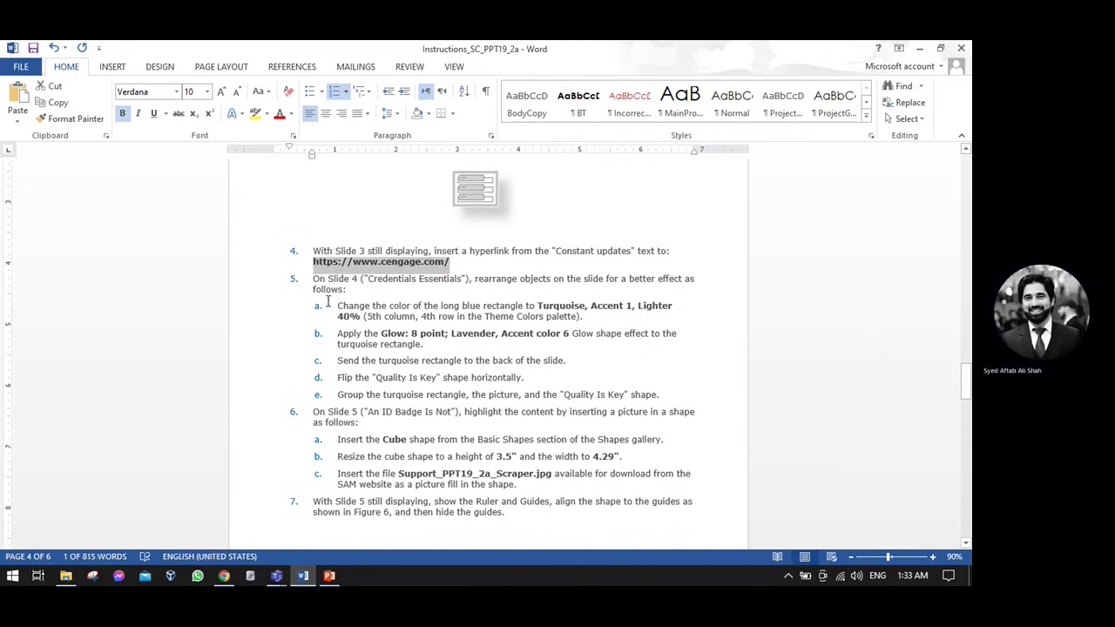
pyautogui.hotkey('alt', 'Tab')
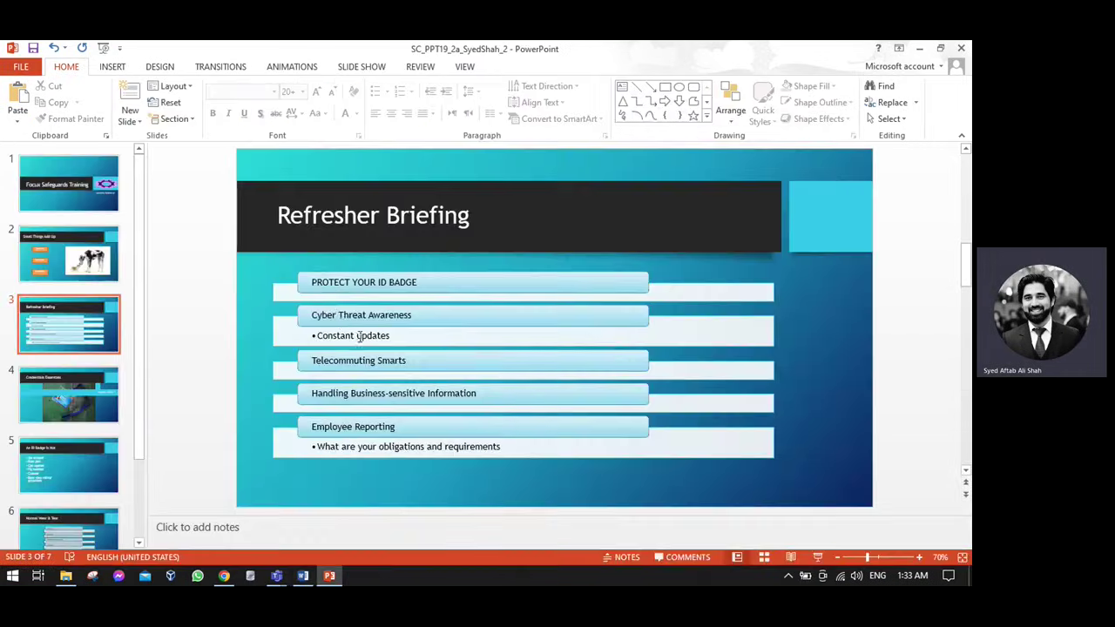
# Retype 'Updates' in lowercase so the bullet reads 'Constant updates'.
pyautogui.click(358, 336)
pyautogui.doubleClick(358, 336)
pyautogui.write('updates')
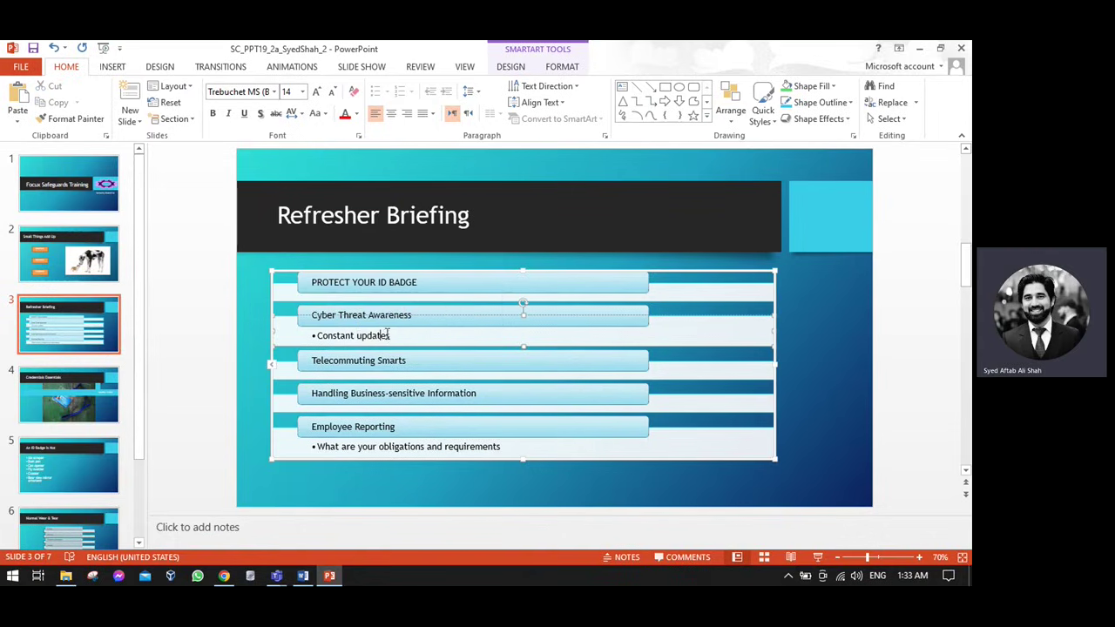
pyautogui.moveTo(317, 336); pyautogui.dragTo(388, 340)
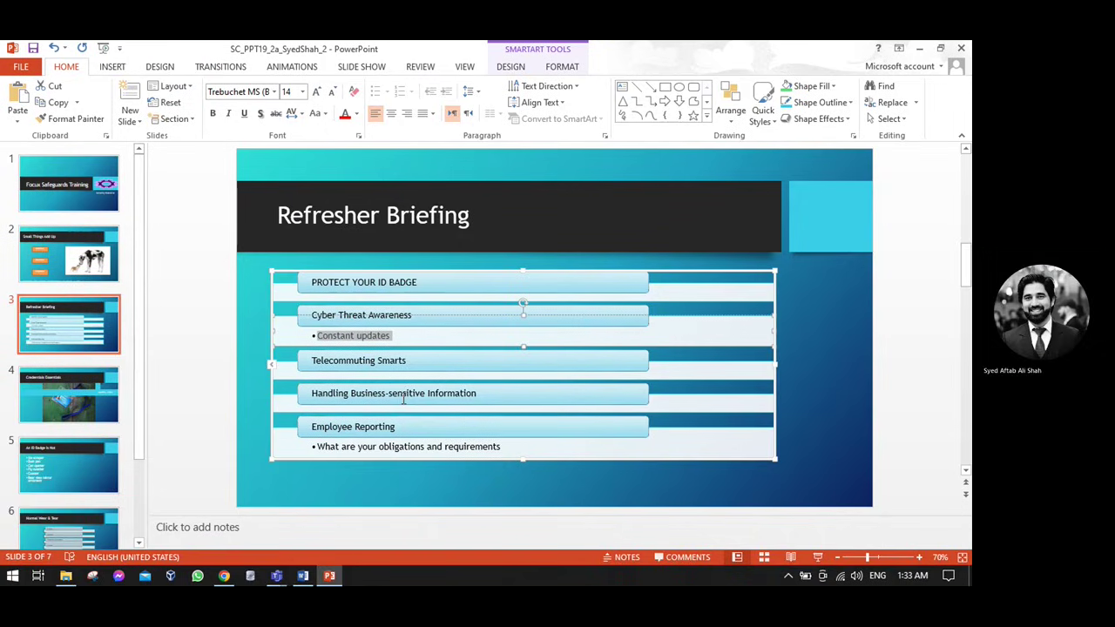
pyautogui.click(112, 67)
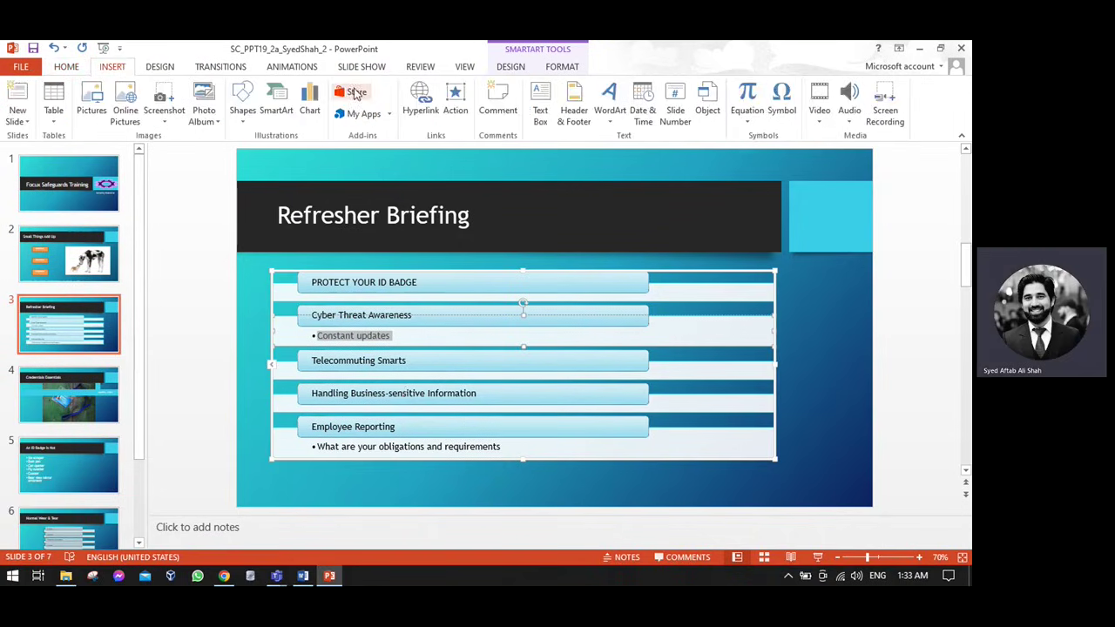
pyautogui.click(419, 98)
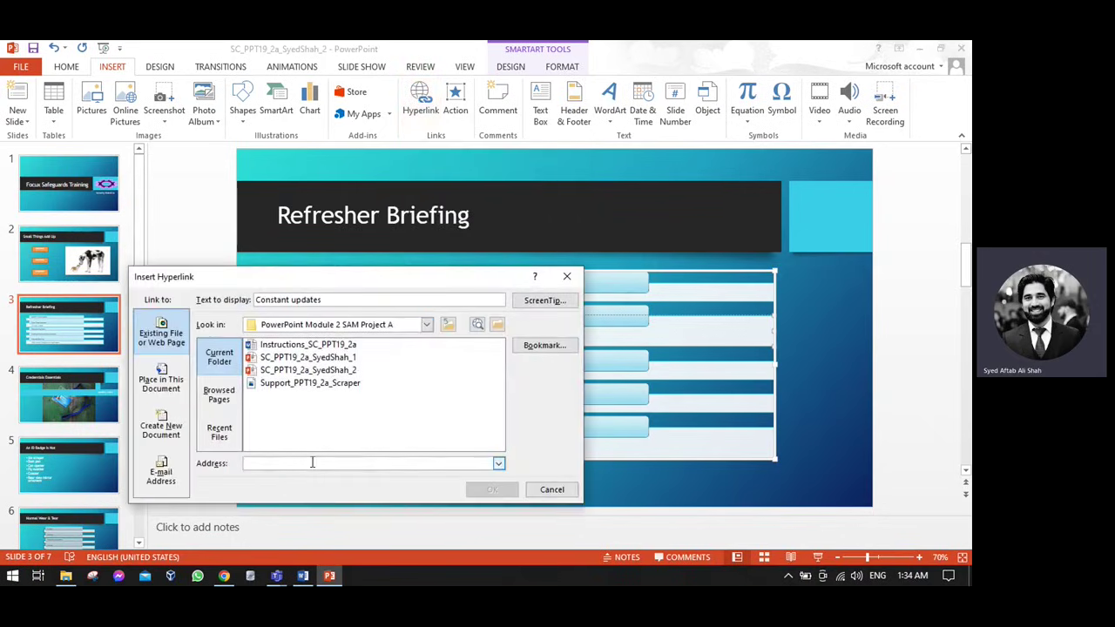
pyautogui.hotkey('ctrl', 'v')
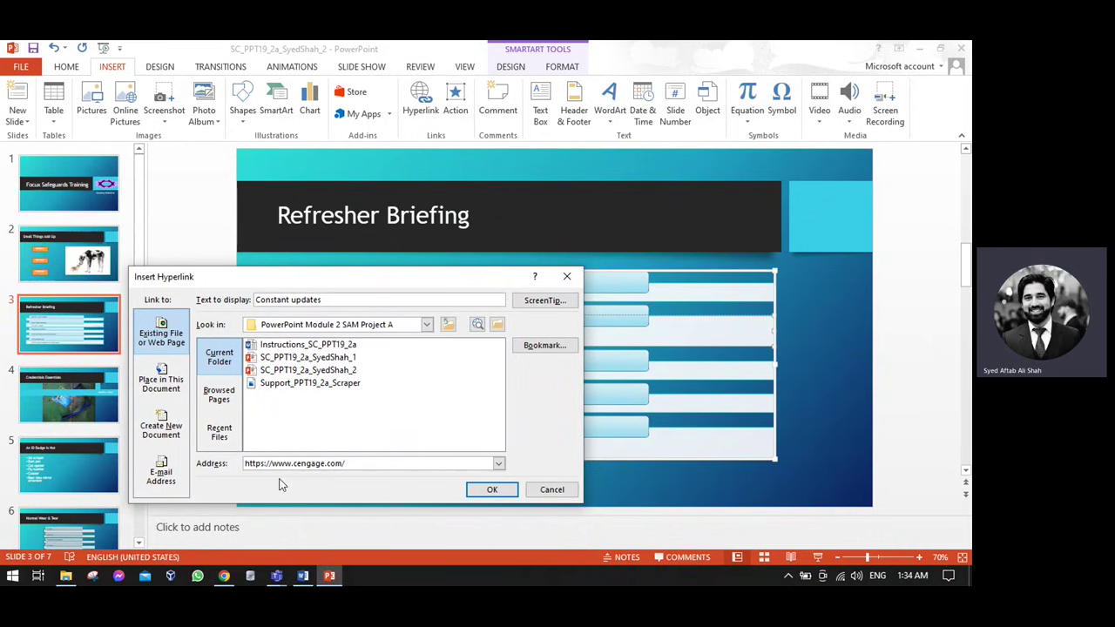
pyautogui.moveTo(342, 281); pyautogui.dragTo(466, 151)
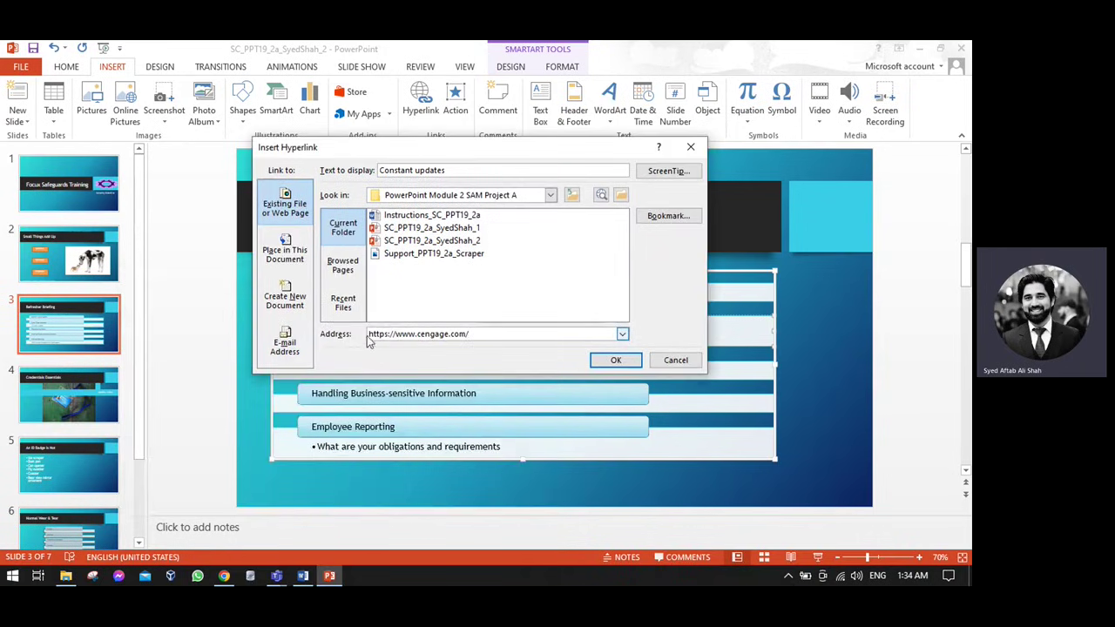
pyautogui.click(616, 360)
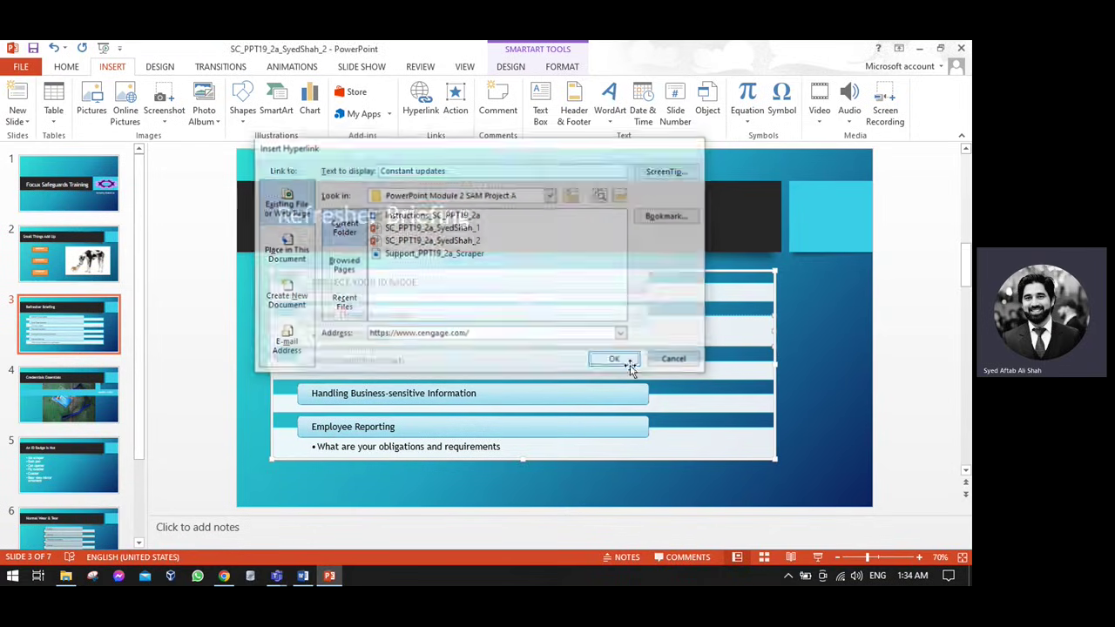
pyautogui.click(854, 340)
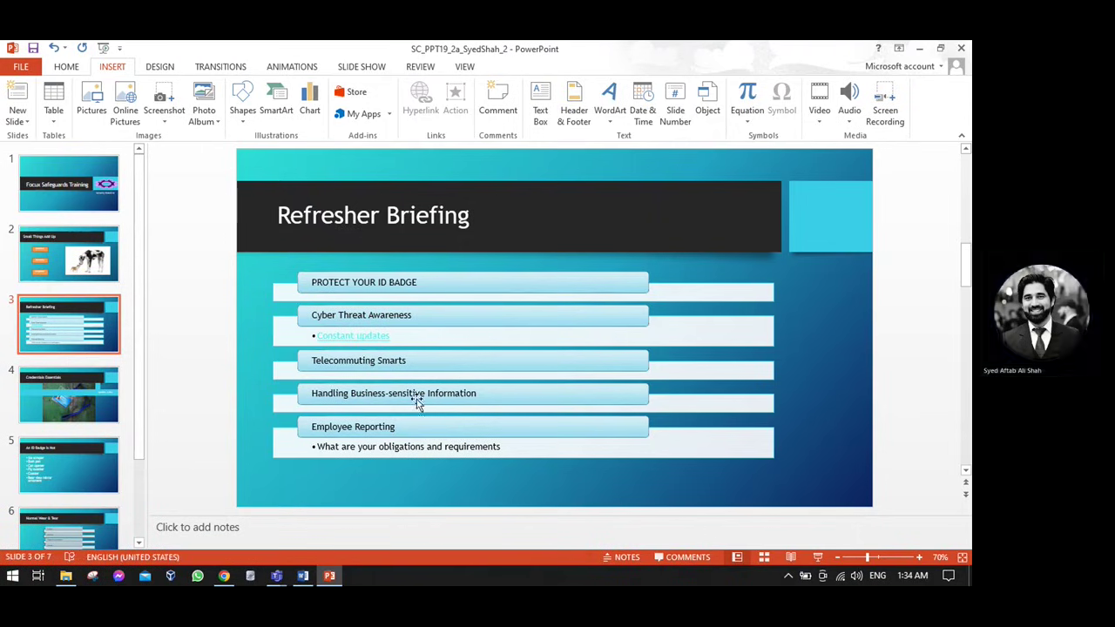
pyautogui.hotkey('alt', 'Tab')
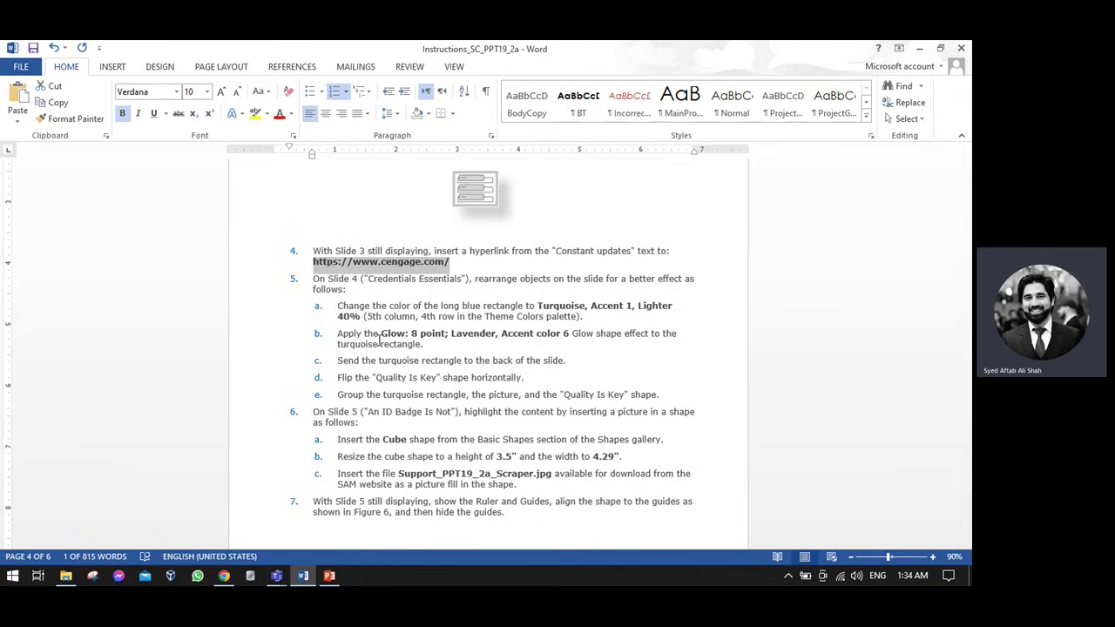
pyautogui.moveTo(373, 306); pyautogui.dragTo(672, 306)
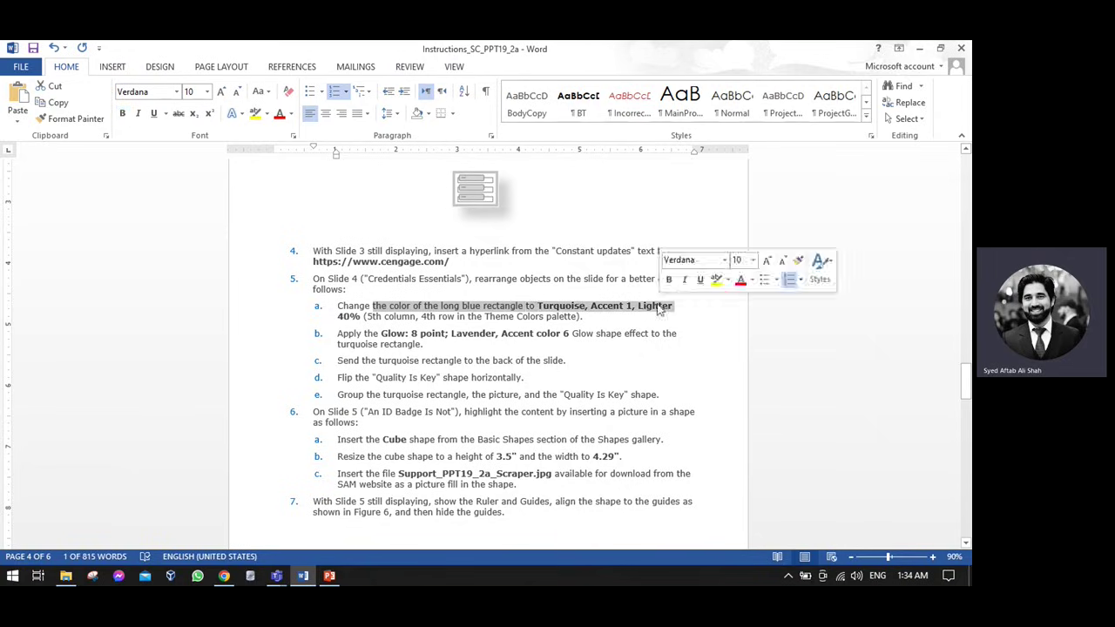
pyautogui.moveTo(367, 317); pyautogui.dragTo(428, 318)
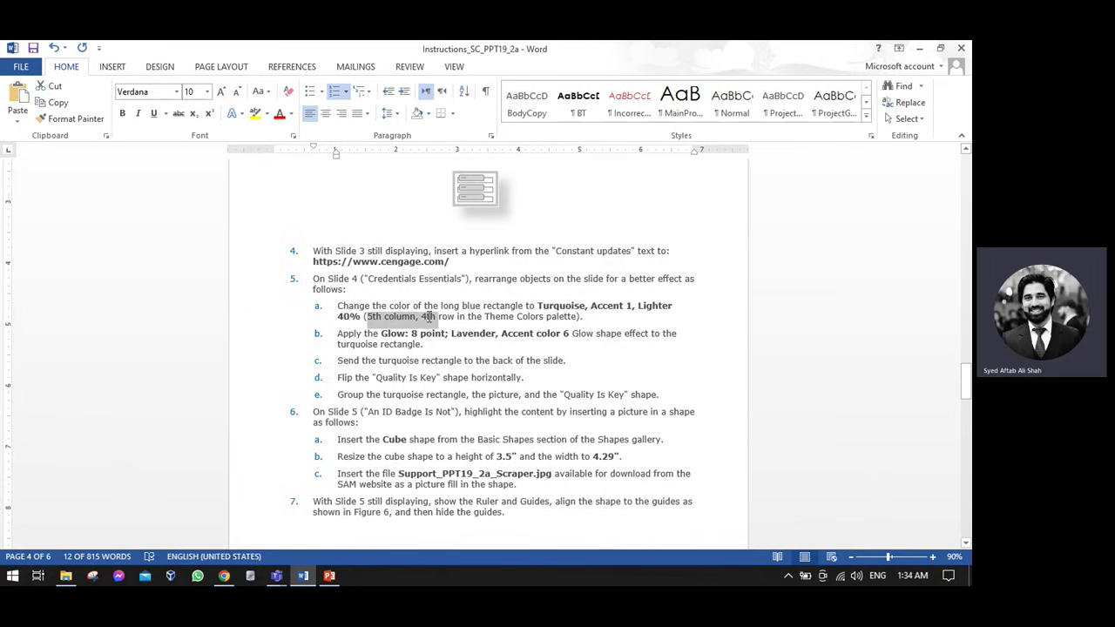
pyautogui.hotkey('alt', 'Tab')
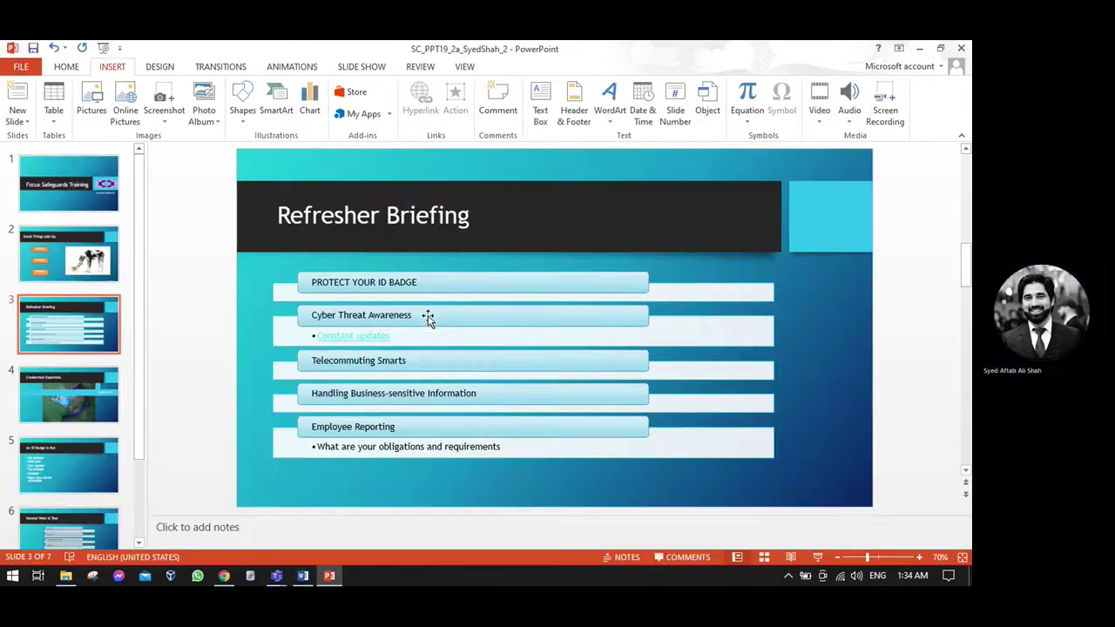
# Fill slide 4's long blue rectangle with Turquoise, Accent 1, Lighter 40%.
pyautogui.click(42, 389)
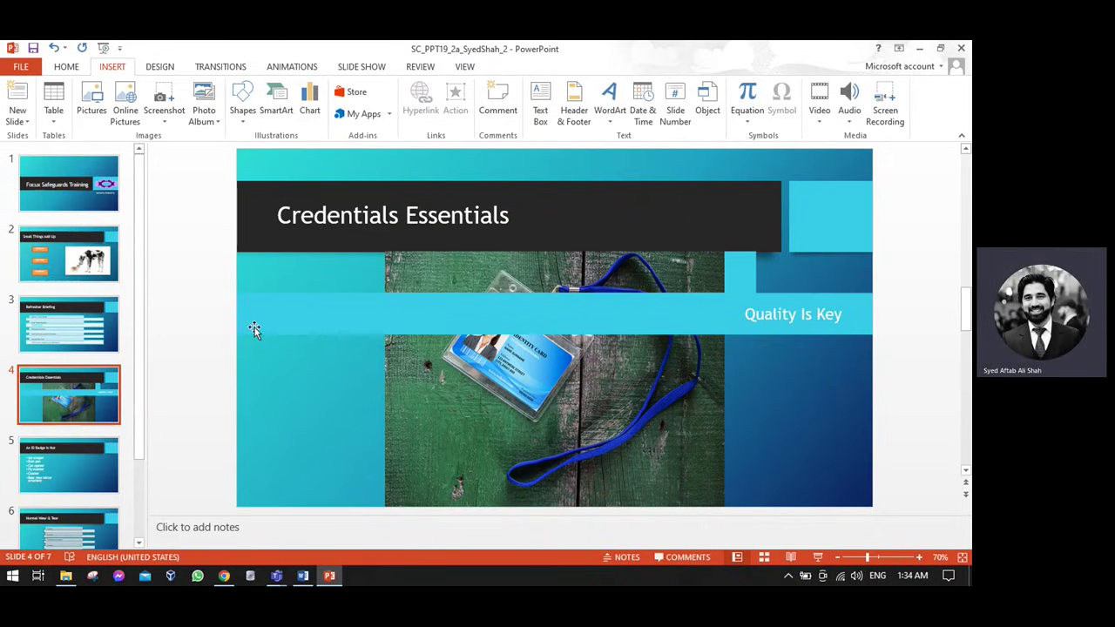
pyautogui.click(284, 305)
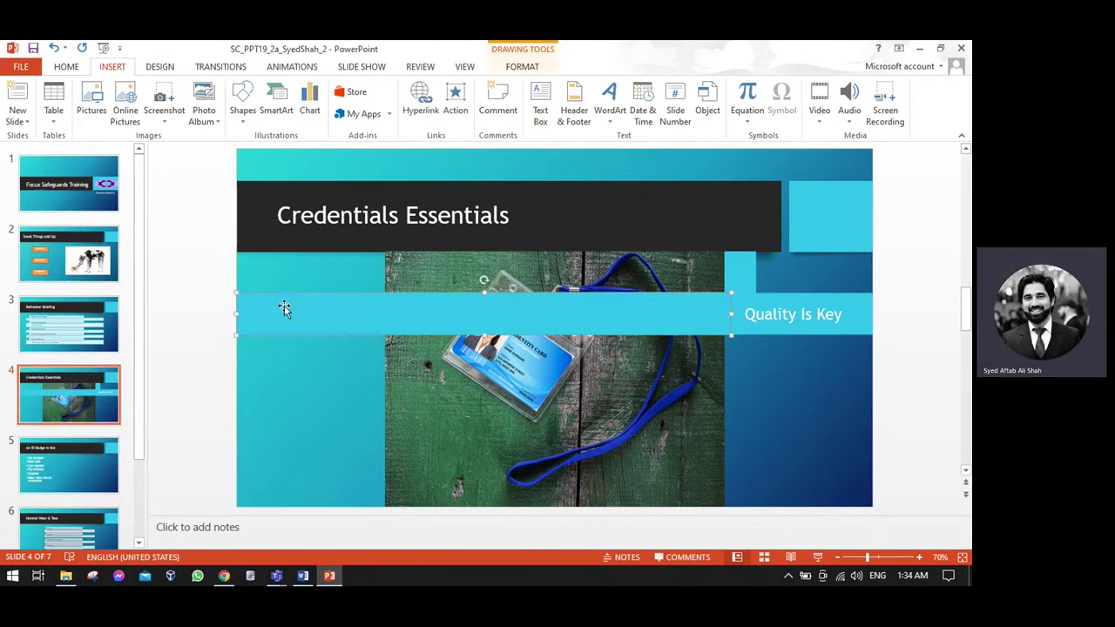
pyautogui.doubleClick(284, 308)
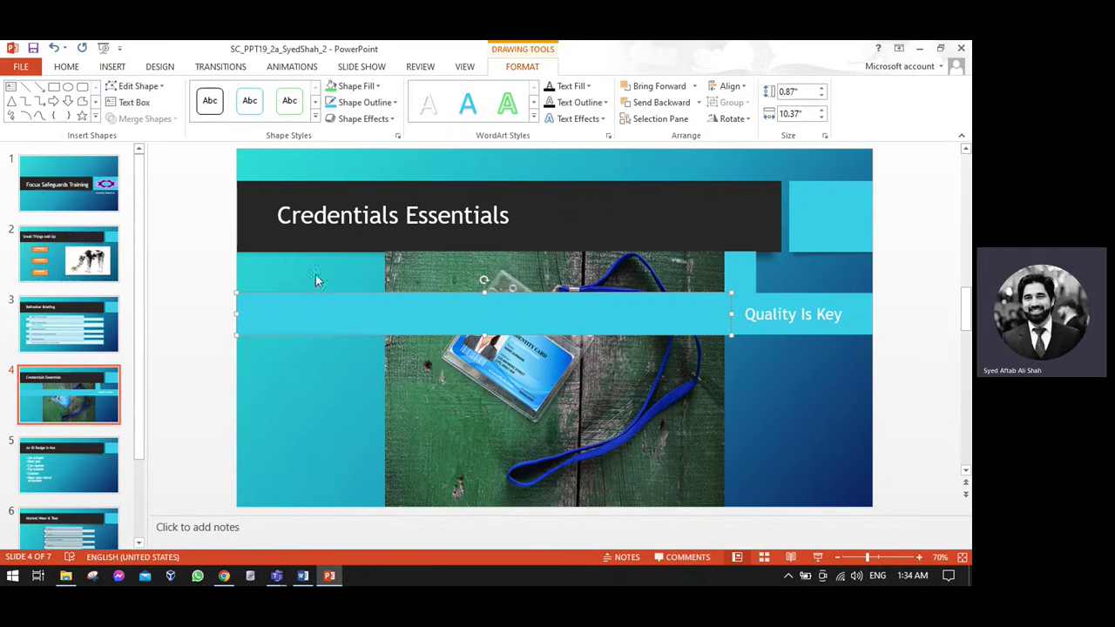
pyautogui.click(378, 88)
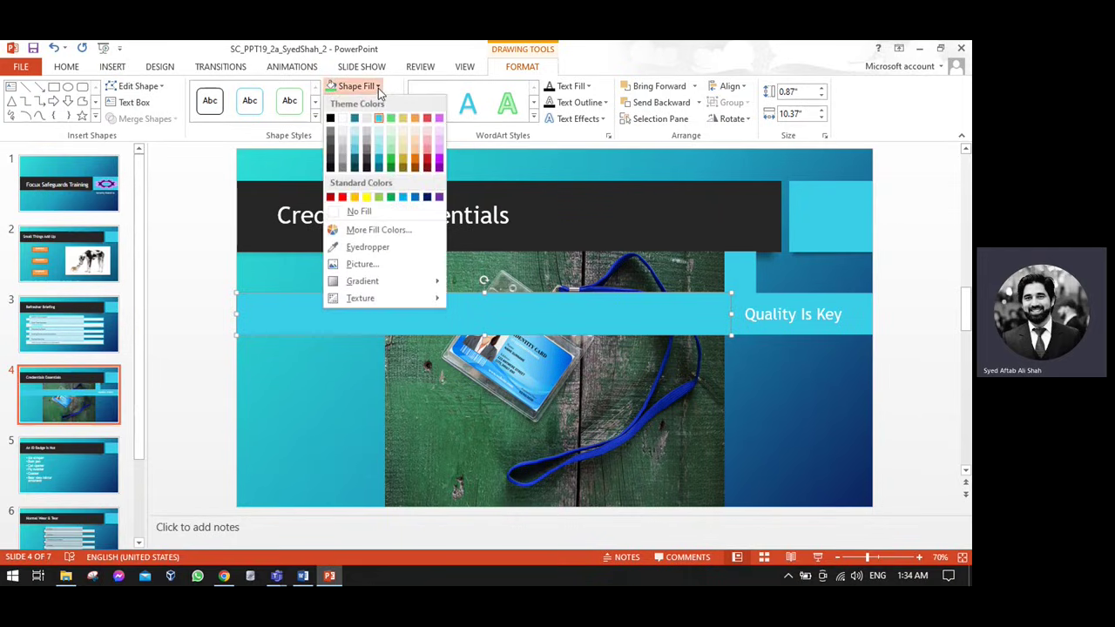
pyautogui.click(377, 156)
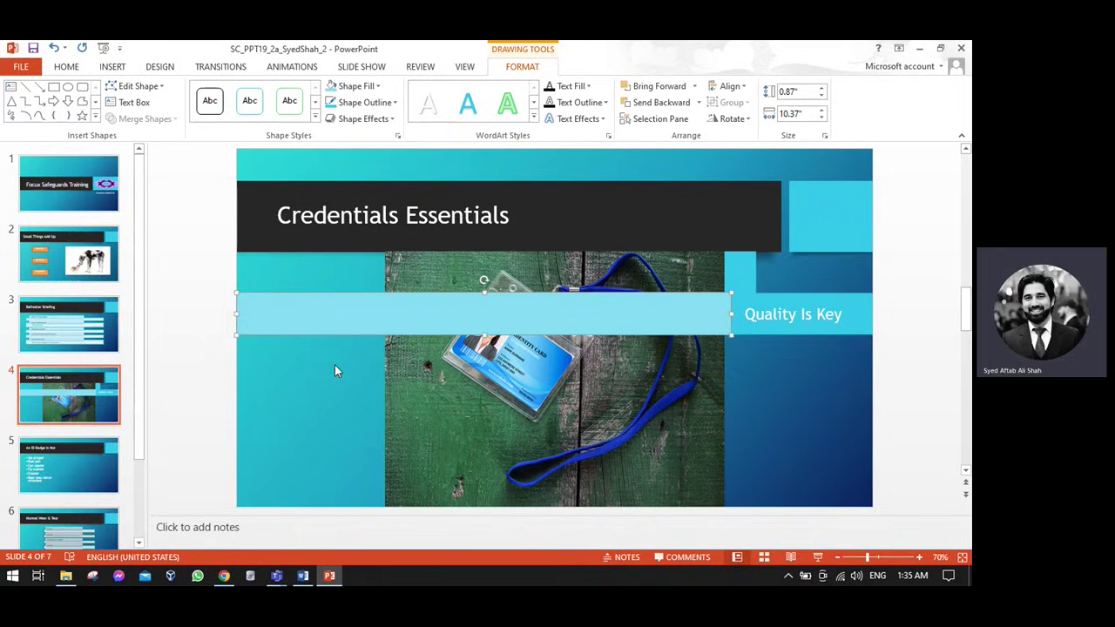
pyautogui.hotkey('alt', 'Tab')
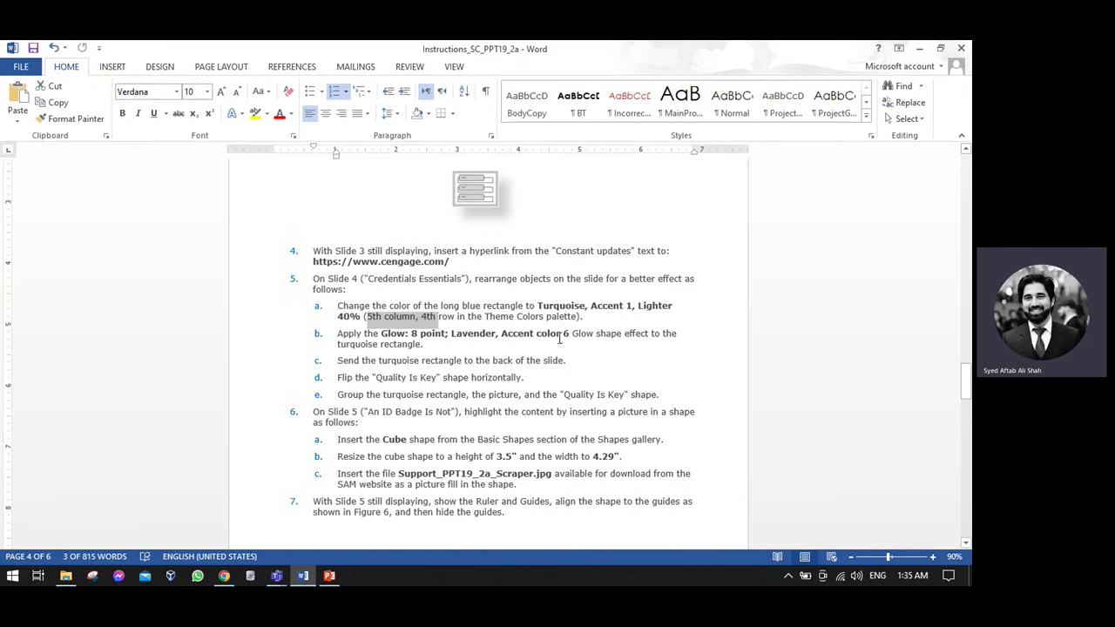
# Apply a Lavender, 8 pt glow, Accent color 6 to the rectangle and send it behind the ID-card photo.
pyautogui.hotkey('alt', 'Tab')
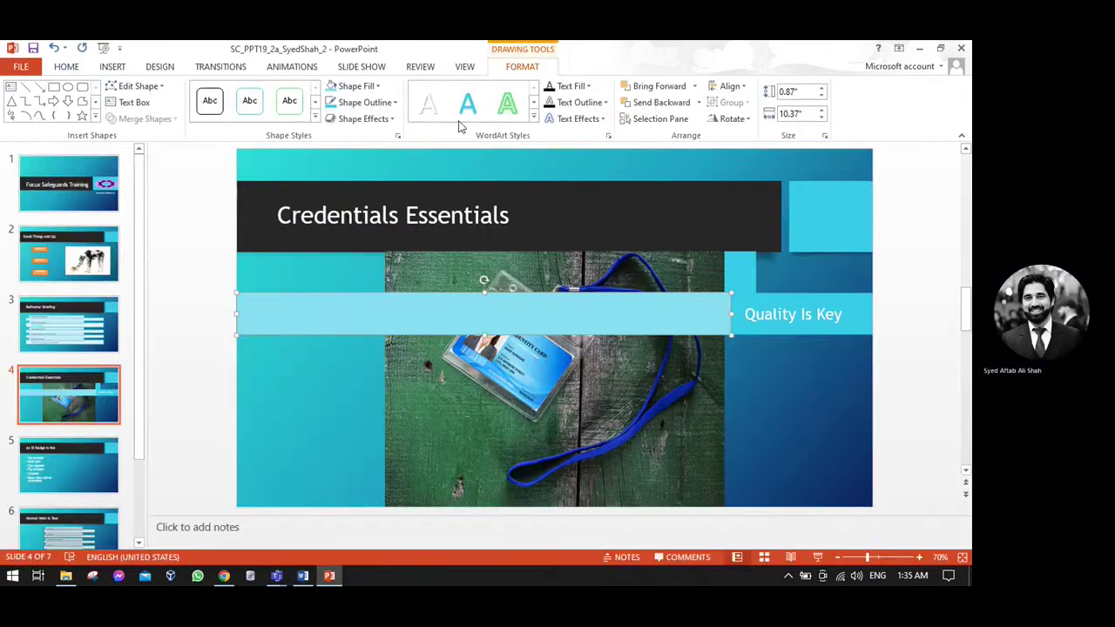
pyautogui.click(394, 120)
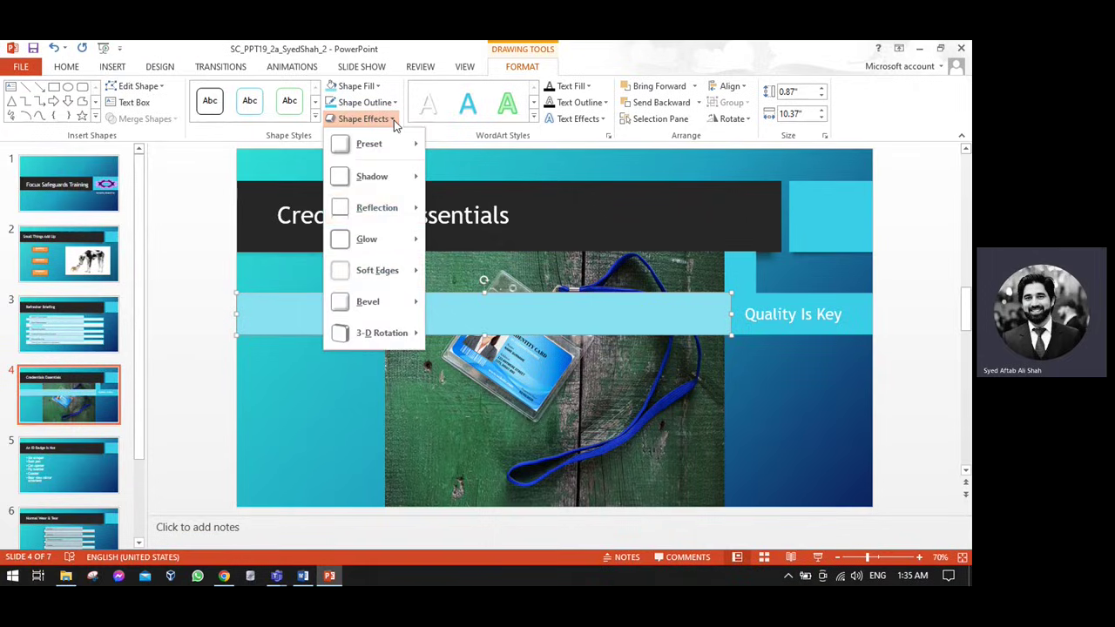
pyautogui.moveTo(383, 242)
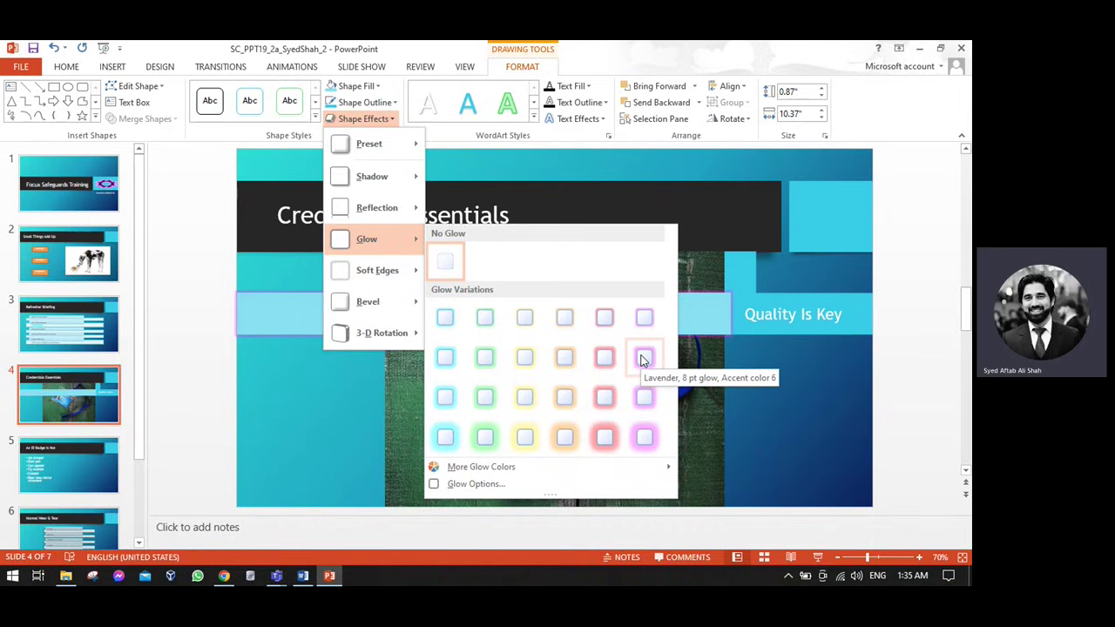
pyautogui.click(643, 357)
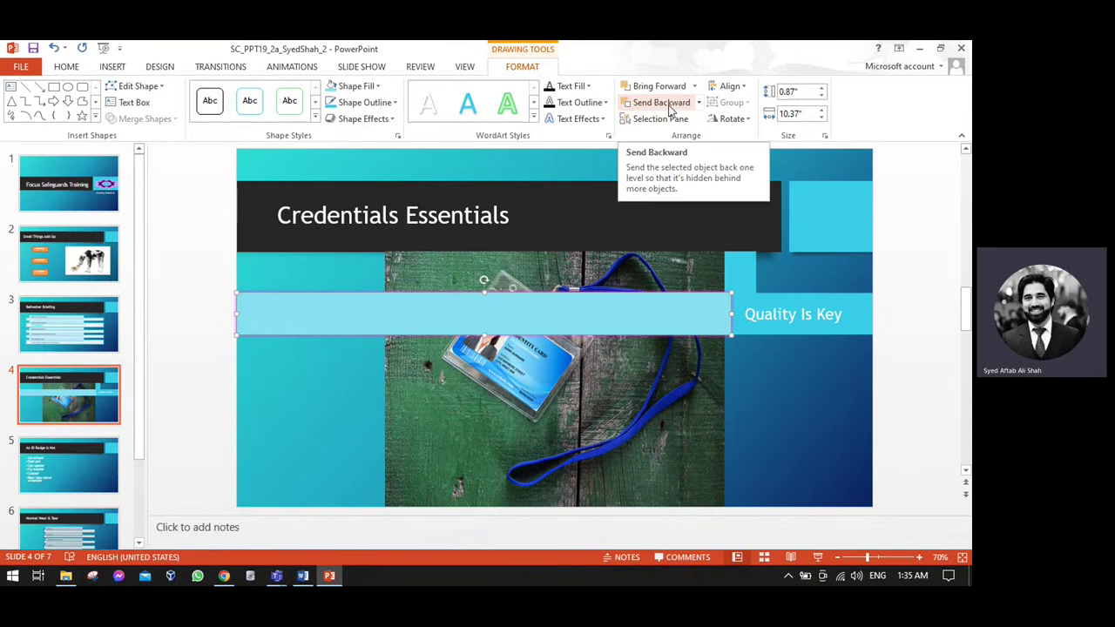
pyautogui.click(661, 103)
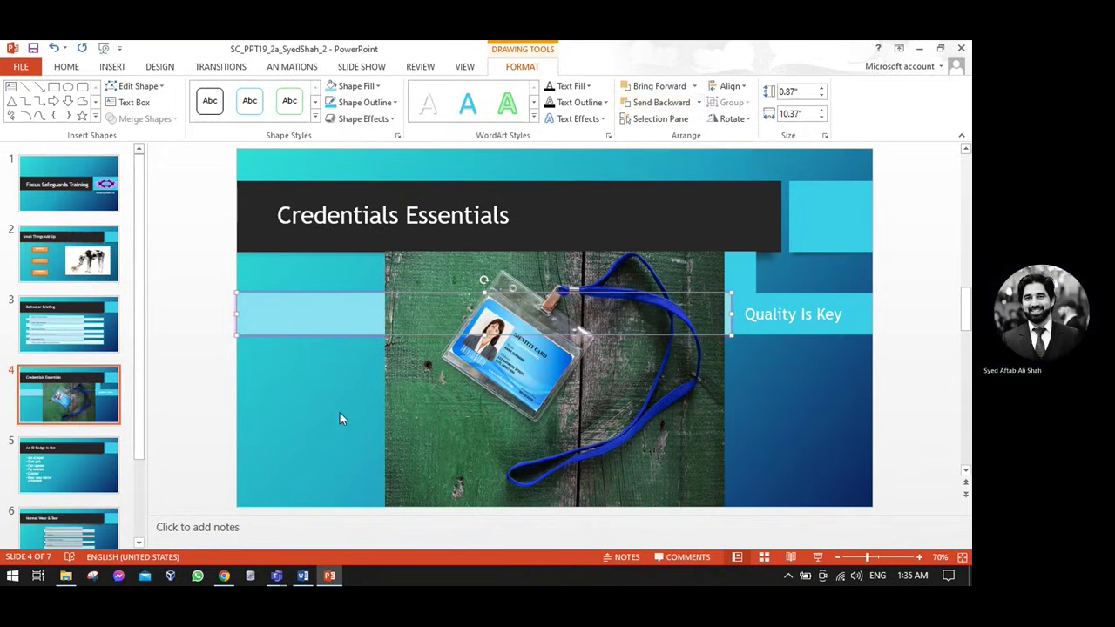
pyautogui.hotkey('alt', 'Tab')
# Read Word's steps 5c–5e on sending back, flipping and grouping the Quality Is Key shape.
pyautogui.moveTo(338, 361); pyautogui.dragTo(575, 362)
pyautogui.scroll(-2, 497, 383)
pyautogui.moveTo(338, 318); pyautogui.dragTo(485, 324)
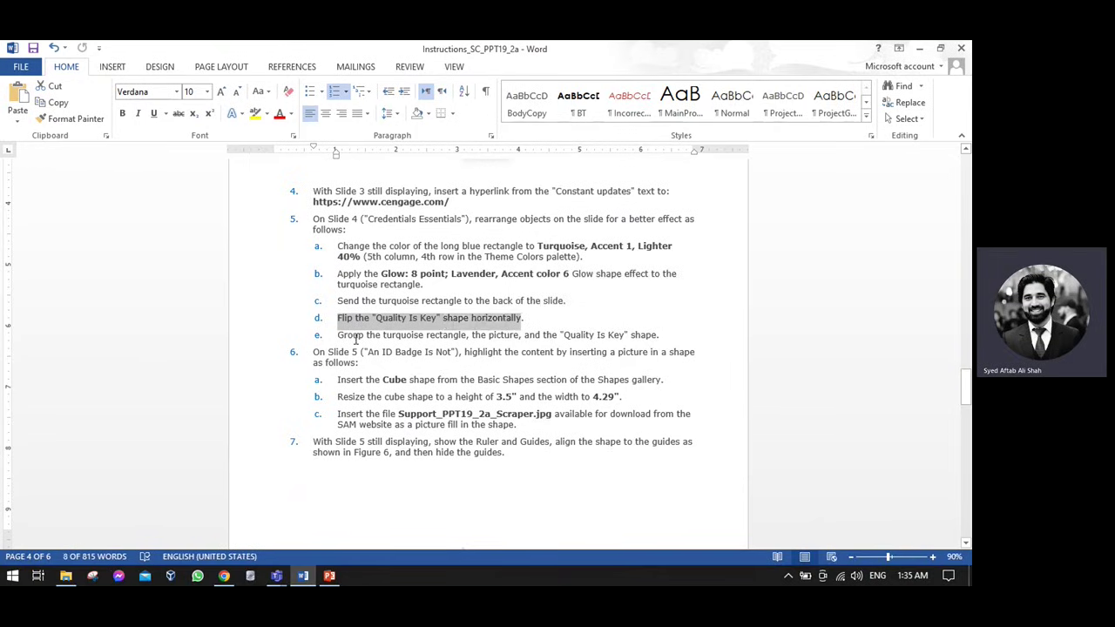
pyautogui.moveTo(338, 335); pyautogui.dragTo(658, 338)
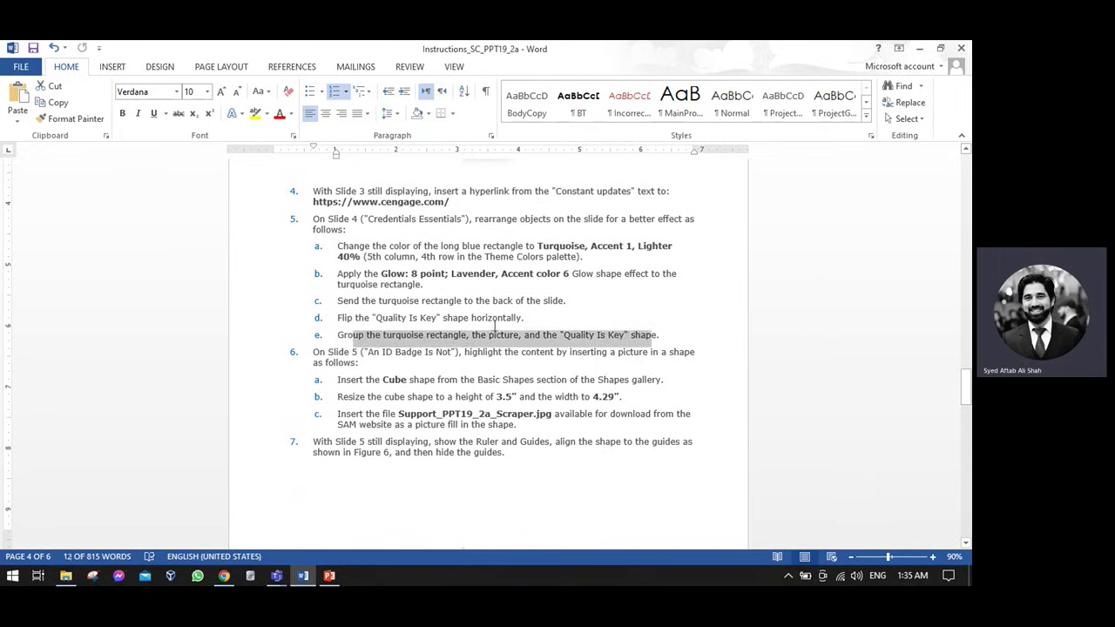
pyautogui.moveTo(375, 317); pyautogui.dragTo(440, 319)
pyautogui.hotkey('alt', 'Tab')
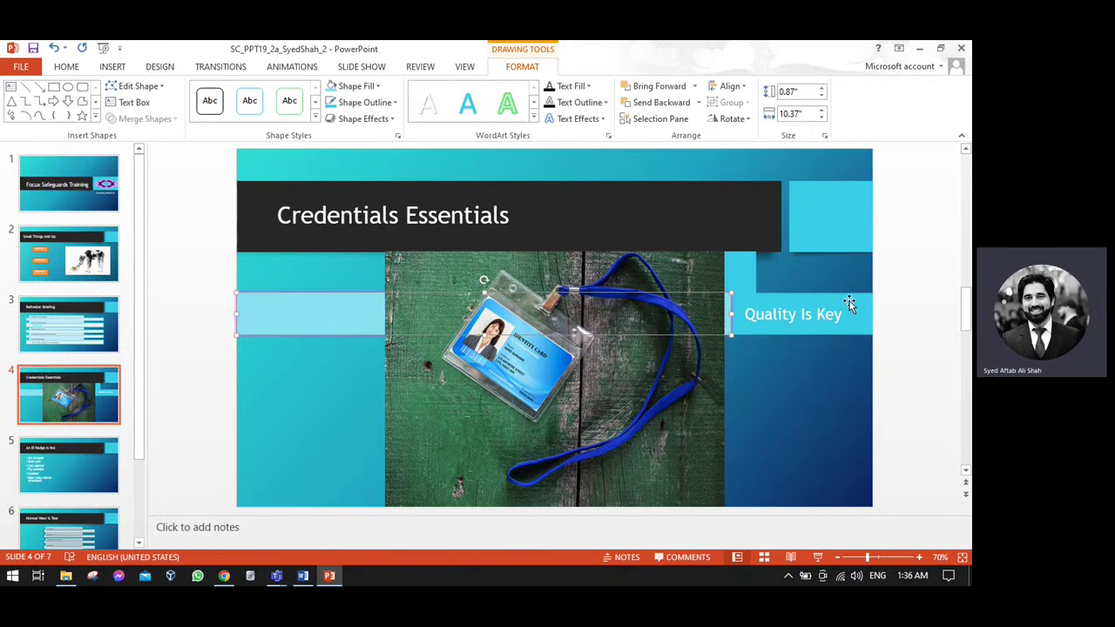
# Flip slide 4's Quality Is Key shape horizontally, then select the turquoise rectangle.
pyautogui.click(849, 305)
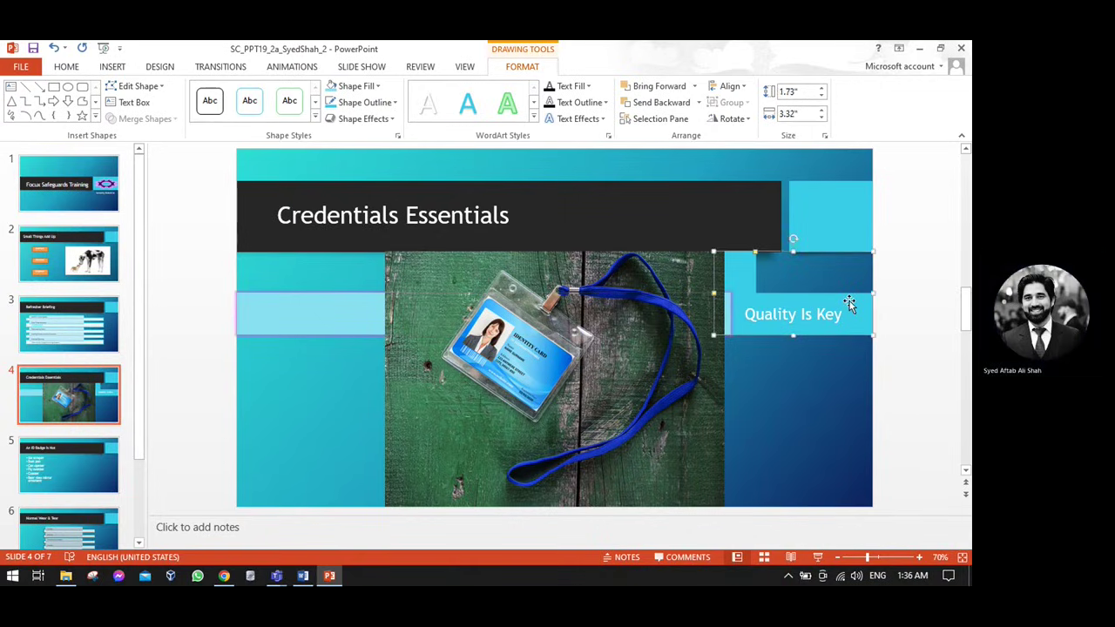
pyautogui.click(745, 121)
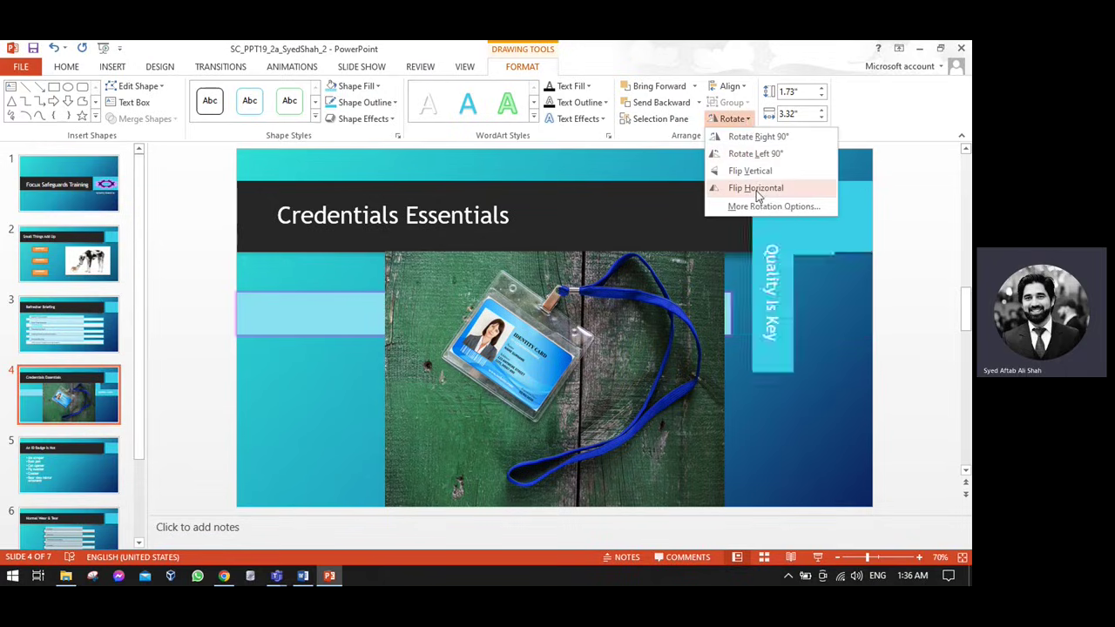
pyautogui.click(756, 189)
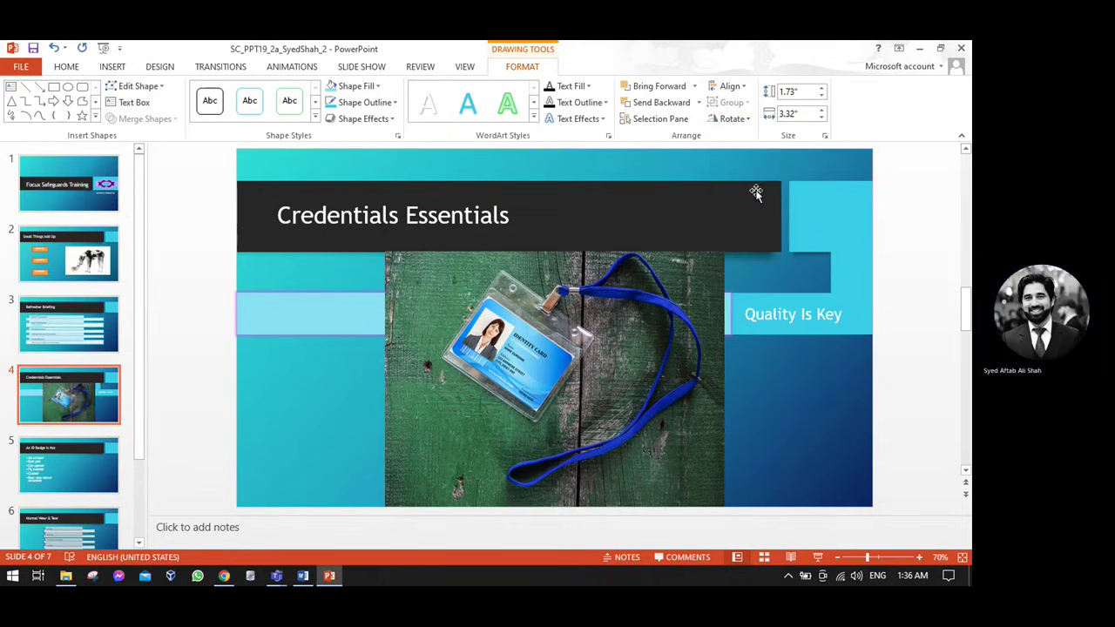
pyautogui.click(771, 368)
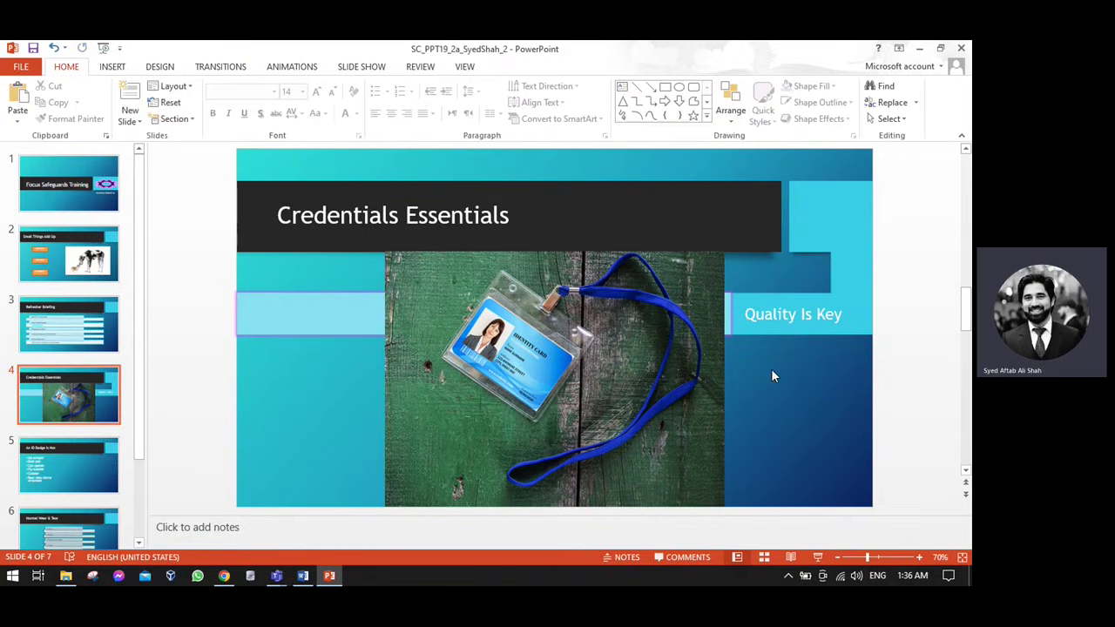
pyautogui.click(314, 309)
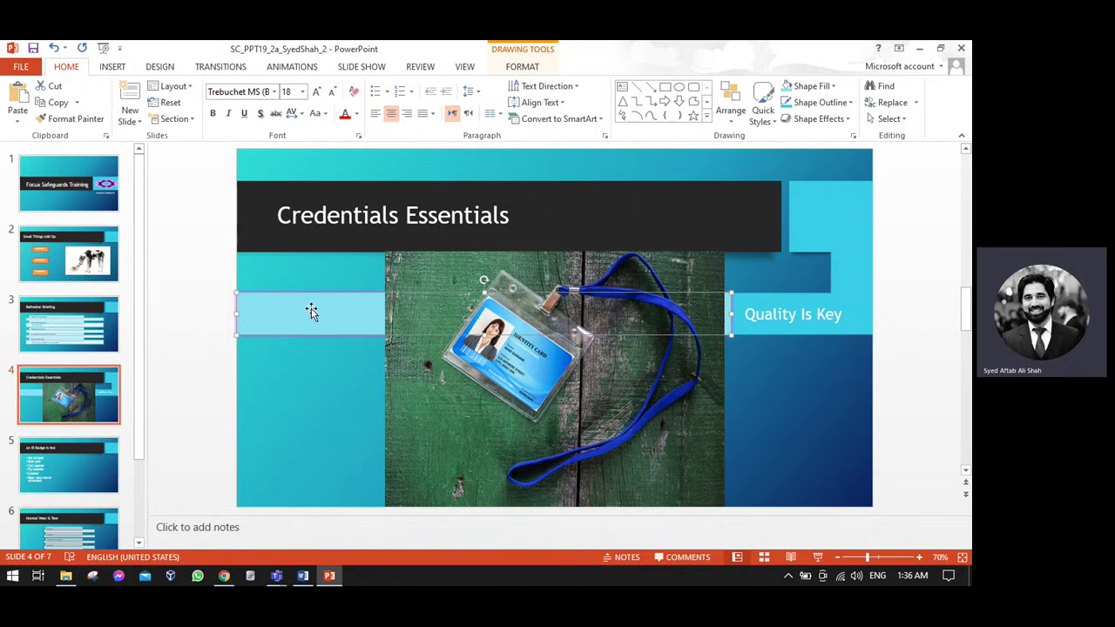
# Add the ID badge photo and Quality Is Key shape to the rectangle, then group all three.
pyautogui.keyDown('shift'); pyautogui.click(411, 267); pyautogui.keyUp('shift')
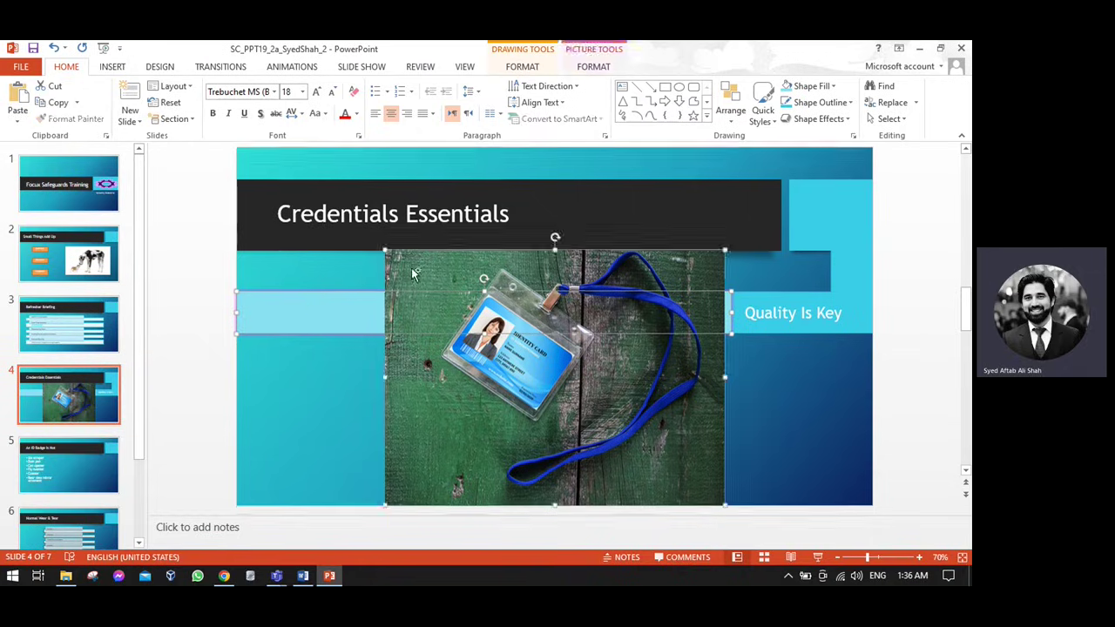
pyautogui.keyDown('shift'); pyautogui.click(848, 280); pyautogui.keyUp('shift')
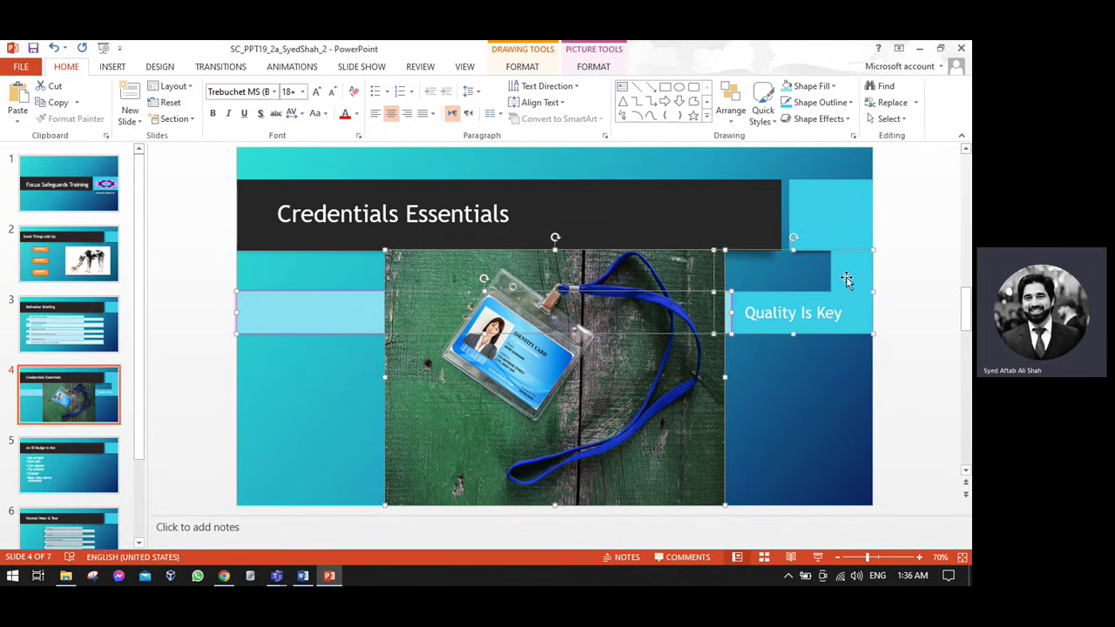
pyautogui.click(593, 67)
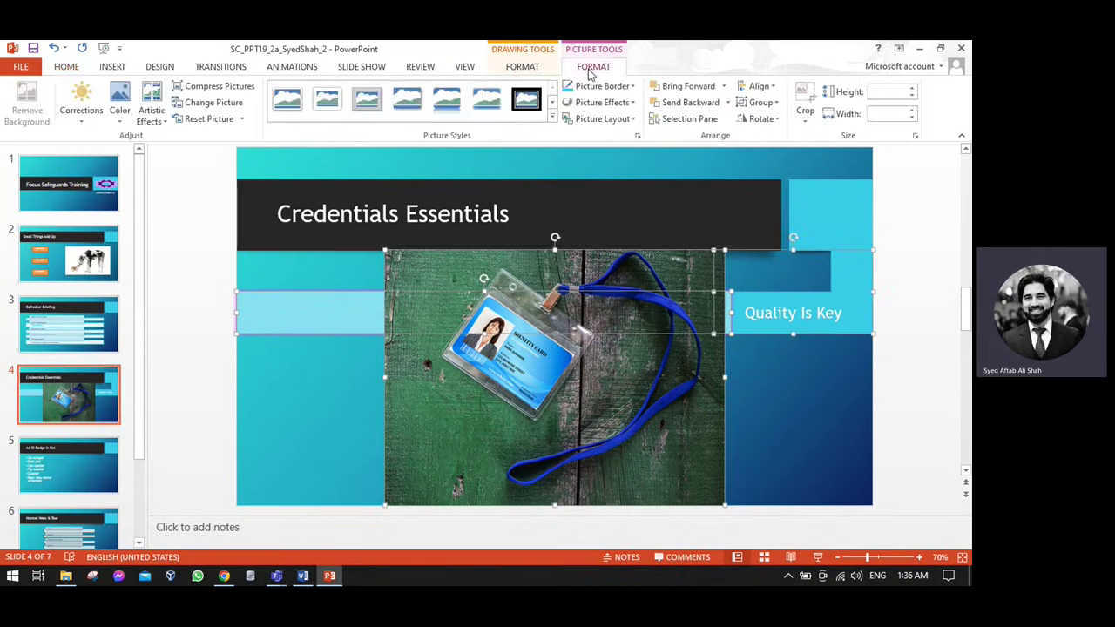
pyautogui.click(770, 103)
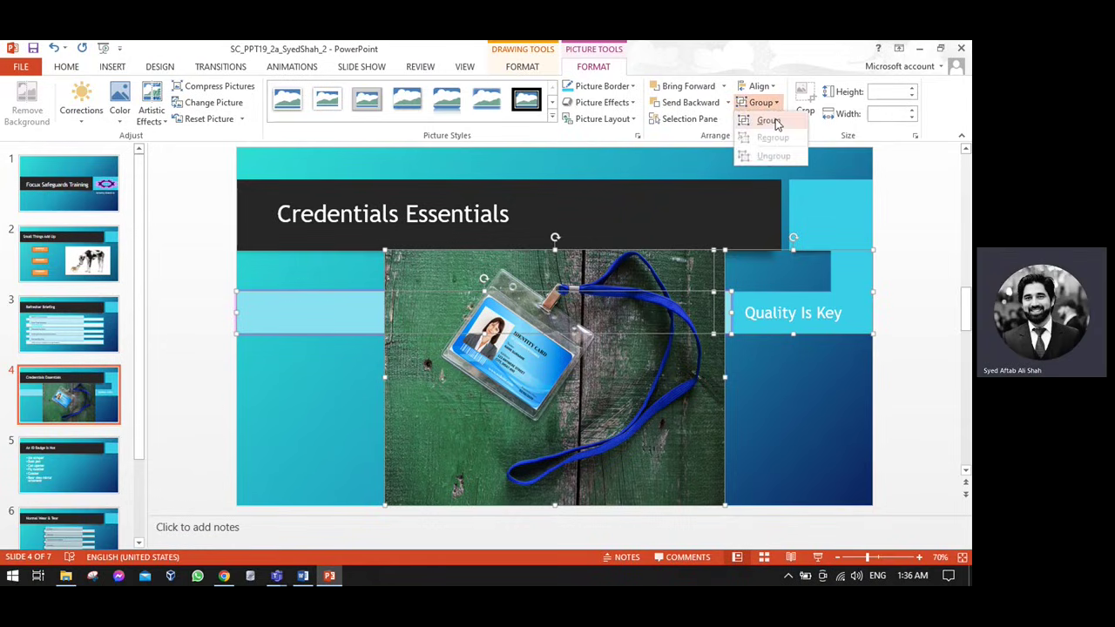
pyautogui.click(770, 120)
pyautogui.click(916, 360)
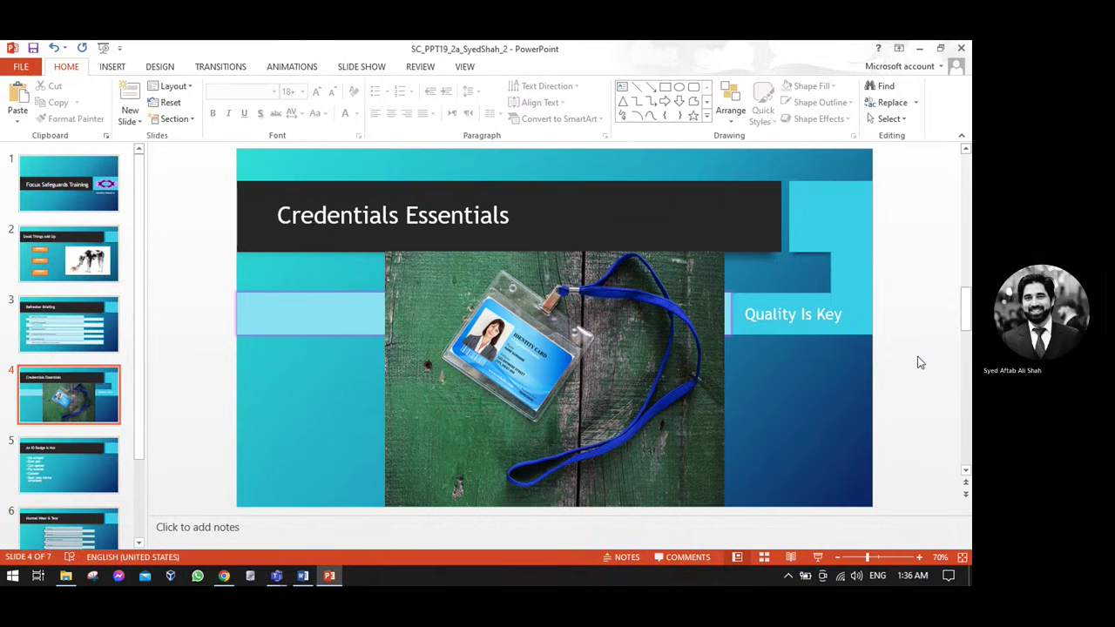
# Read instruction step 6 about inserting a 3.5" by 4.29" Cube on slide 5.
pyautogui.hotkey('alt', 'Tab')
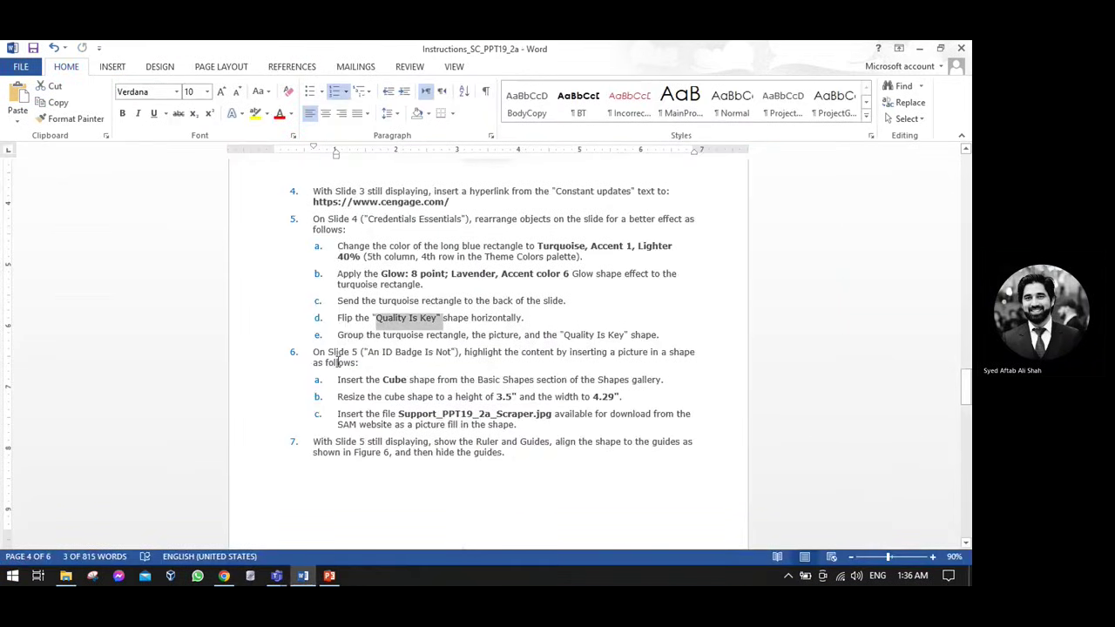
pyautogui.scroll(-1, 337, 363)
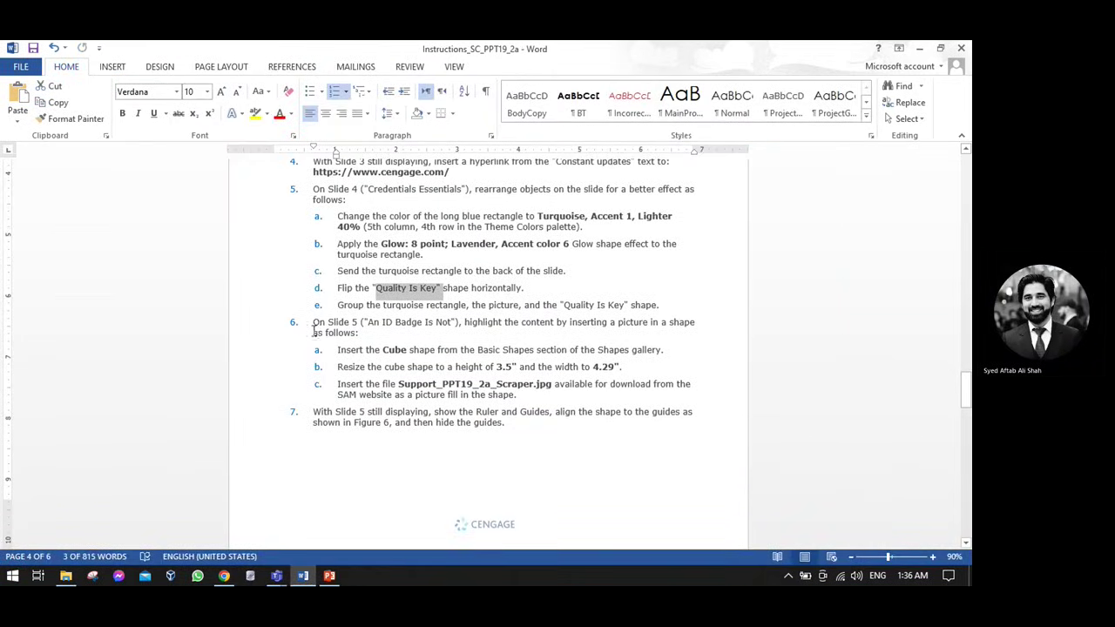
pyautogui.moveTo(314, 323); pyautogui.dragTo(411, 327)
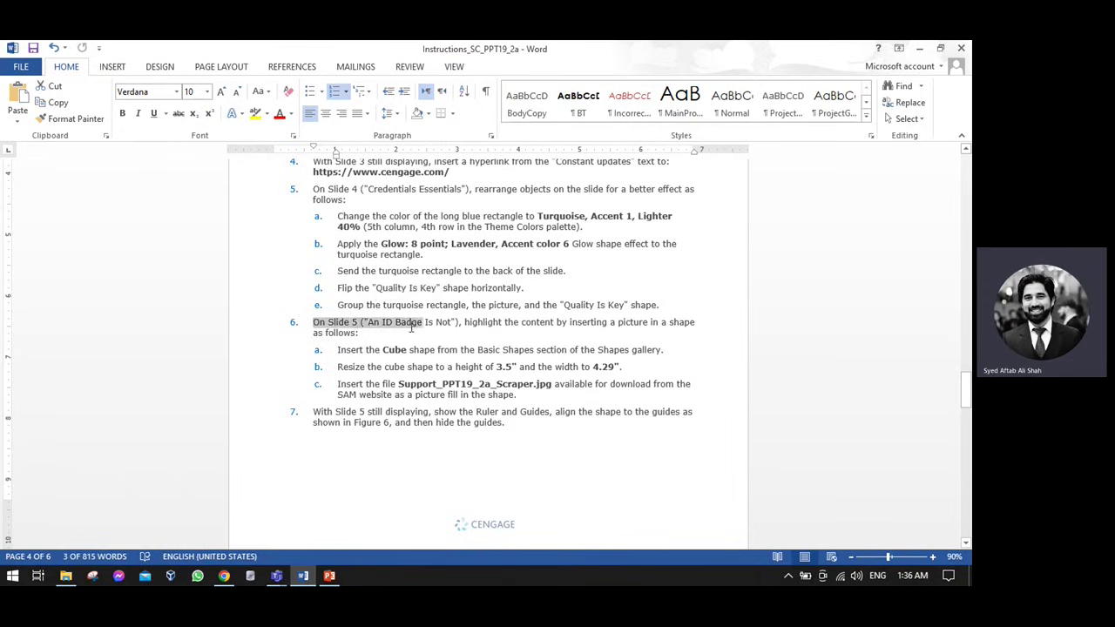
pyautogui.click(384, 322)
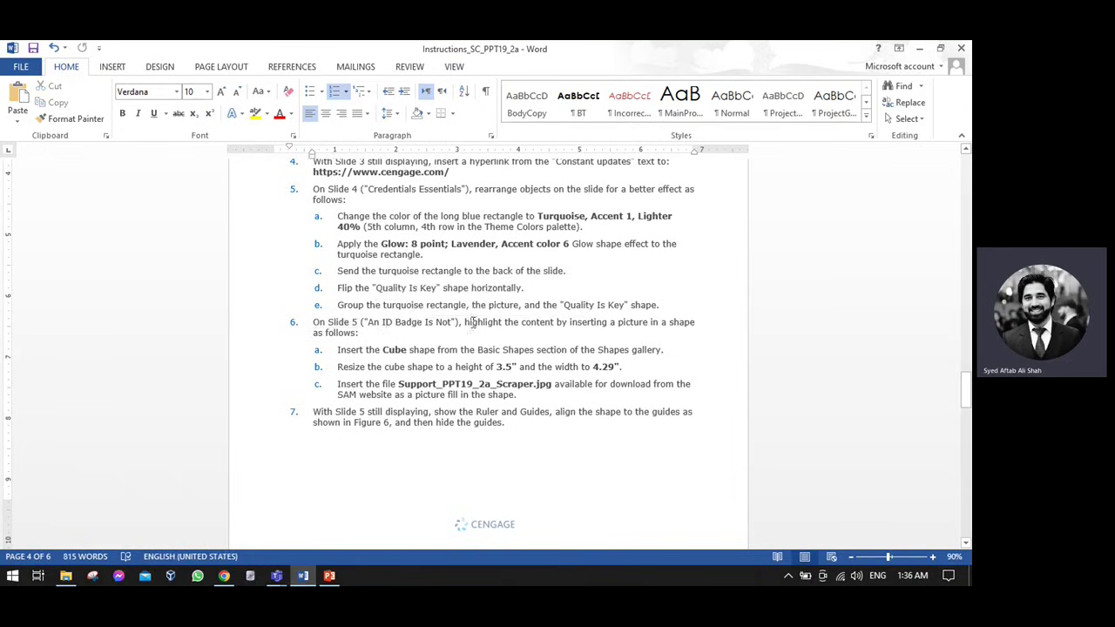
pyautogui.moveTo(503, 322); pyautogui.dragTo(685, 325)
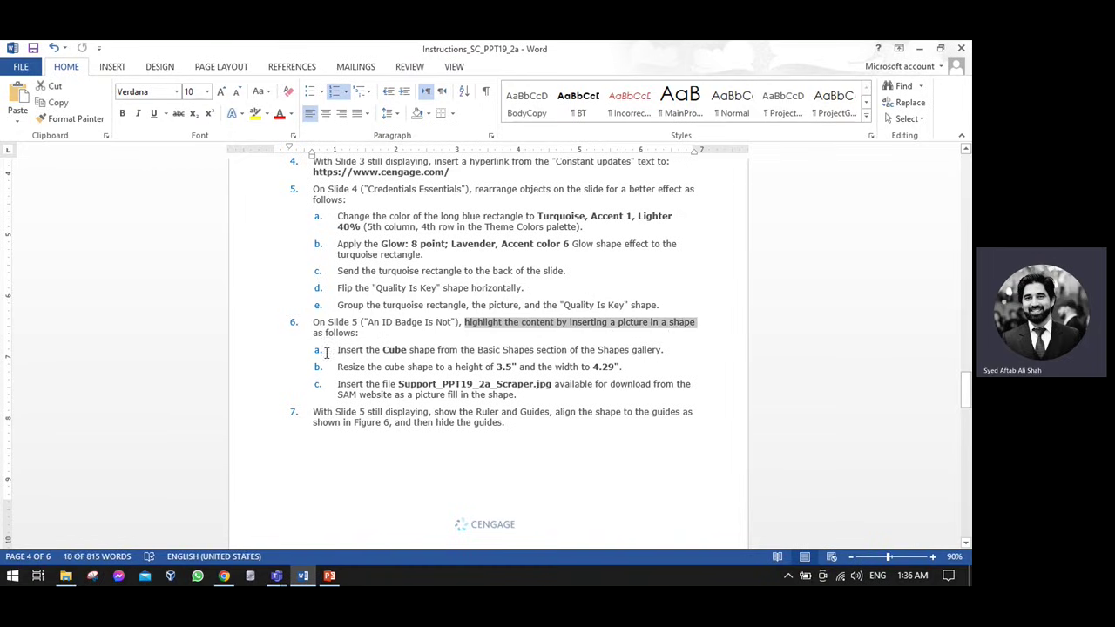
pyautogui.moveTo(345, 352); pyautogui.dragTo(620, 351)
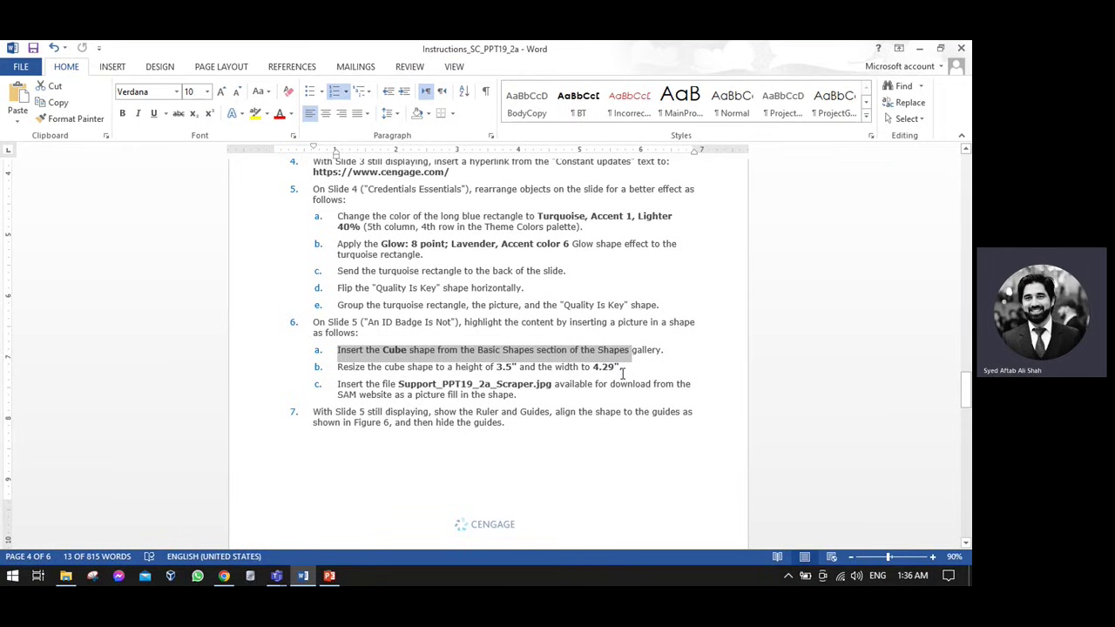
pyautogui.hotkey('alt', 'Tab')
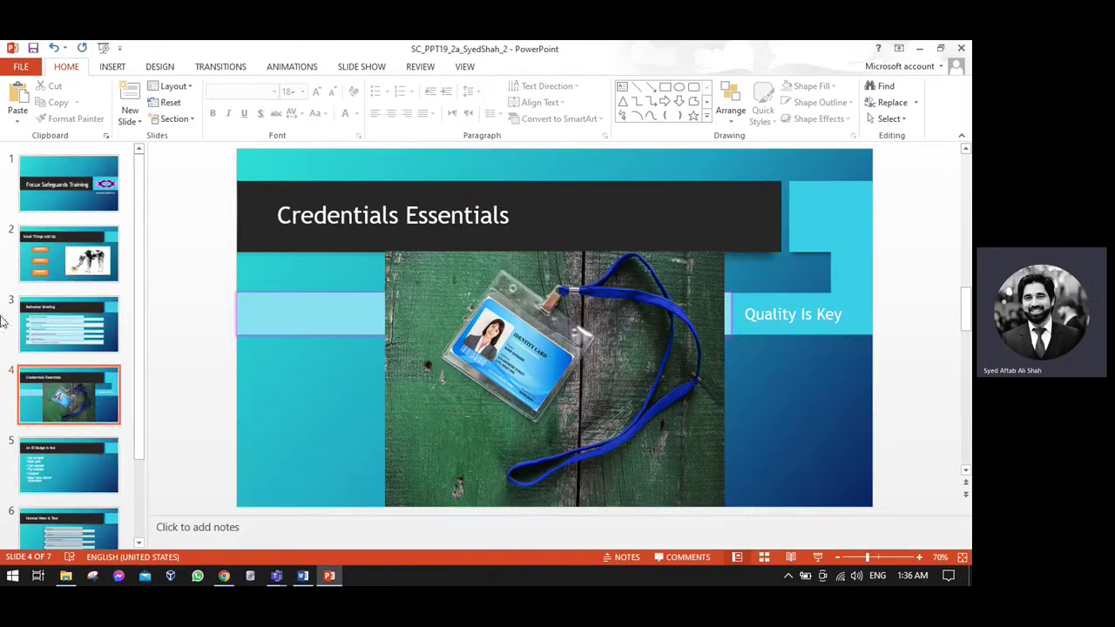
# Draw a Cube shape to the right of the bullet list on slide 5.
pyautogui.click(56, 475)
pyautogui.click(112, 67)
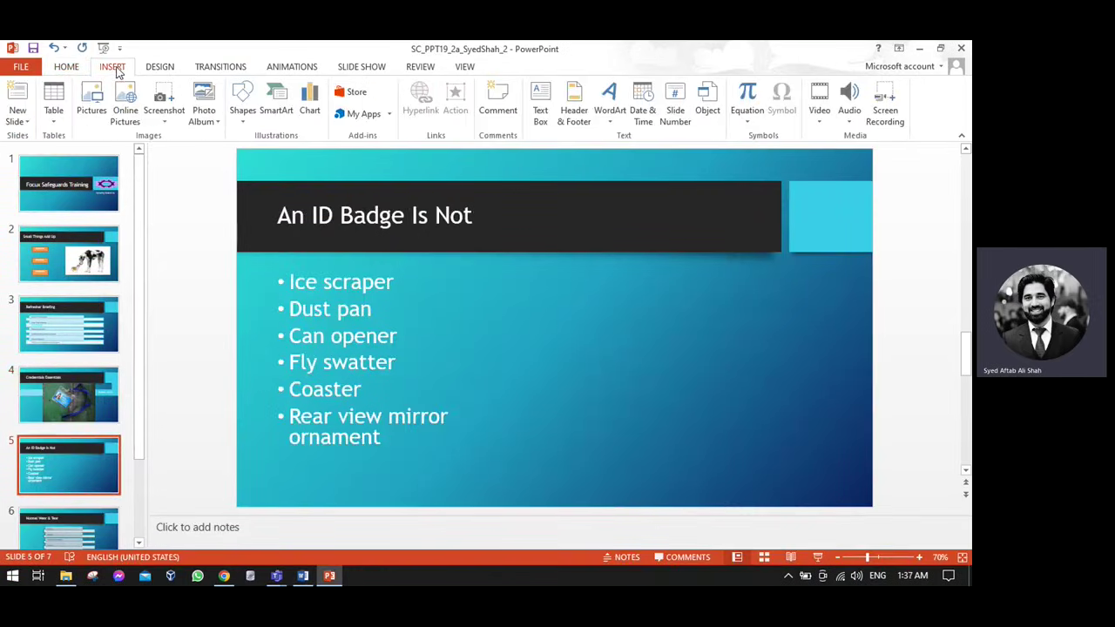
pyautogui.click(248, 122)
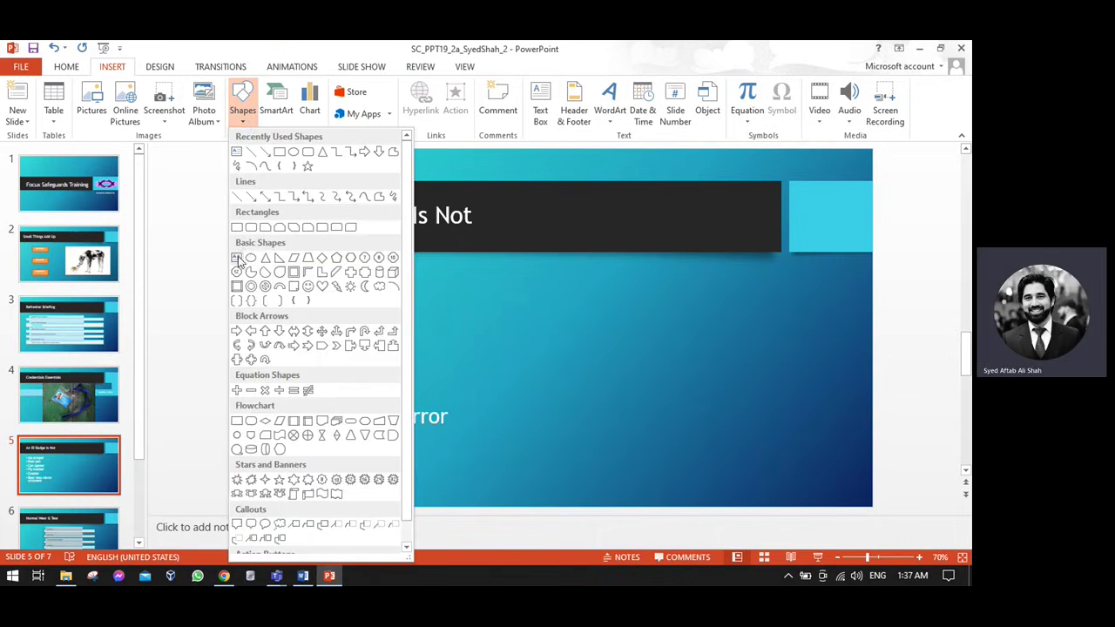
pyautogui.click(394, 277)
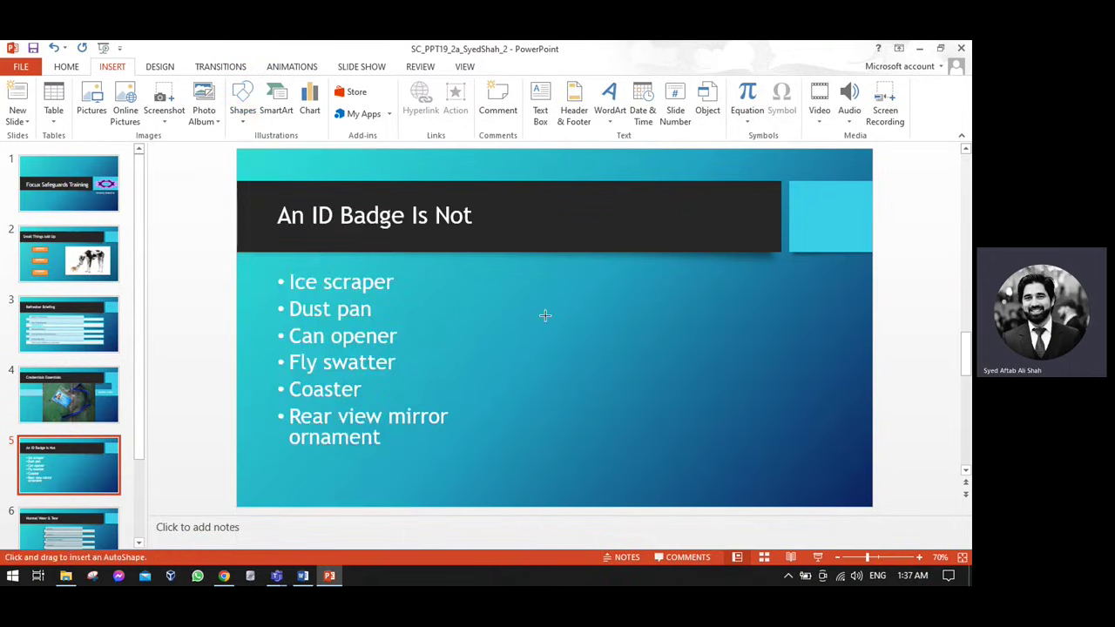
pyautogui.moveTo(573, 290)
pyautogui.mouseDown()
pyautogui.moveTo(721, 450)
pyautogui.moveTo(763, 442)
pyautogui.mouseUp()
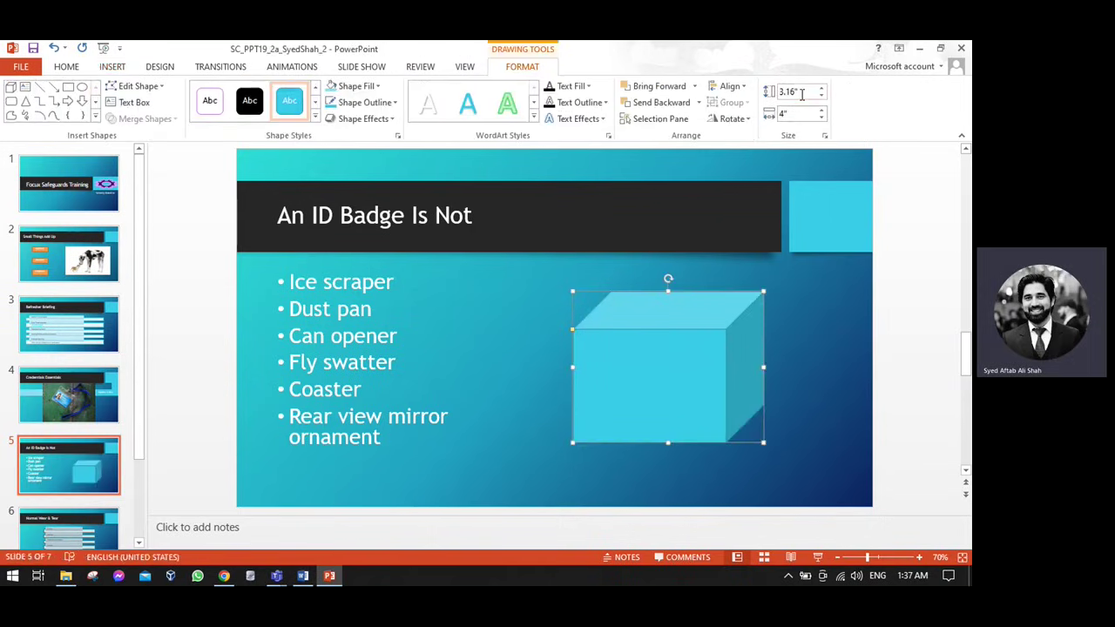
# Size the cube to 3.5" high and 4.29" wide, then save the presentation.
pyautogui.hotkey('alt', 'Tab')
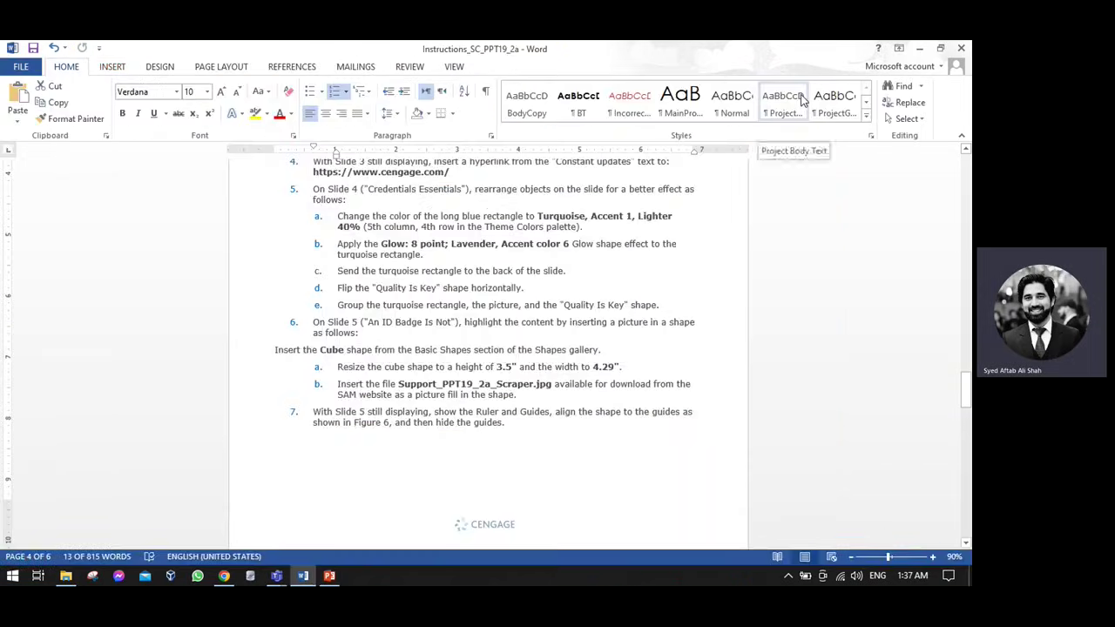
pyautogui.hotkey('alt', 'Tab')
pyautogui.click(801, 93)
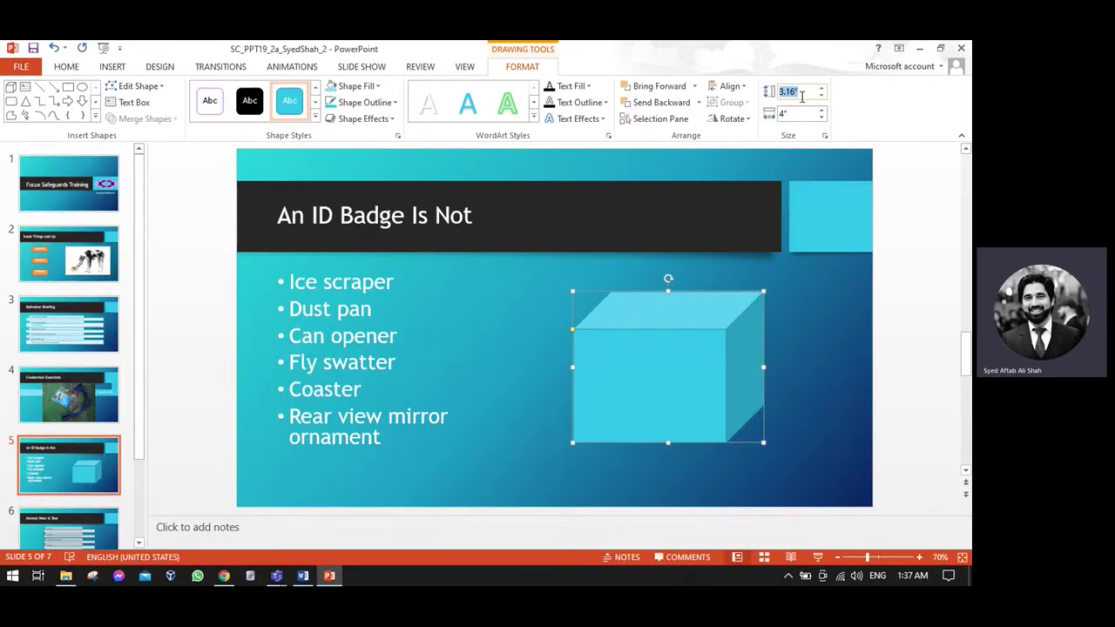
pyautogui.write('3')
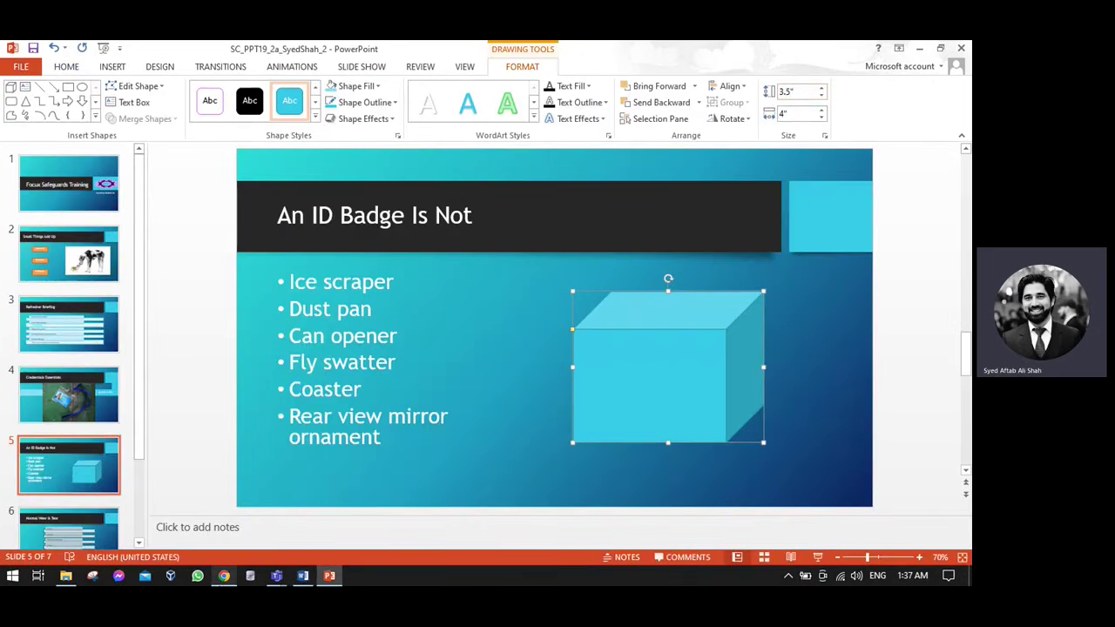
pyautogui.write('.5')
pyautogui.press('Return')
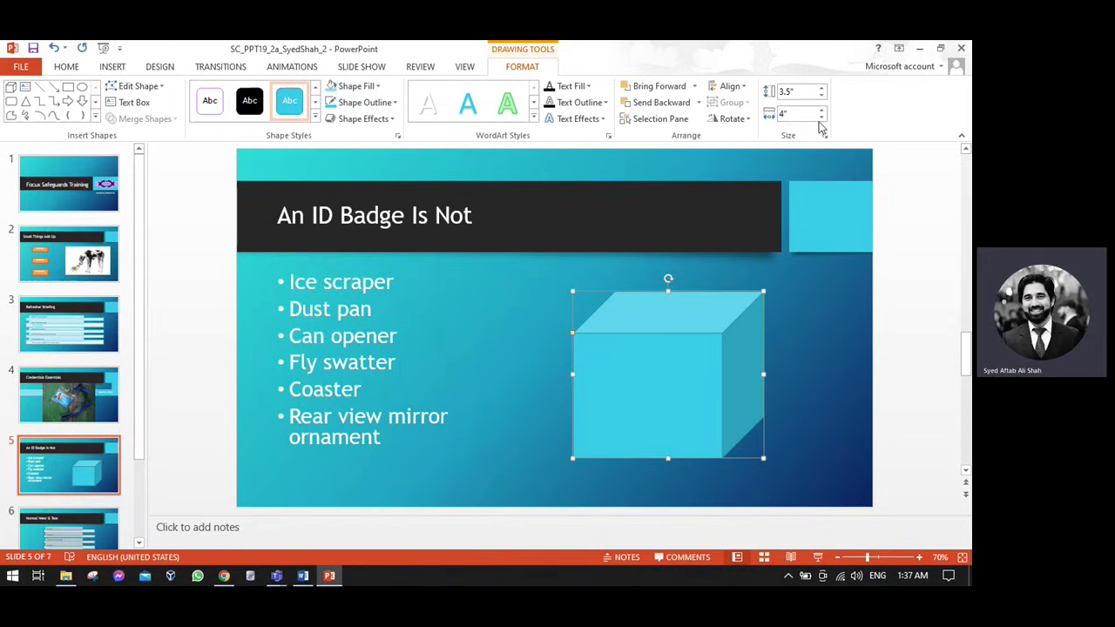
pyautogui.click(790, 117)
pyautogui.press('Return')
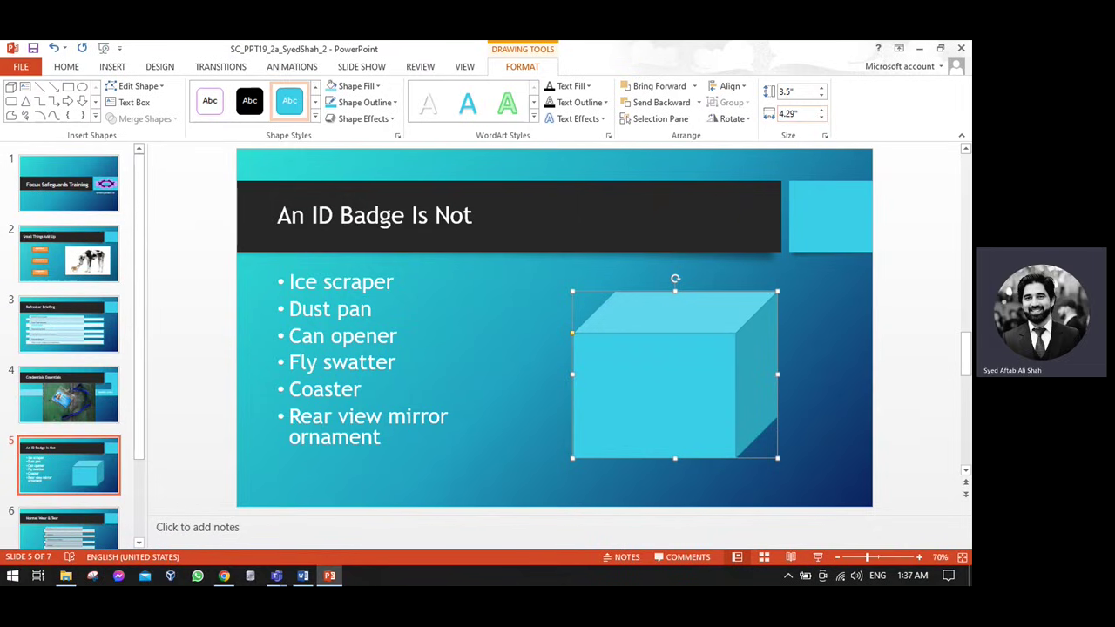
pyautogui.click(810, 308)
pyautogui.hotkey('ctrl', 's')
# Check step 6c in the Word instructions for the picture fill file.
pyautogui.hotkey('alt', 'Tab')
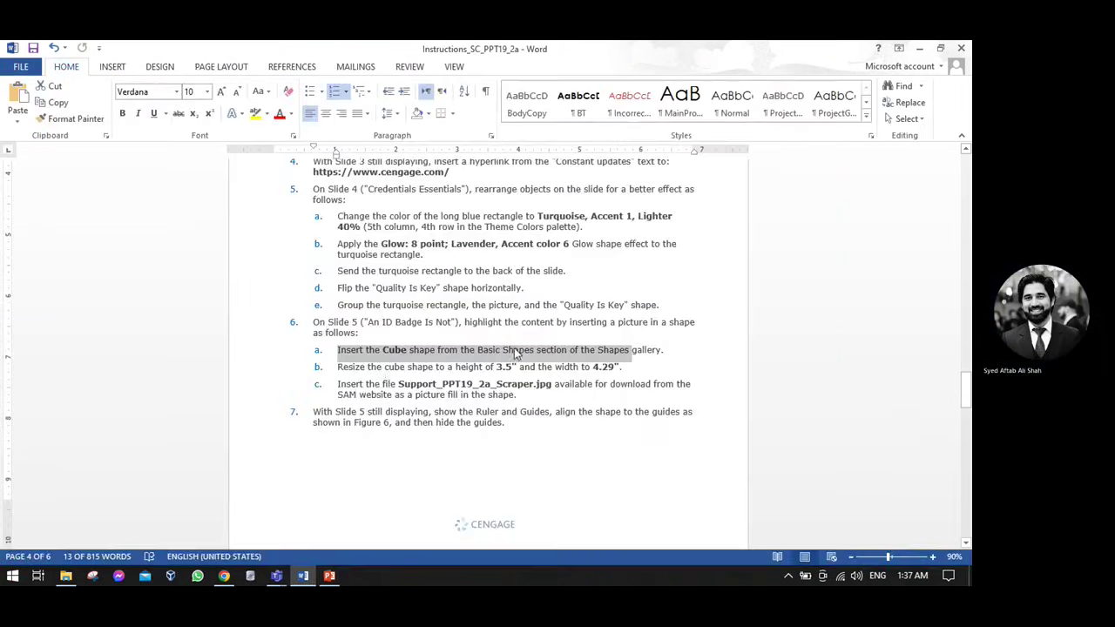
pyautogui.moveTo(340, 384); pyautogui.dragTo(556, 380)
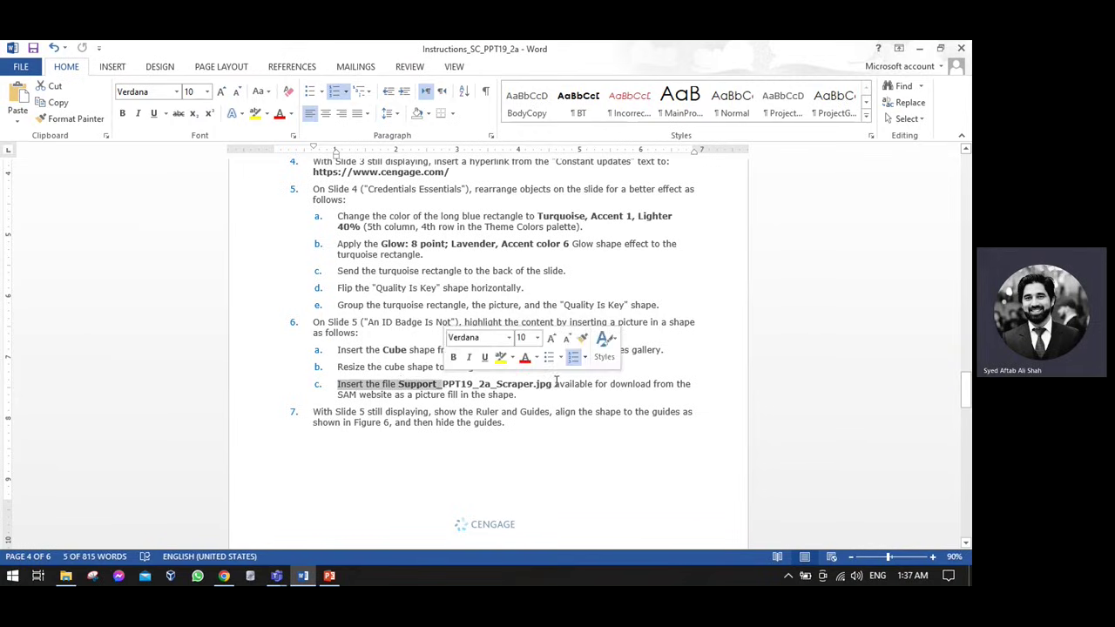
pyautogui.hotkey('alt', 'Tab')
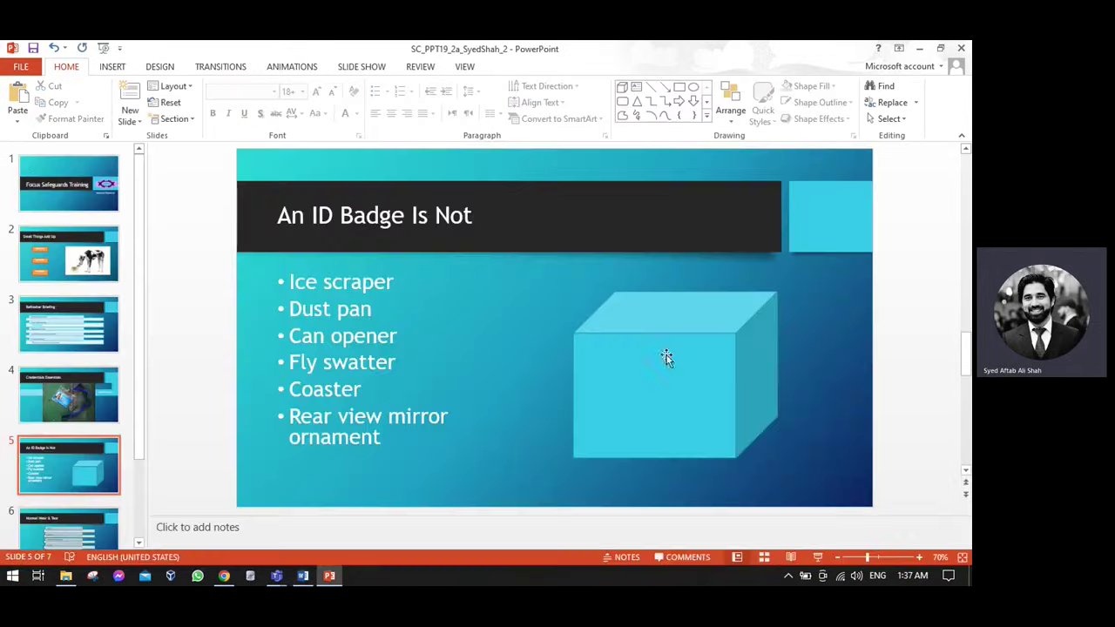
# Choose to fill the slide 5 cube with a picture from a file.
pyautogui.click(667, 357)
pyautogui.rightClick(666, 355)
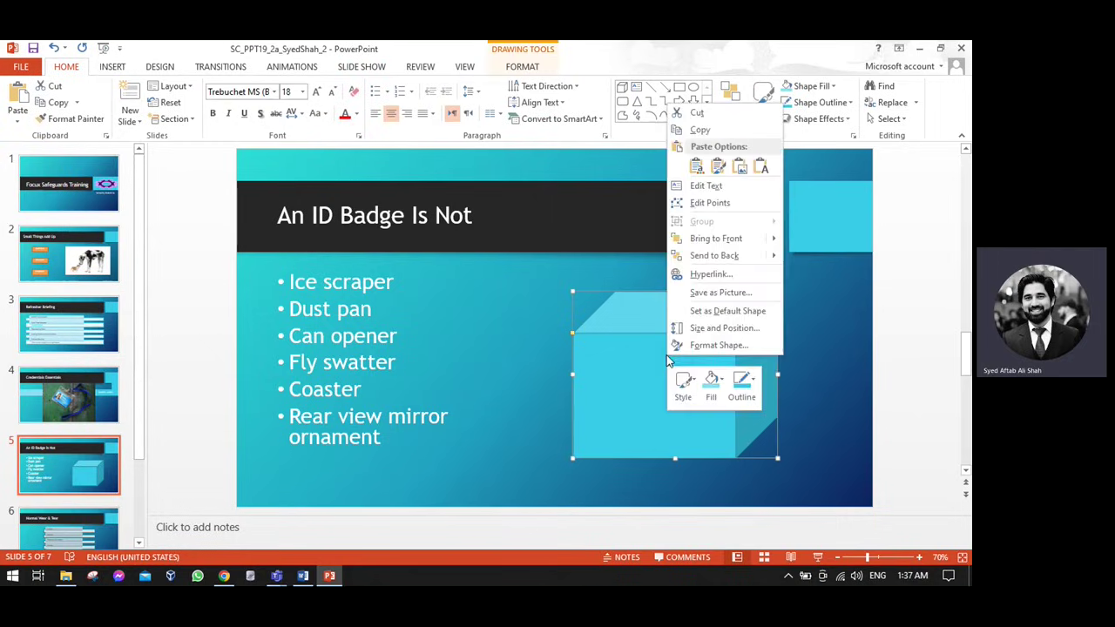
pyautogui.click(712, 381)
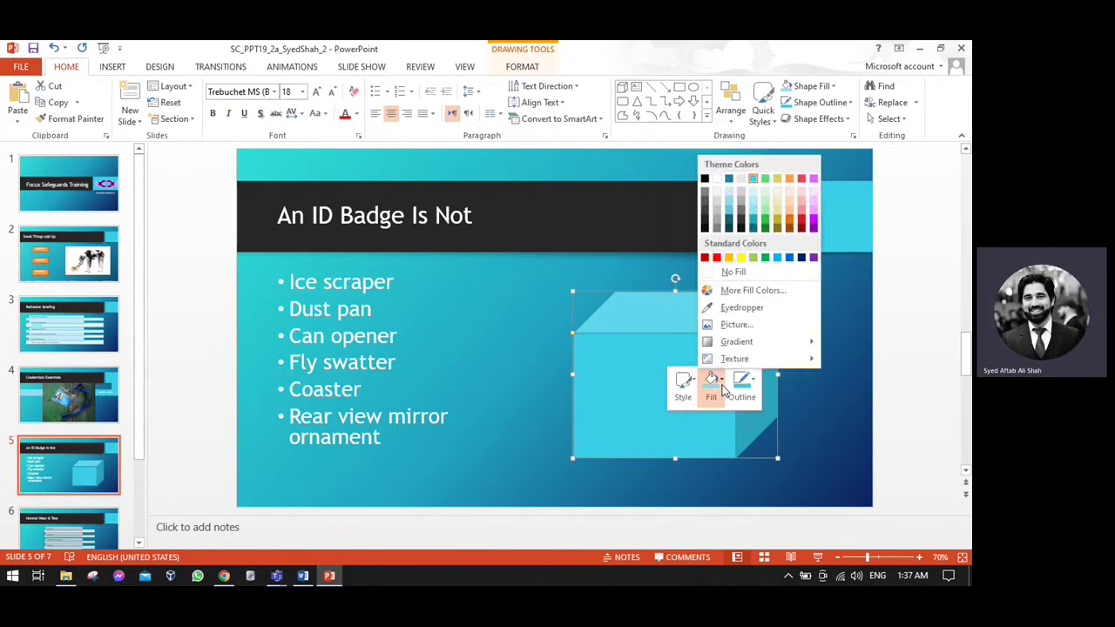
pyautogui.click(734, 327)
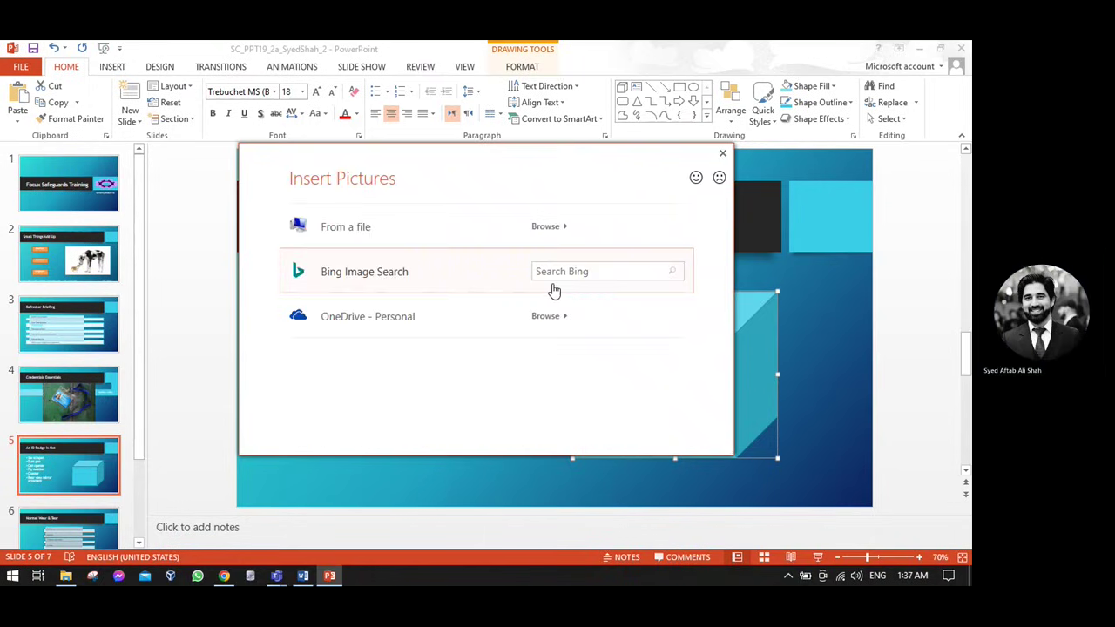
pyautogui.click(371, 228)
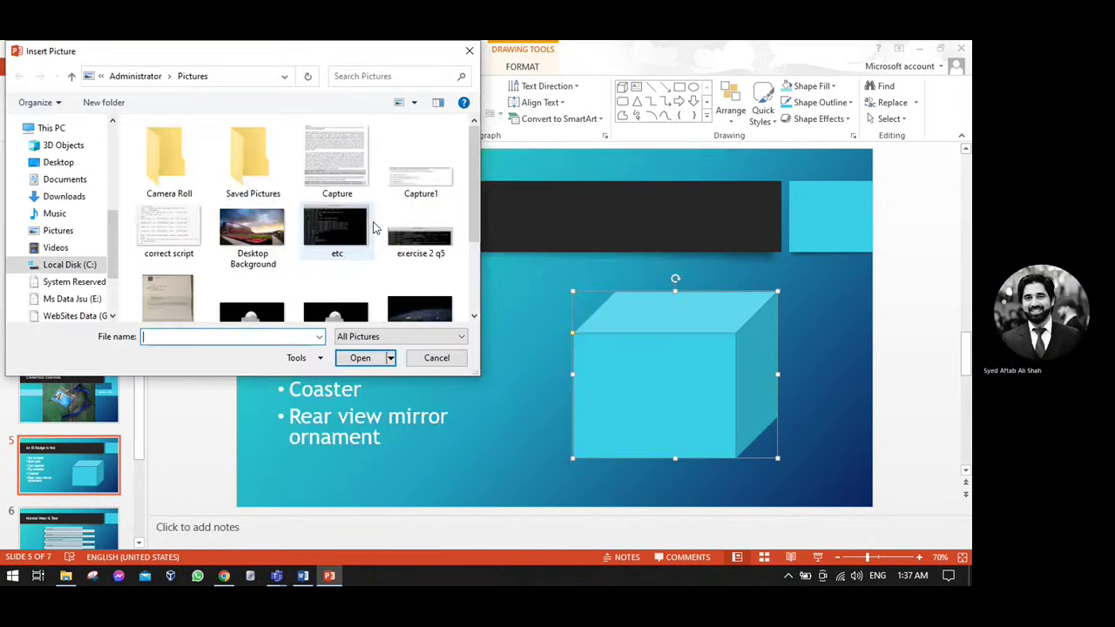
# Insert Support_PPT19_2a_Scraper from the PowerPoint Module 2 SAM Project A folder and save.
pyautogui.click(87, 162)
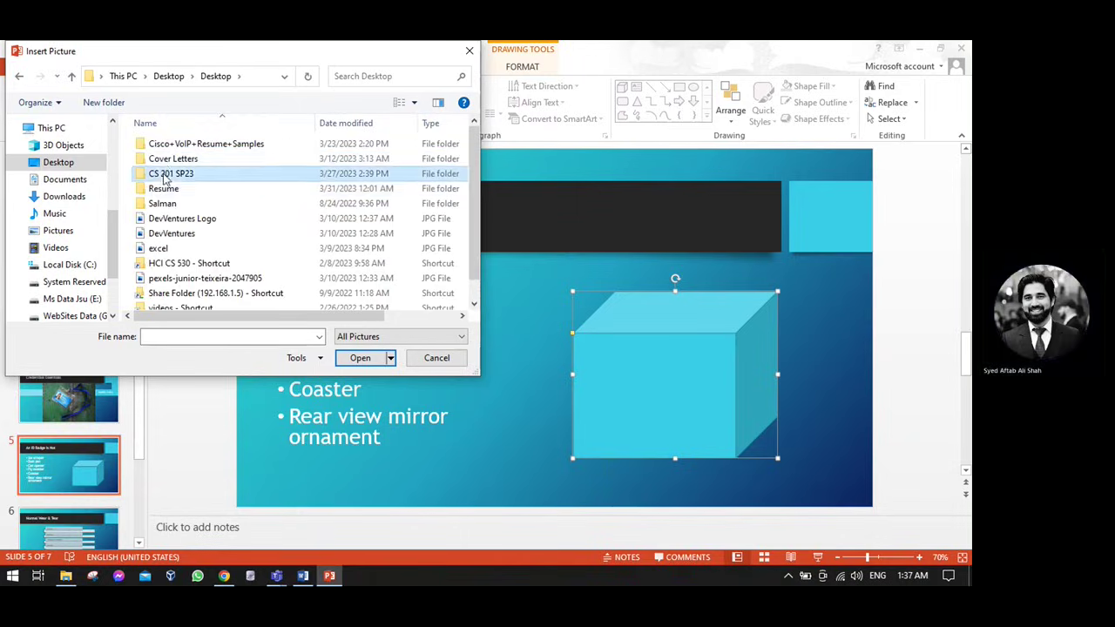
pyautogui.doubleClick(148, 173)
pyautogui.doubleClick(148, 176)
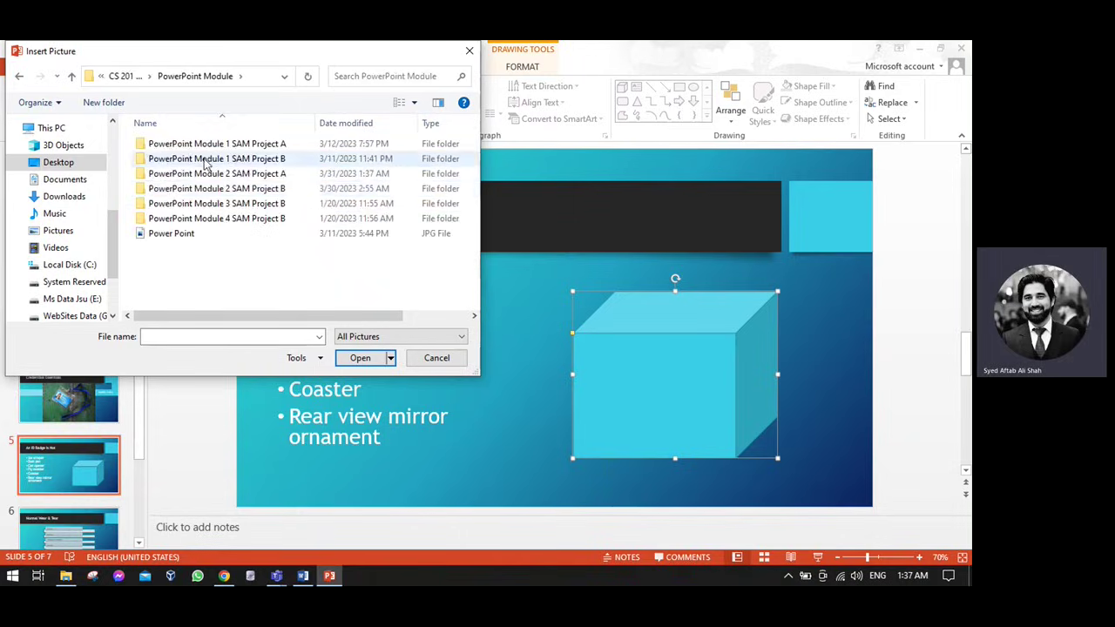
pyautogui.doubleClick(208, 176)
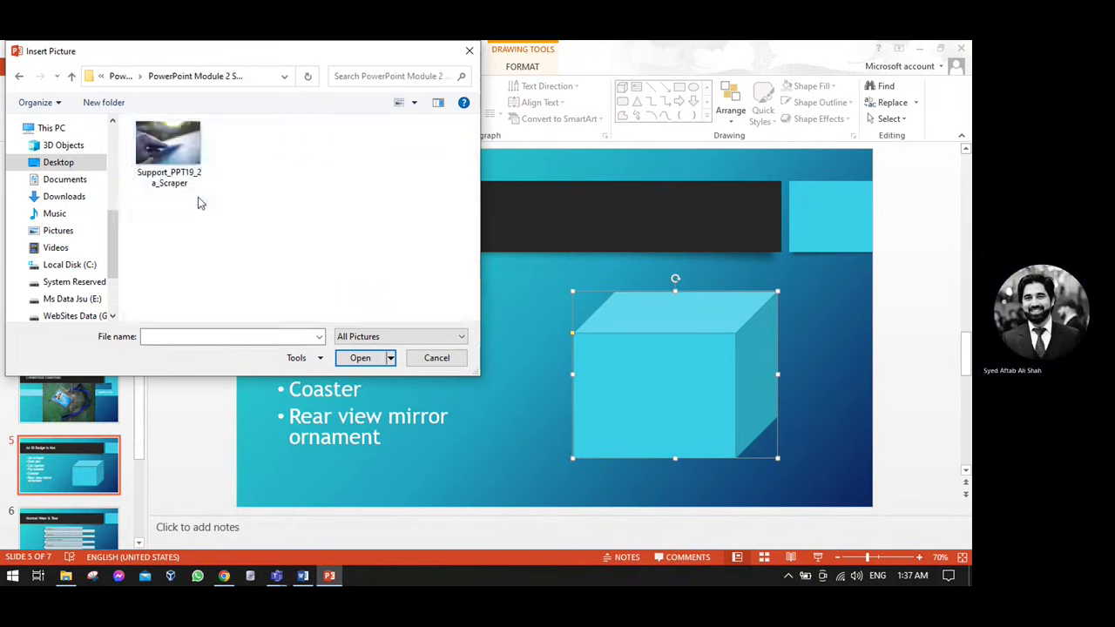
pyautogui.click(174, 148)
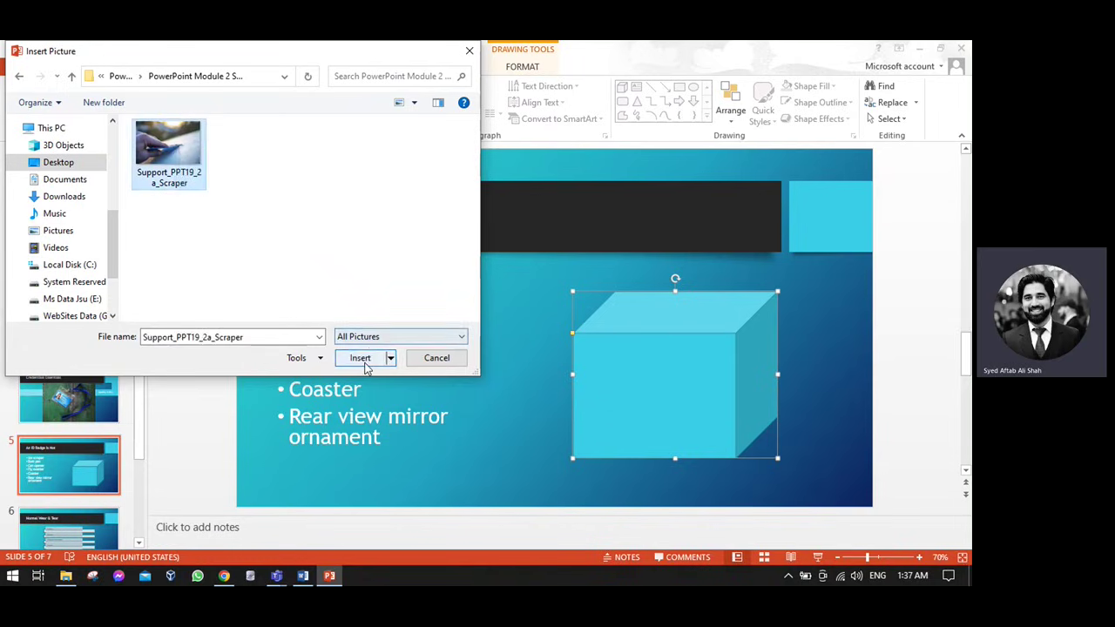
pyautogui.click(360, 358)
pyautogui.click(810, 347)
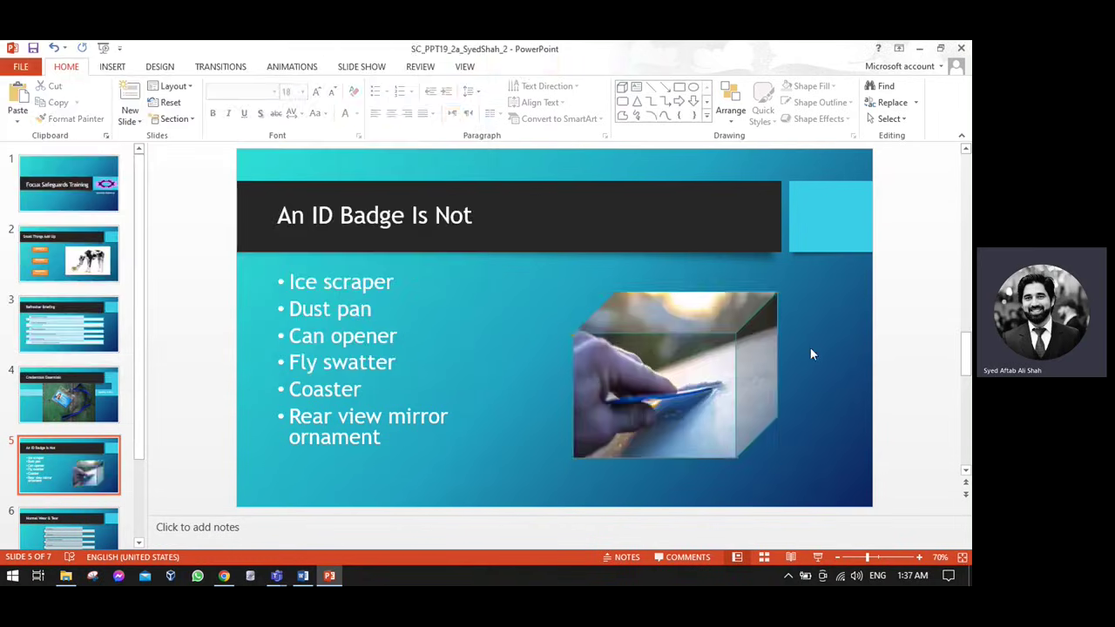
pyautogui.hotkey('ctrl', 's')
pyautogui.hotkey('alt', 'Tab')
# Read step 7 and Figure 6 for the cube's position, then select the slide 5 cube.
pyautogui.scroll(-3, 279, 386)
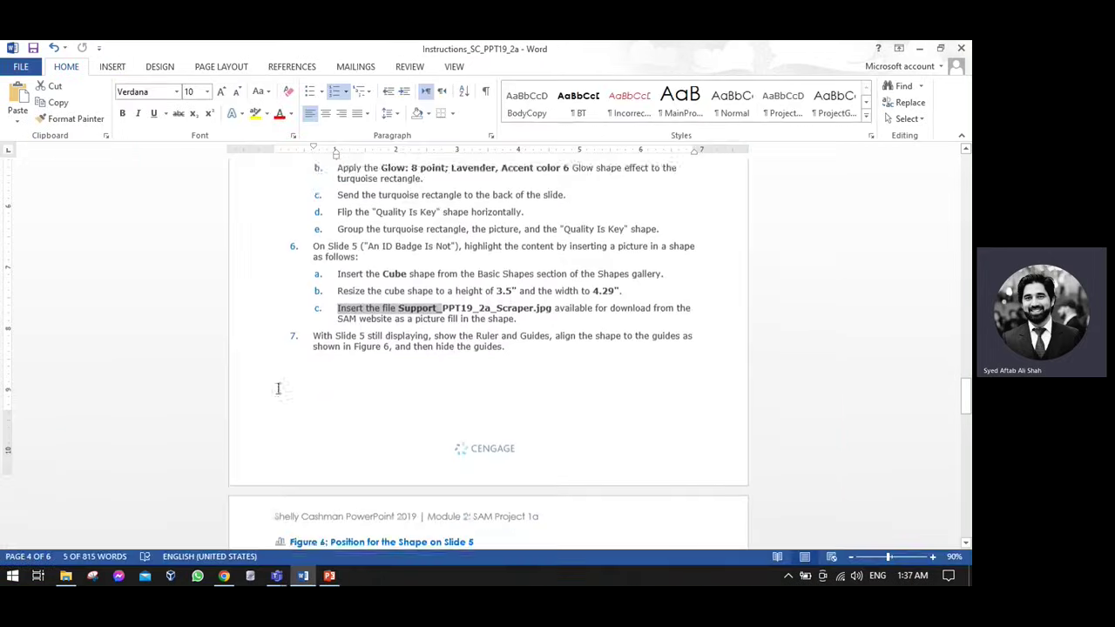
pyautogui.moveTo(315, 323); pyautogui.dragTo(695, 324)
pyautogui.scroll(-1, 456, 357)
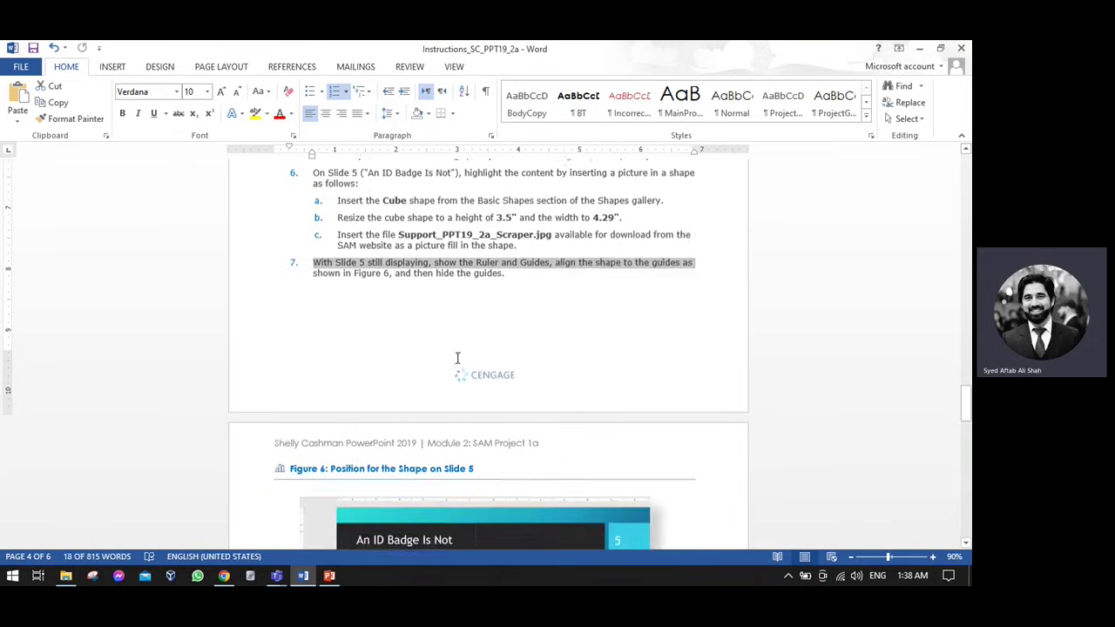
pyautogui.scroll(-6, 454, 363)
pyautogui.keyDown('ctrl'); pyautogui.scroll(11, 571, 301); pyautogui.keyUp('ctrl')
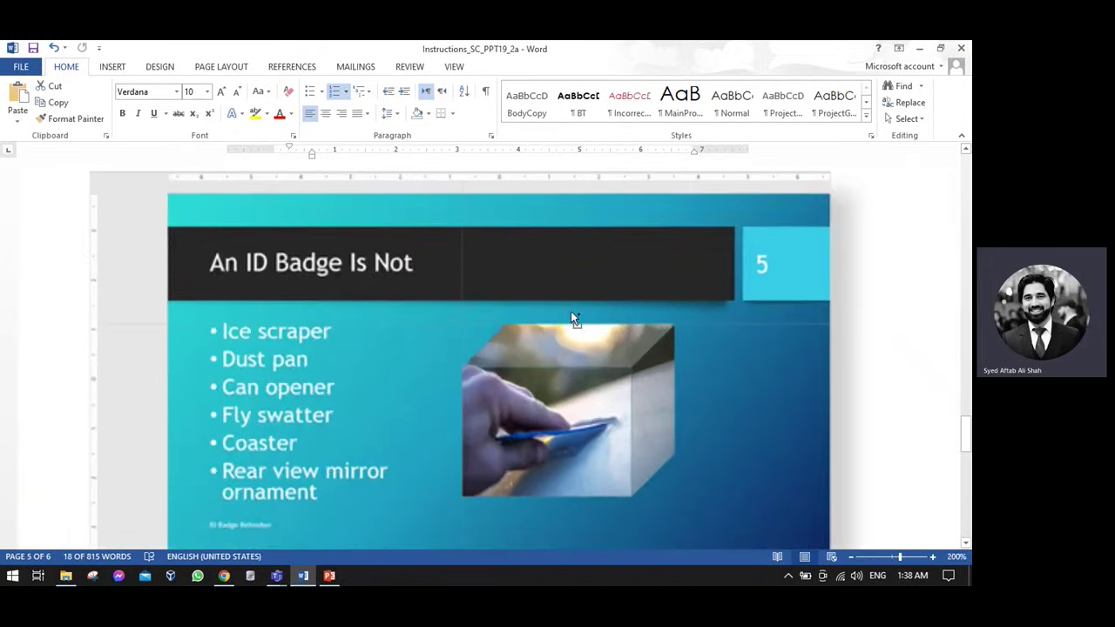
pyautogui.scroll(-2, 451, 306)
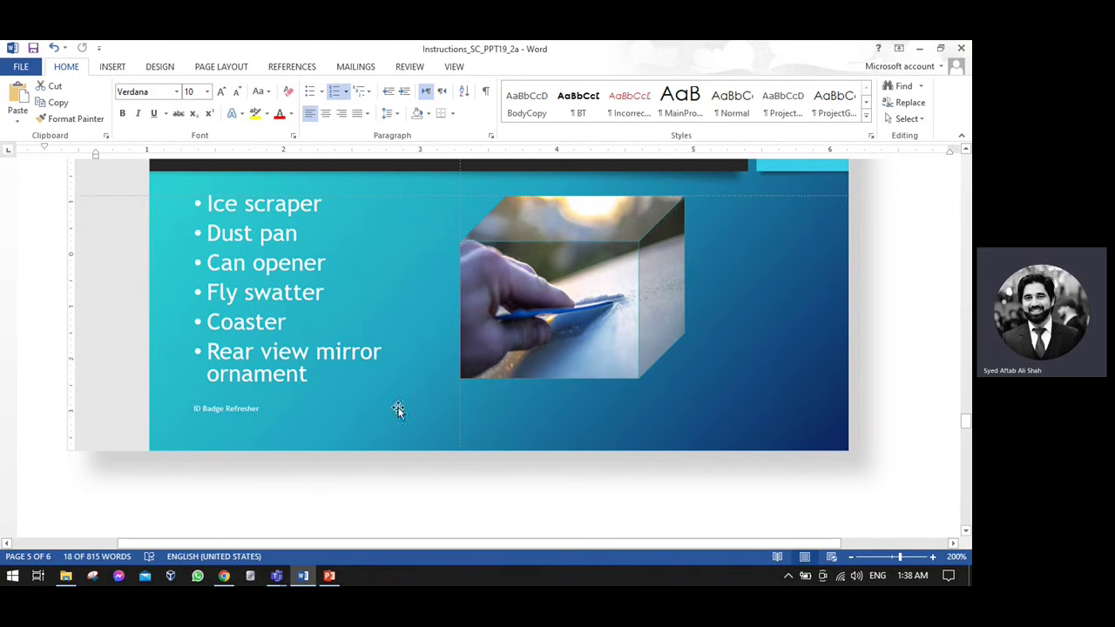
pyautogui.hotkey('alt', 'Tab')
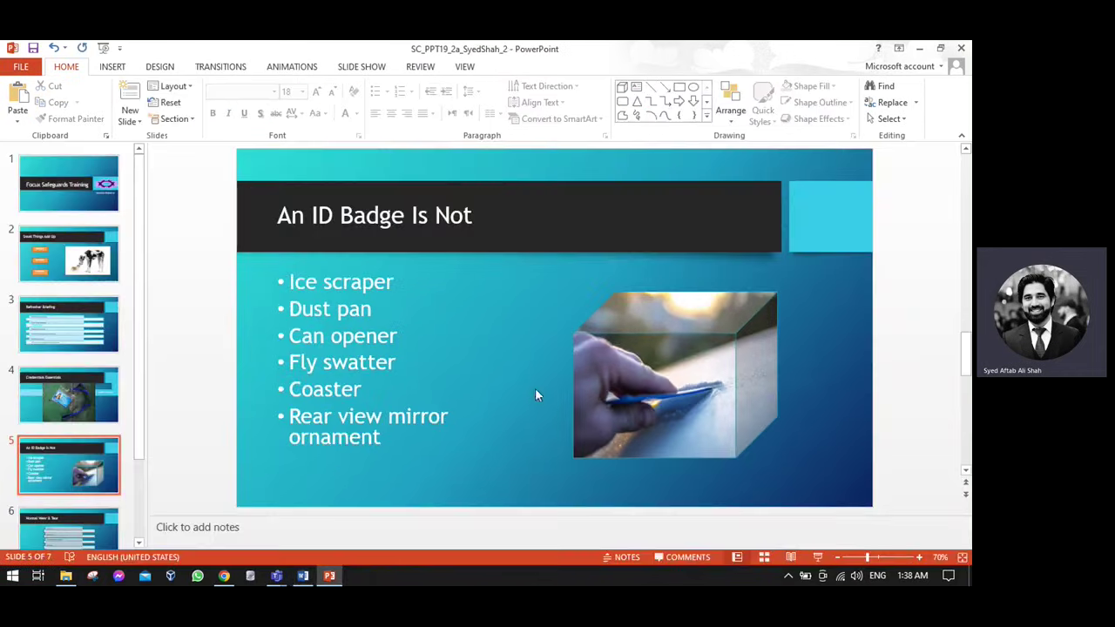
pyautogui.click(675, 344)
# Move the cube picture left and up to match Figure 6, then save.
pyautogui.moveTo(675, 344); pyautogui.dragTo(629, 324)
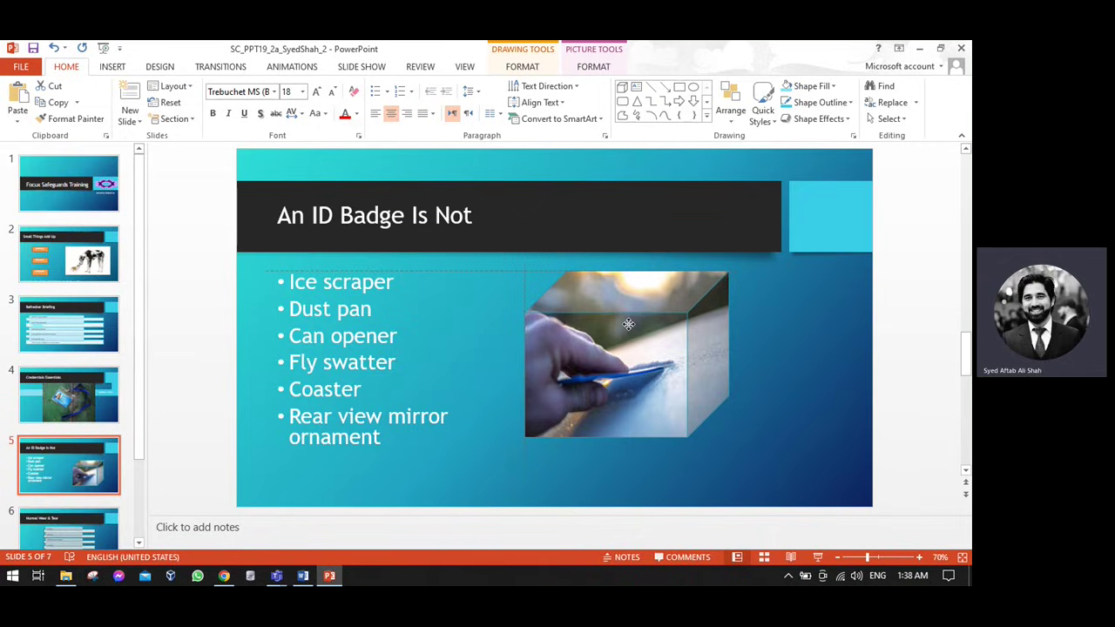
pyautogui.moveTo(628, 324); pyautogui.dragTo(628, 324)
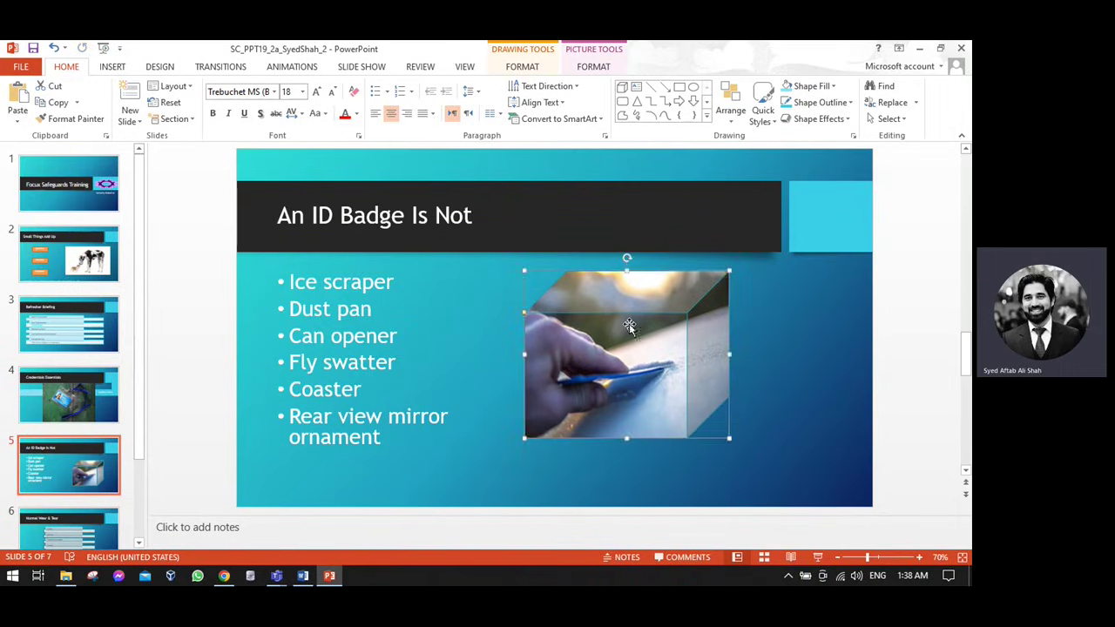
pyautogui.click(796, 352)
pyautogui.hotkey('ctrl', 's')
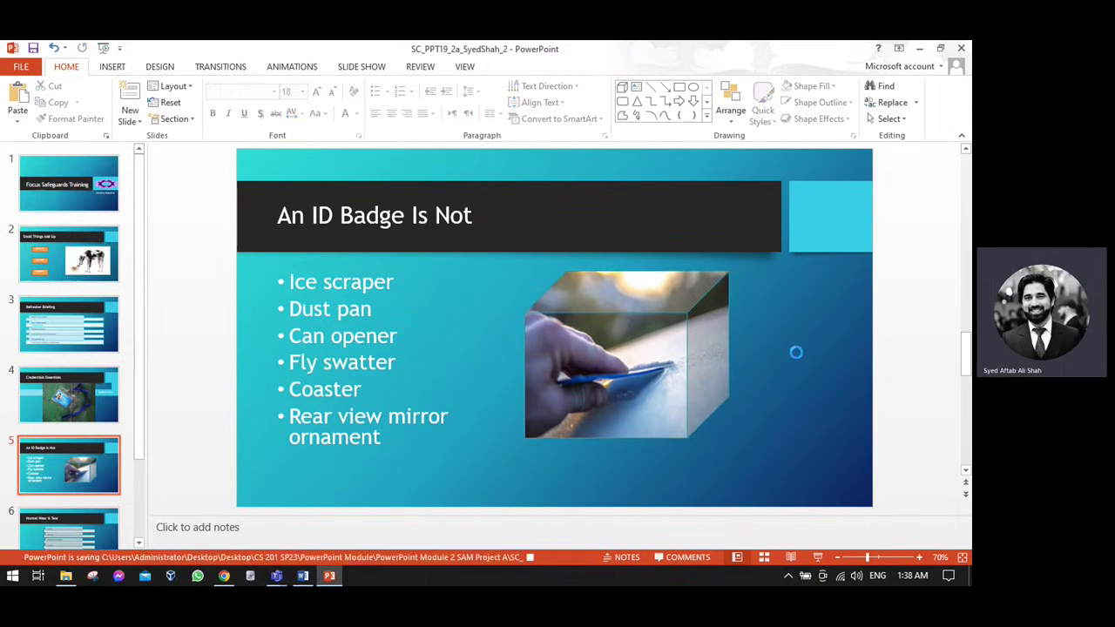
# Review steps 8–10 in Word on deleting slide 7 and adding footers.
pyautogui.hotkey('alt', 'Tab')
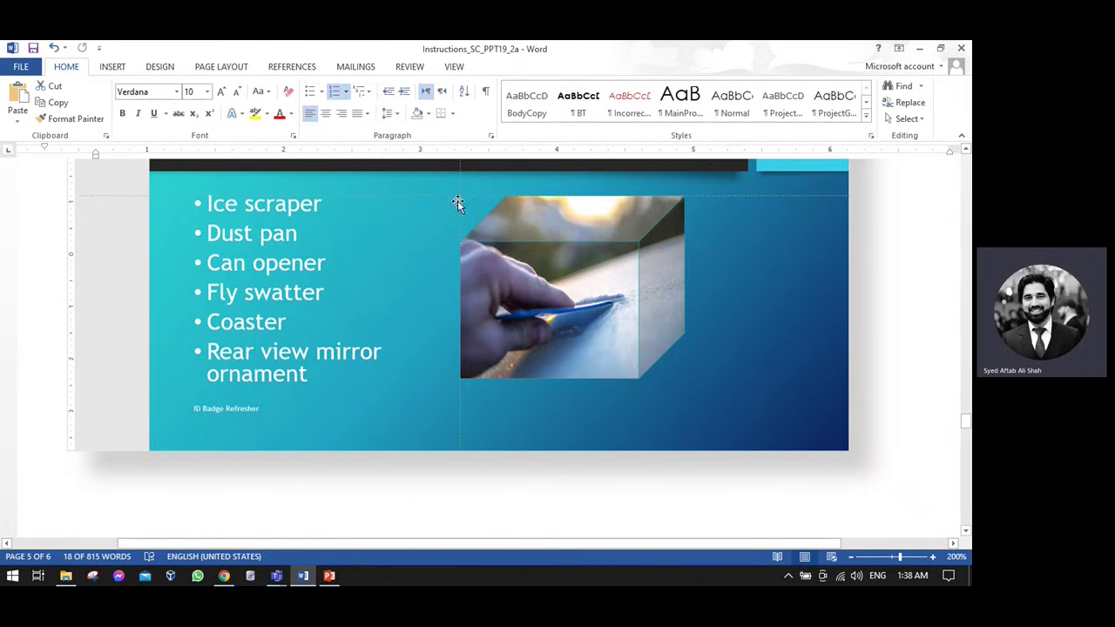
pyautogui.keyDown('ctrl'); pyautogui.scroll(3, 463, 379); pyautogui.keyUp('ctrl')
pyautogui.keyDown('ctrl'); pyautogui.scroll(-13, 464, 379); pyautogui.keyUp('ctrl')
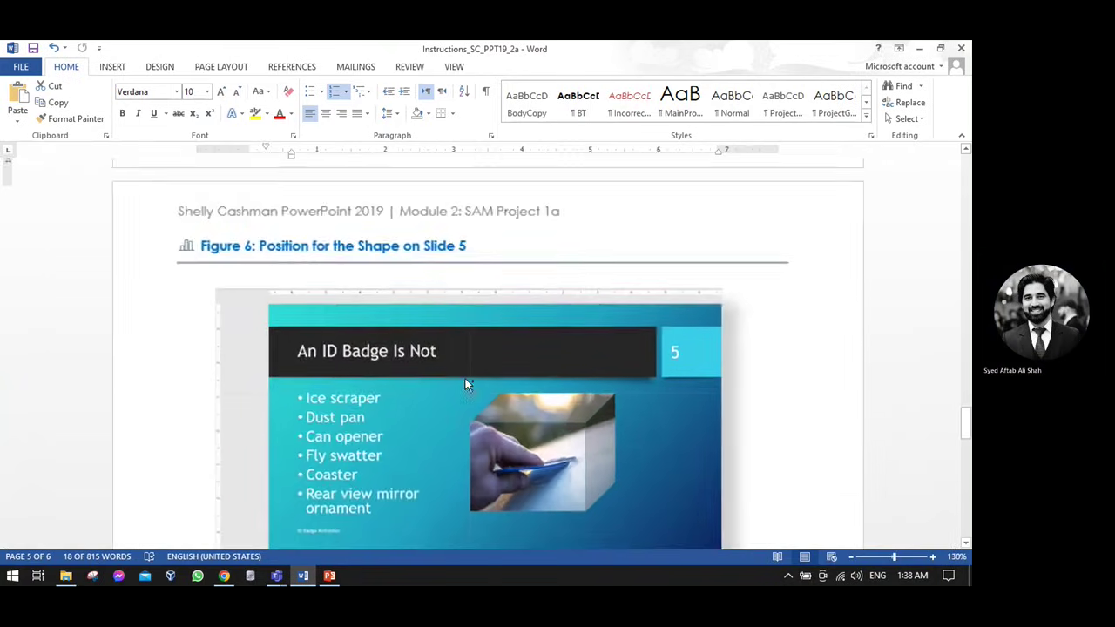
pyautogui.keyDown('ctrl'); pyautogui.scroll(3, 463, 375); pyautogui.keyUp('ctrl')
pyautogui.scroll(-6, 459, 364)
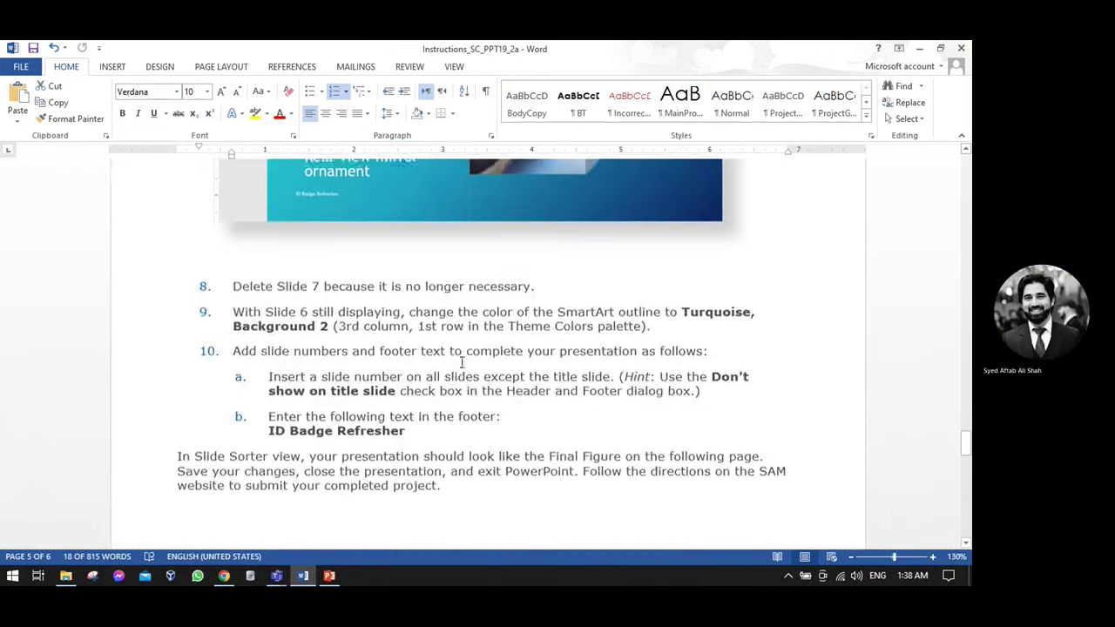
pyautogui.scroll(15, 457, 370)
pyautogui.scroll(1, 456, 373)
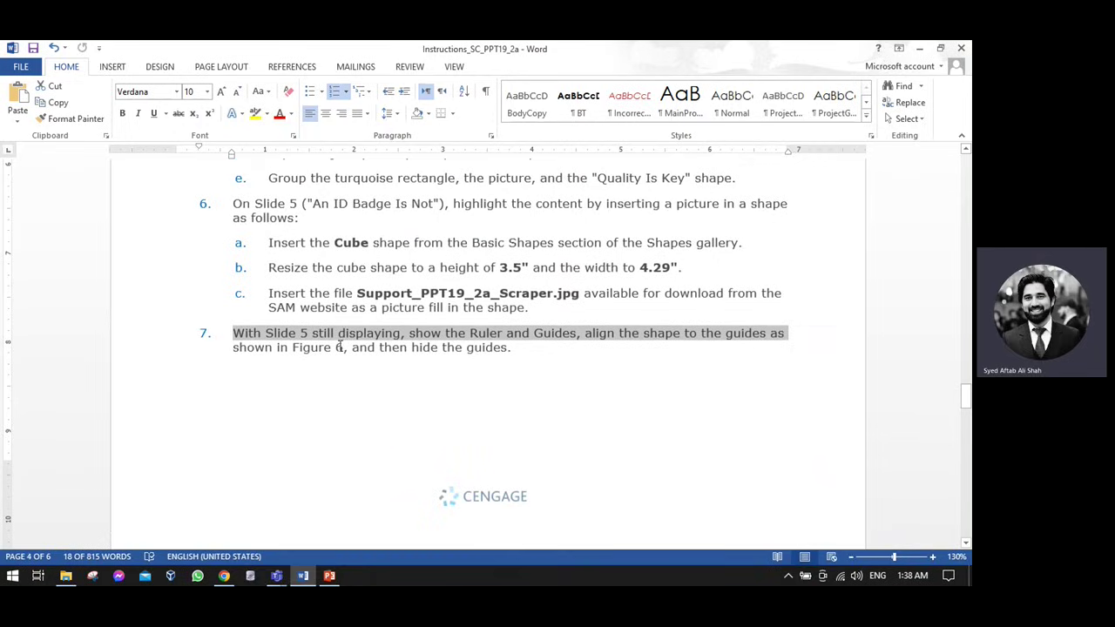
pyautogui.scroll(-6, 327, 348)
pyautogui.scroll(3, 329, 349)
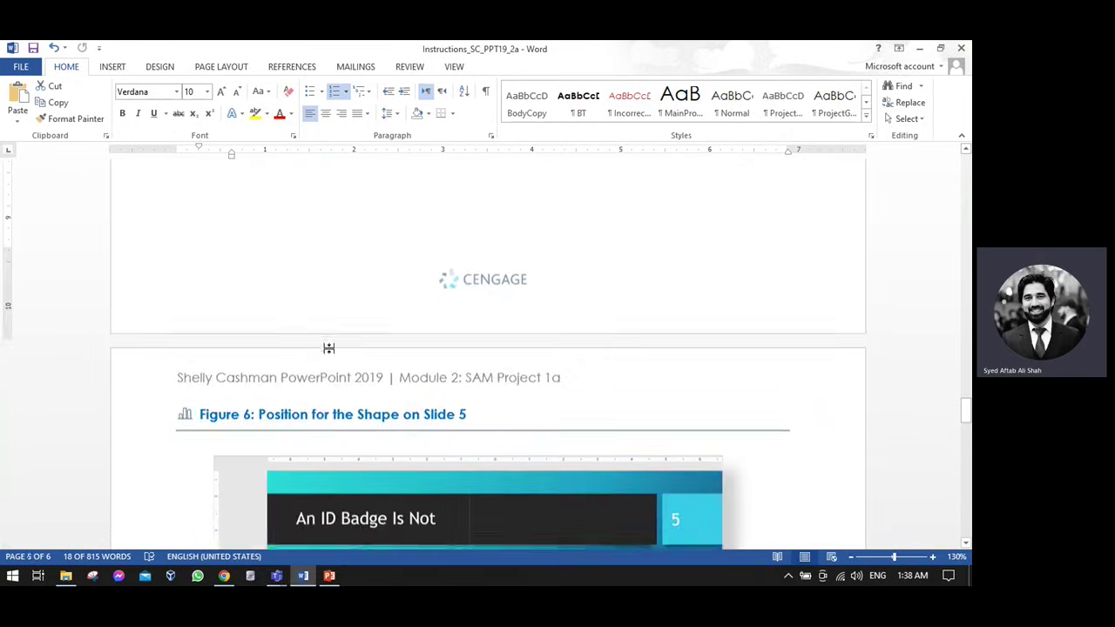
pyautogui.scroll(3, 329, 348)
pyautogui.scroll(-10, 330, 348)
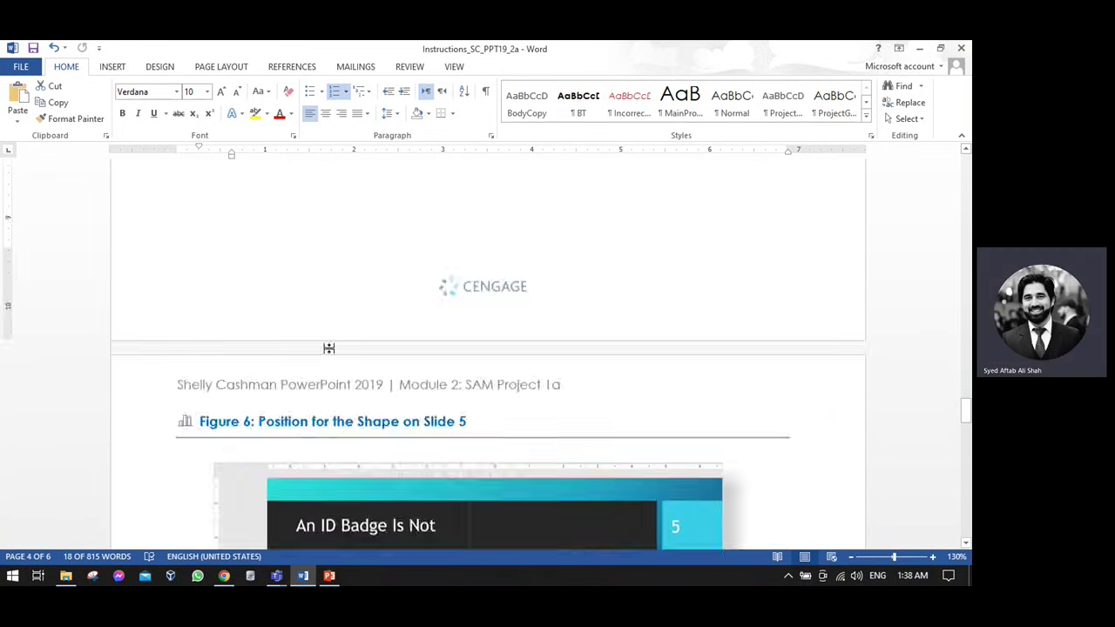
pyautogui.scroll(-1, 329, 349)
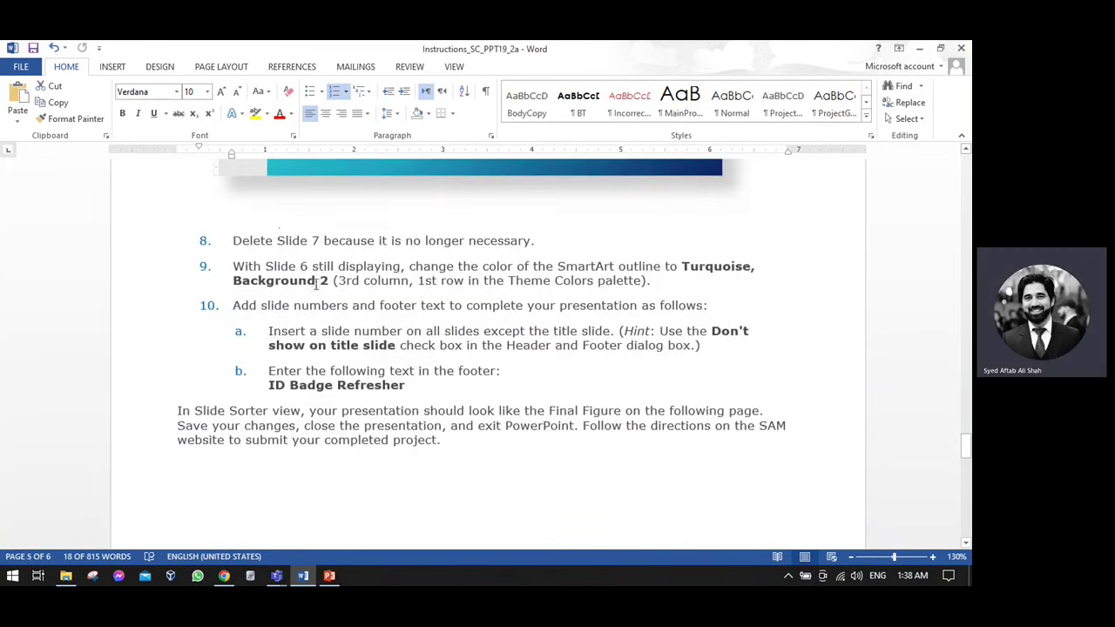
pyautogui.keyDown('ctrl'); pyautogui.scroll(-2, 318, 287); pyautogui.keyUp('ctrl')
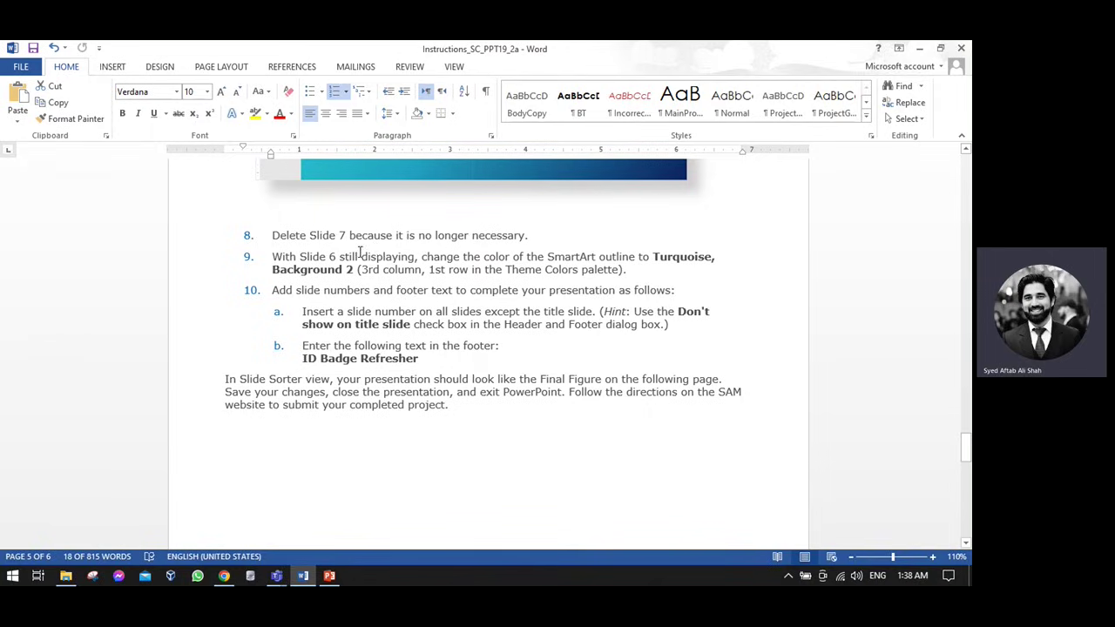
# Delete slide 7, The Cost of Economy Badges, save, and read step 9 in Word.
pyautogui.hotkey('alt', 'Tab')
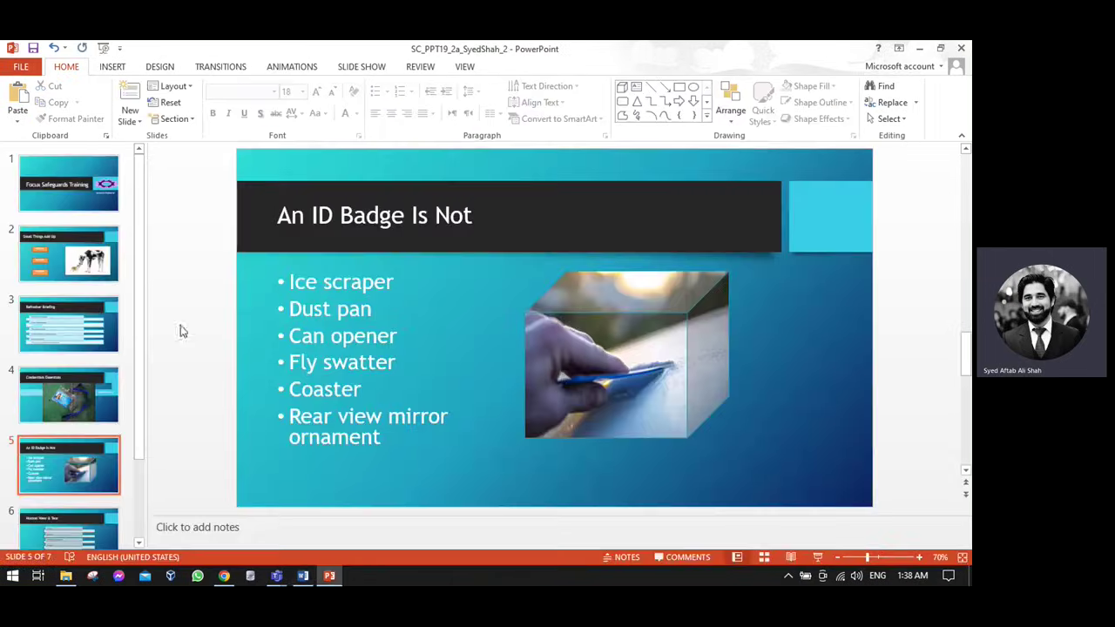
pyautogui.scroll(-1, 91, 464)
pyautogui.scroll(-1, 91, 464)
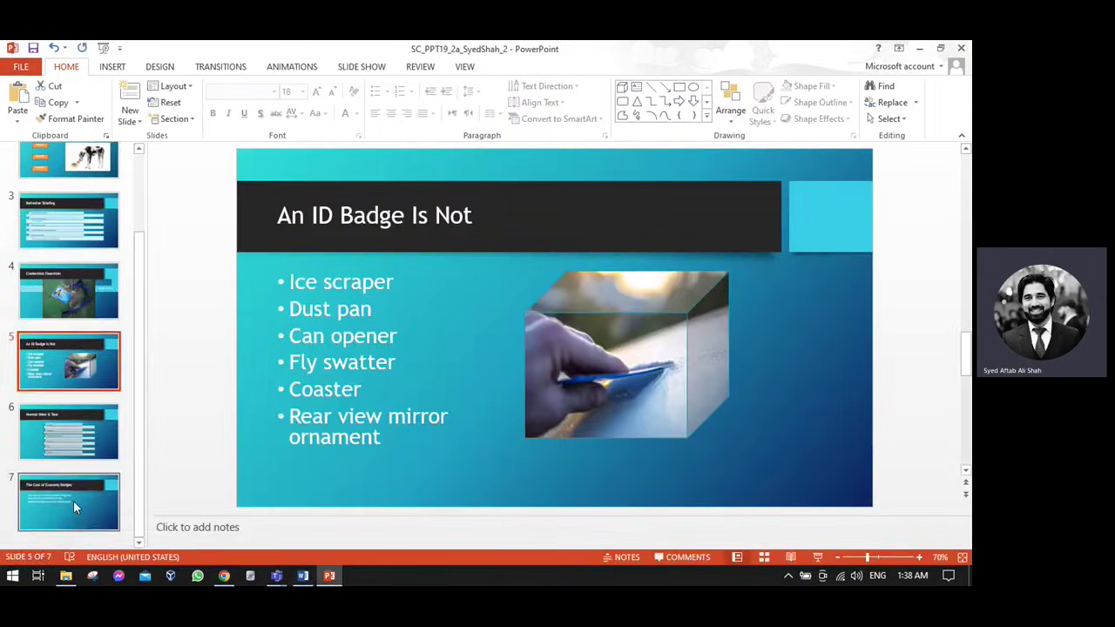
pyautogui.rightClick(74, 500)
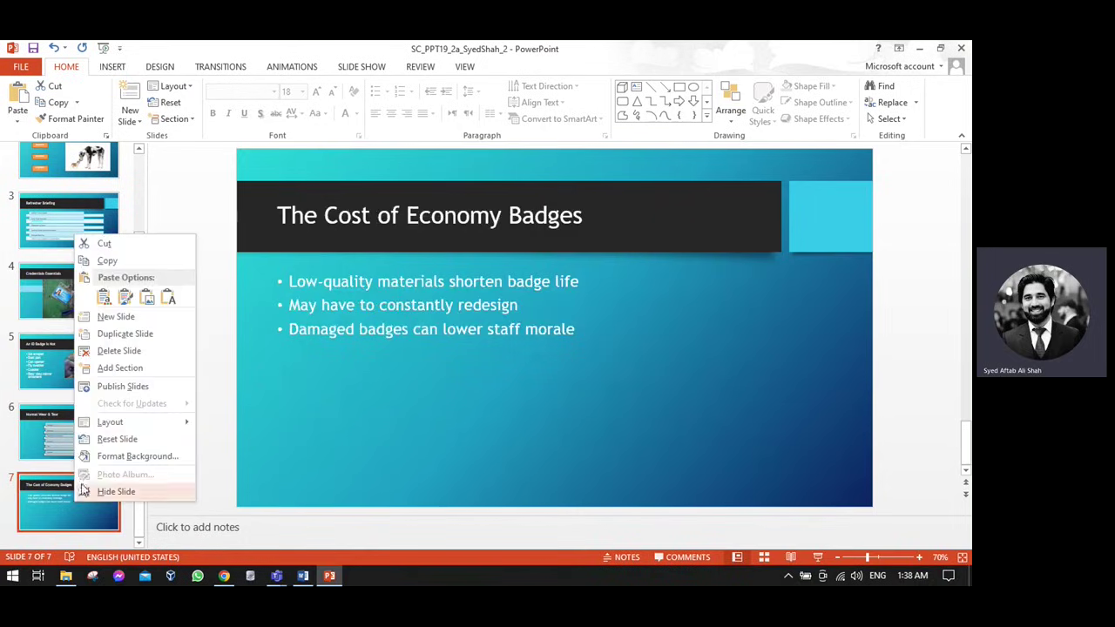
pyautogui.click(113, 351)
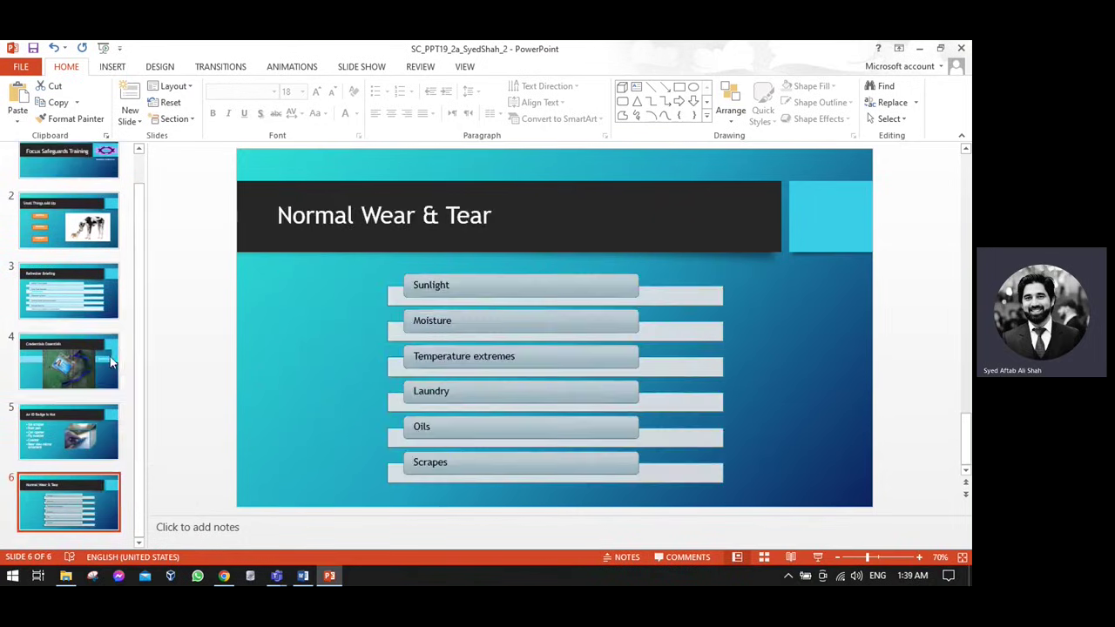
pyautogui.hotkey('ctrl', 's')
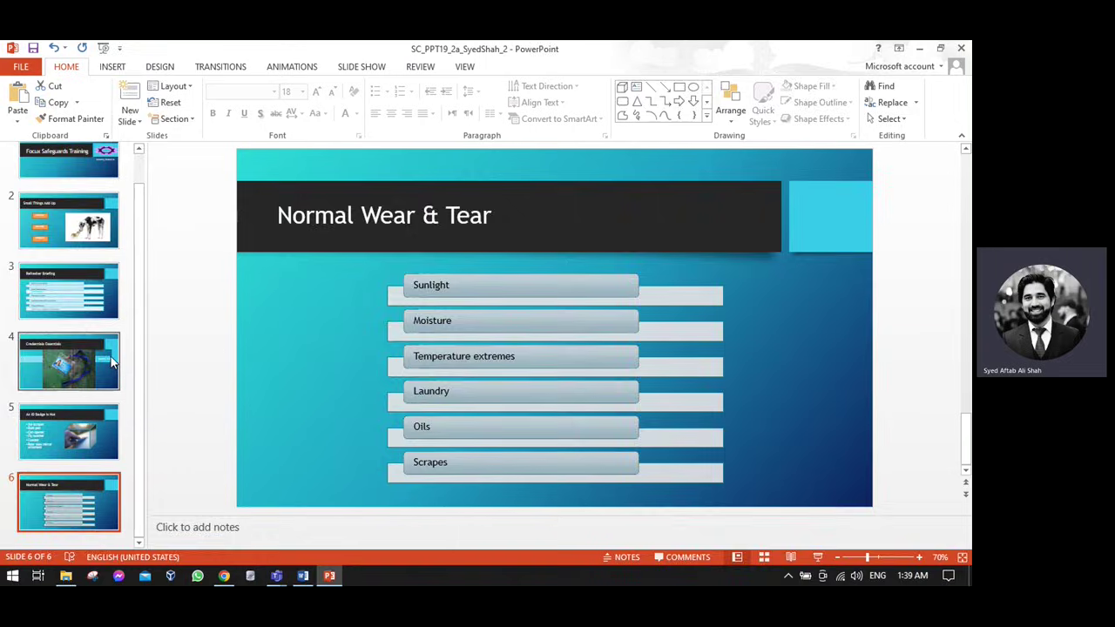
pyautogui.hotkey('alt', 'Tab')
pyautogui.moveTo(273, 257); pyautogui.dragTo(712, 259)
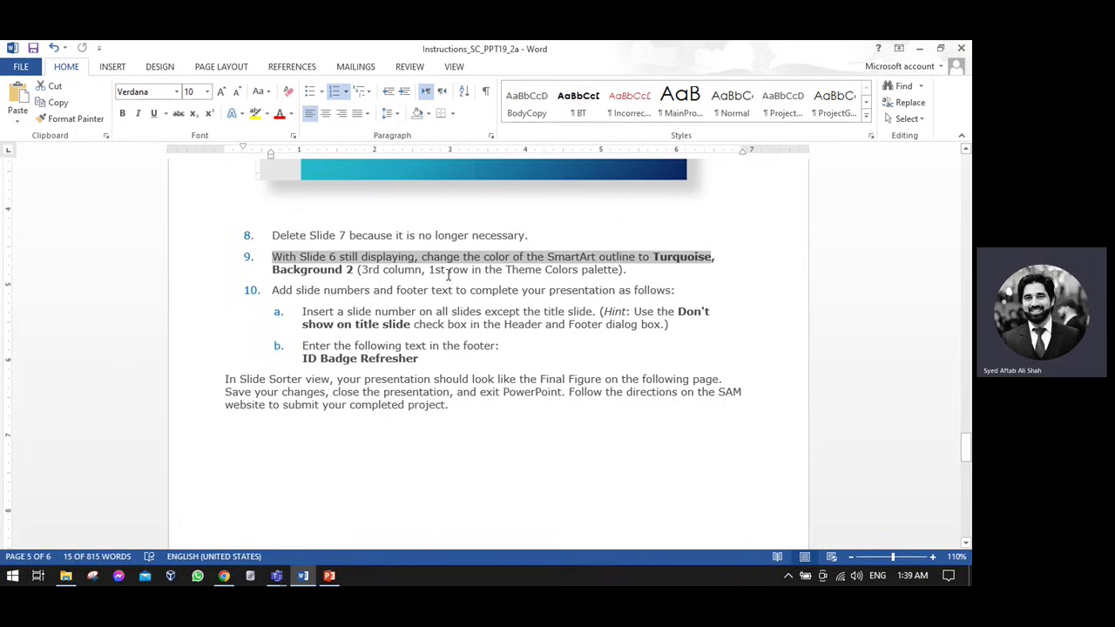
# Outline the slide 6 SmartArt in Turquoise, Background 2, then read step 10 in Word.
pyautogui.hotkey('alt', 'Tab')
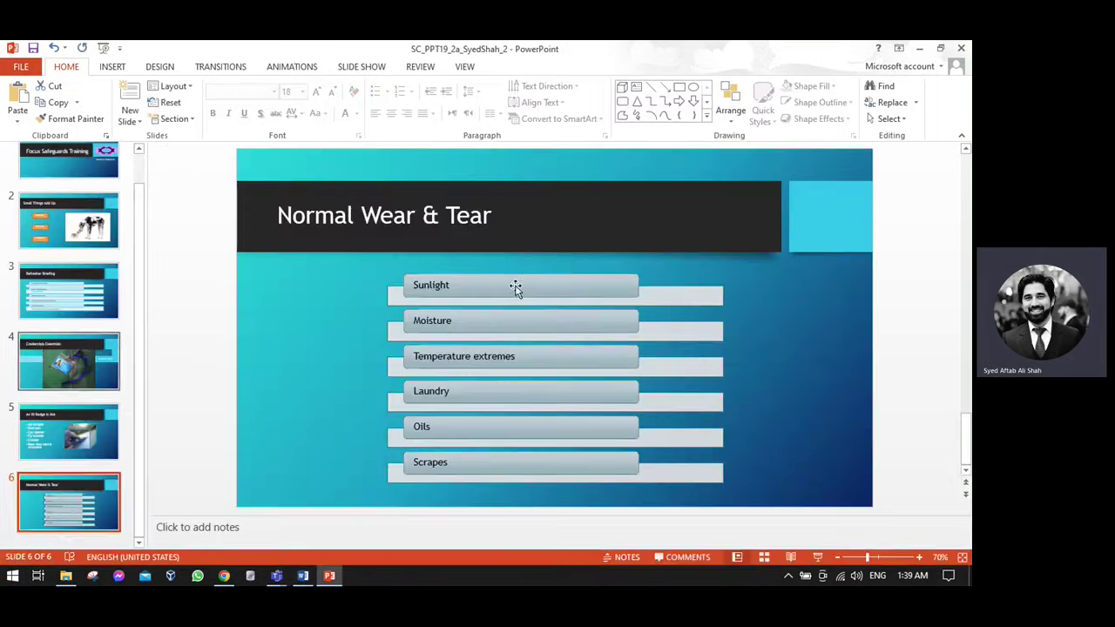
pyautogui.click(412, 295)
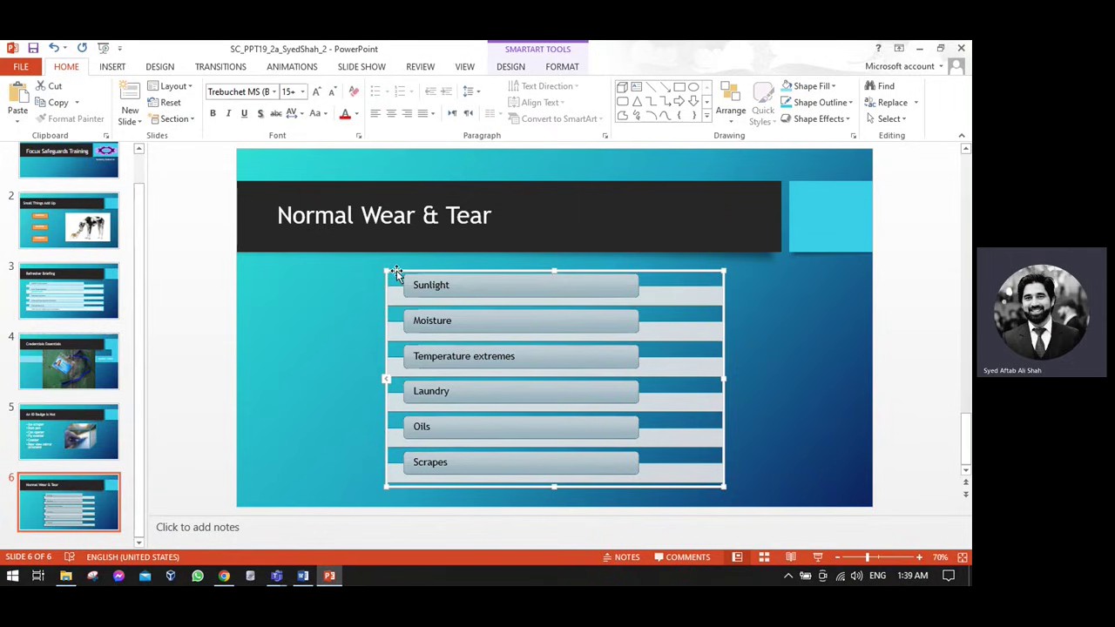
pyautogui.click(562, 67)
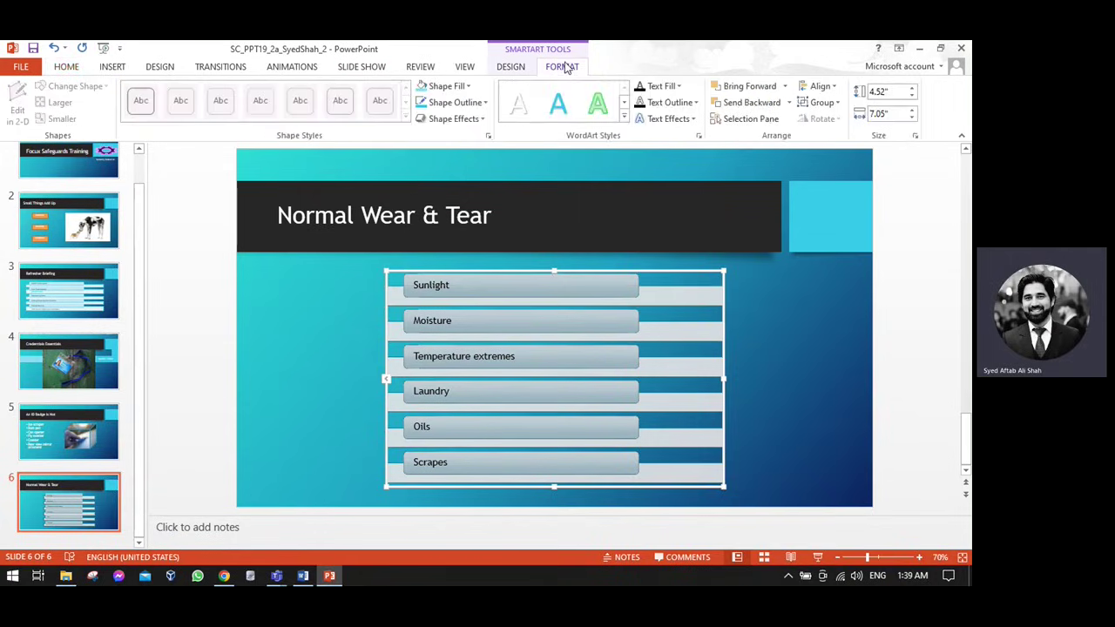
pyautogui.click(486, 103)
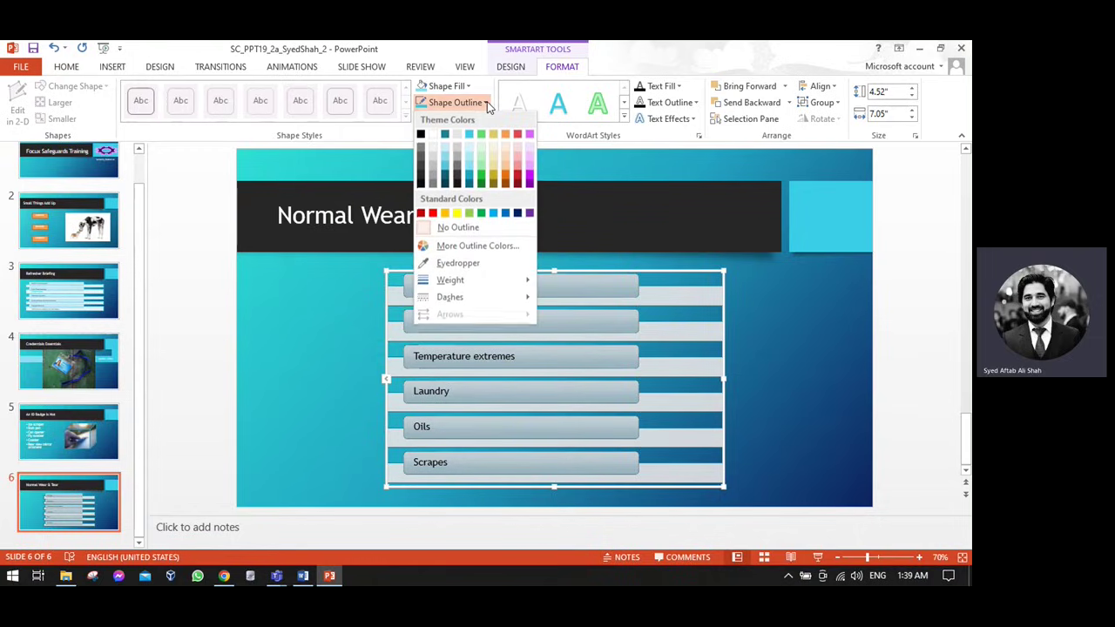
pyautogui.click(446, 136)
pyautogui.click(795, 340)
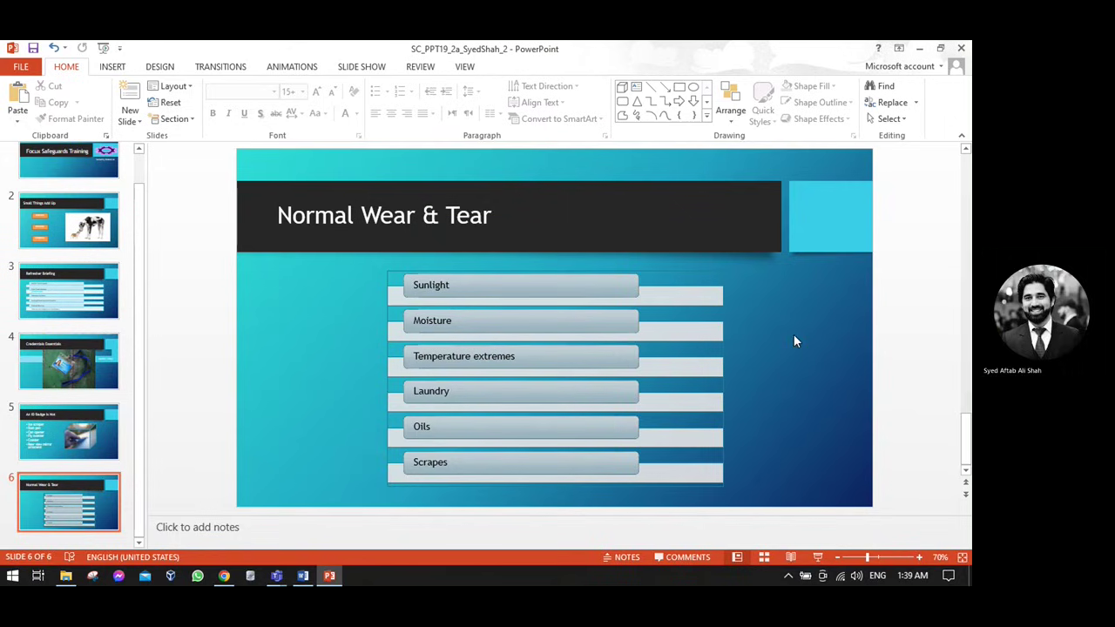
pyautogui.hotkey('alt', 'Tab')
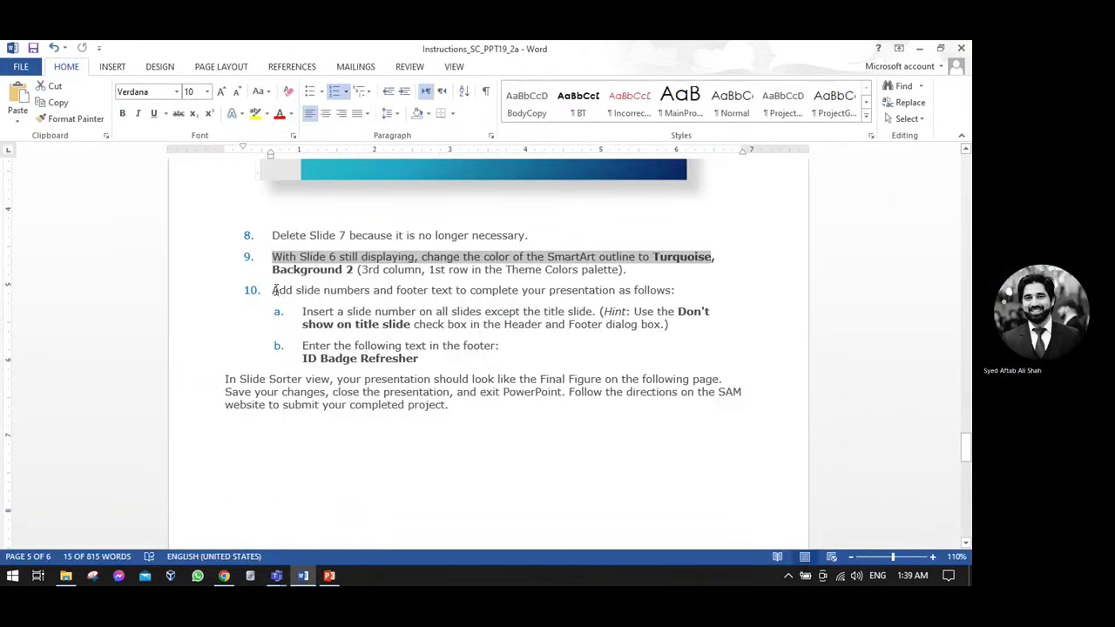
pyautogui.moveTo(272, 290); pyautogui.dragTo(675, 291)
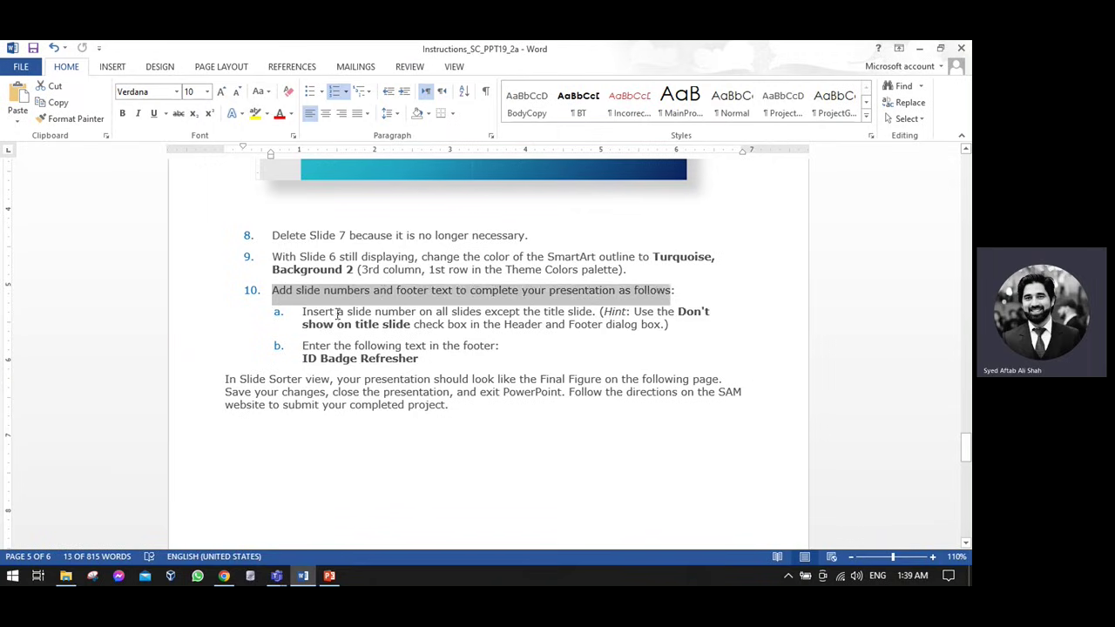
# Read step 10's footer rules and copy the footer text 'ID Badge Refresher'.
pyautogui.moveTo(436, 314); pyautogui.dragTo(594, 314)
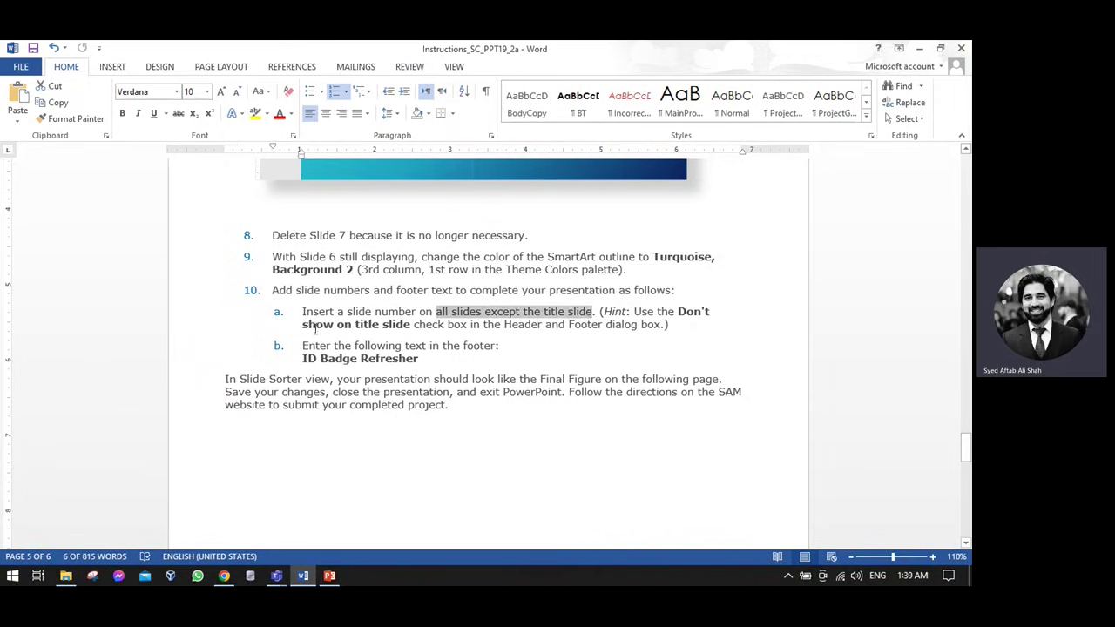
pyautogui.moveTo(303, 326); pyautogui.dragTo(411, 326)
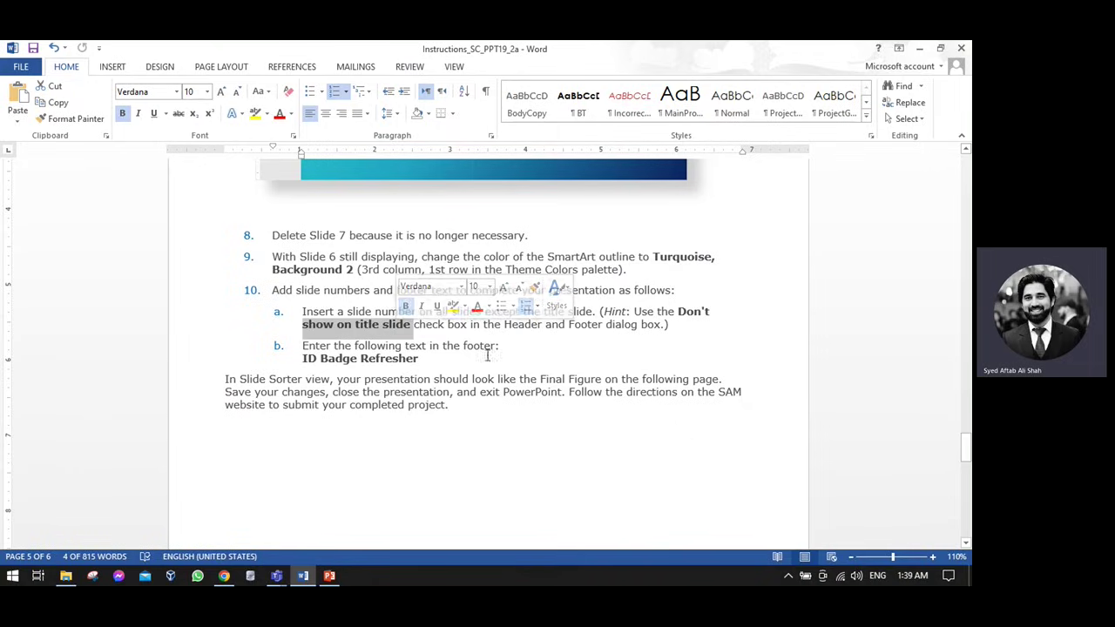
pyautogui.moveTo(303, 359); pyautogui.dragTo(426, 362)
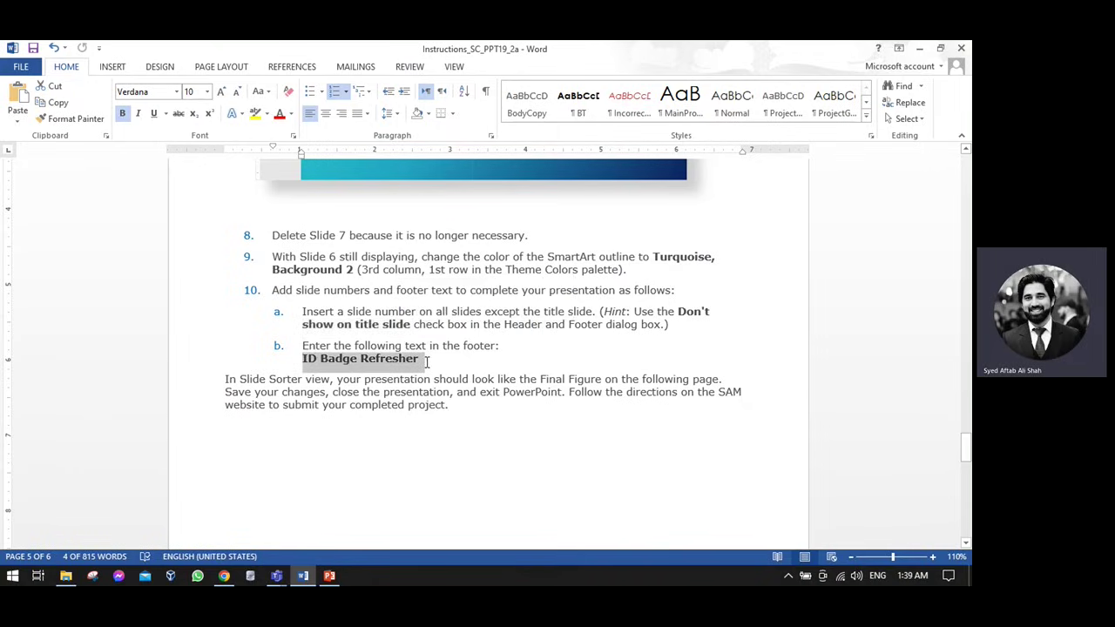
pyautogui.hotkey('ctrl', 'b')
pyautogui.hotkey('ctrl', 'b')
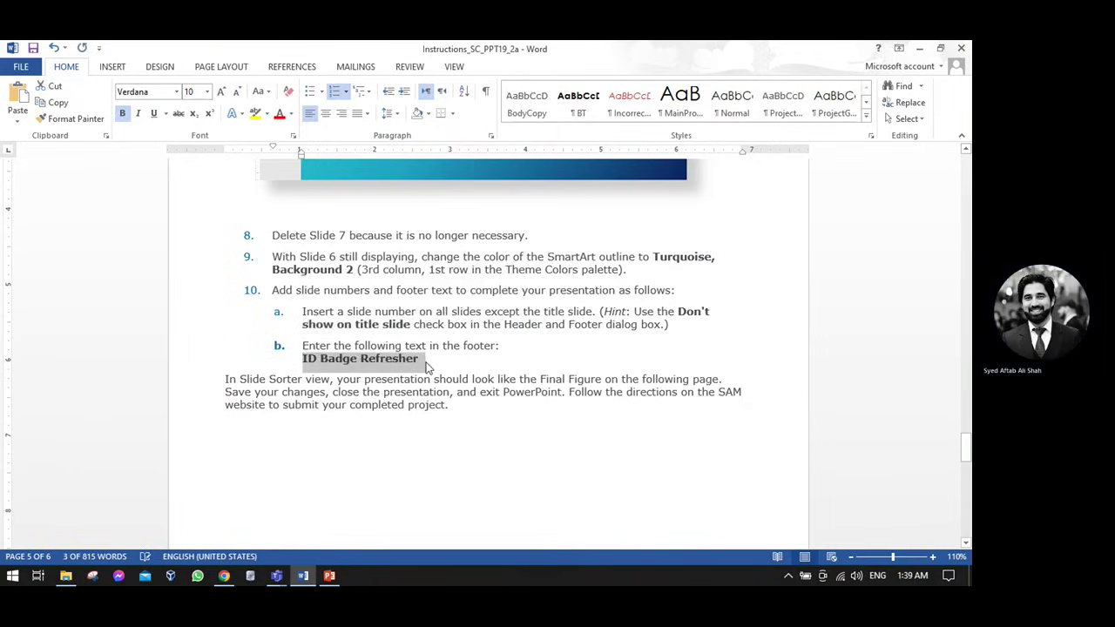
pyautogui.hotkey('alt', 'Tab')
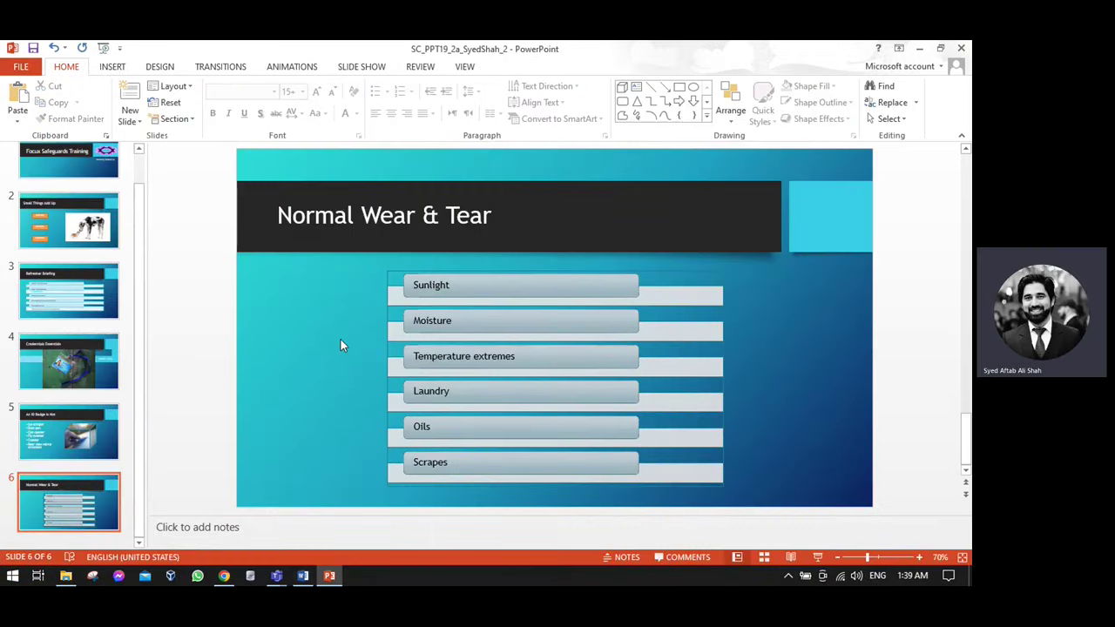
# Add slide numbers and the footer 'ID Badge Refresher' to all slides except the title, then save.
pyautogui.click(115, 66)
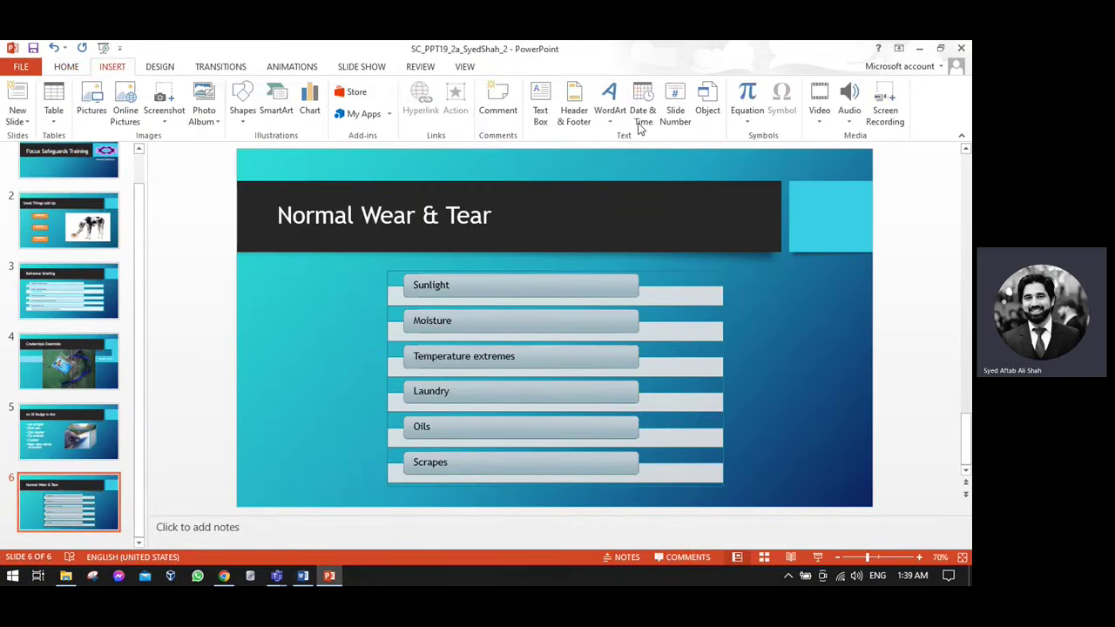
pyautogui.click(575, 116)
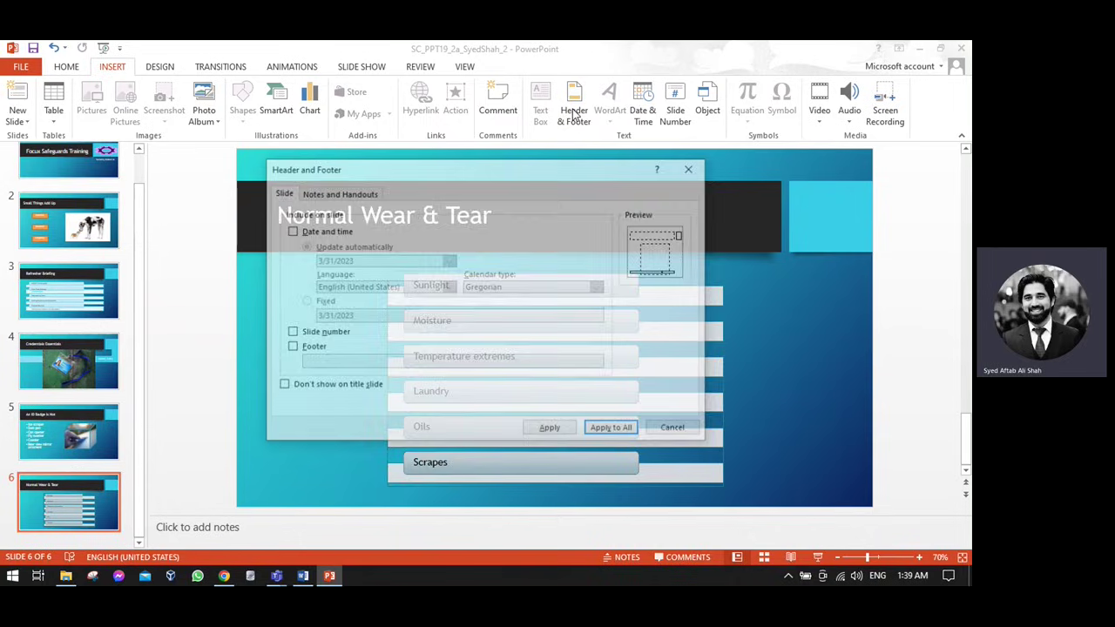
pyautogui.click(290, 334)
pyautogui.click(292, 350)
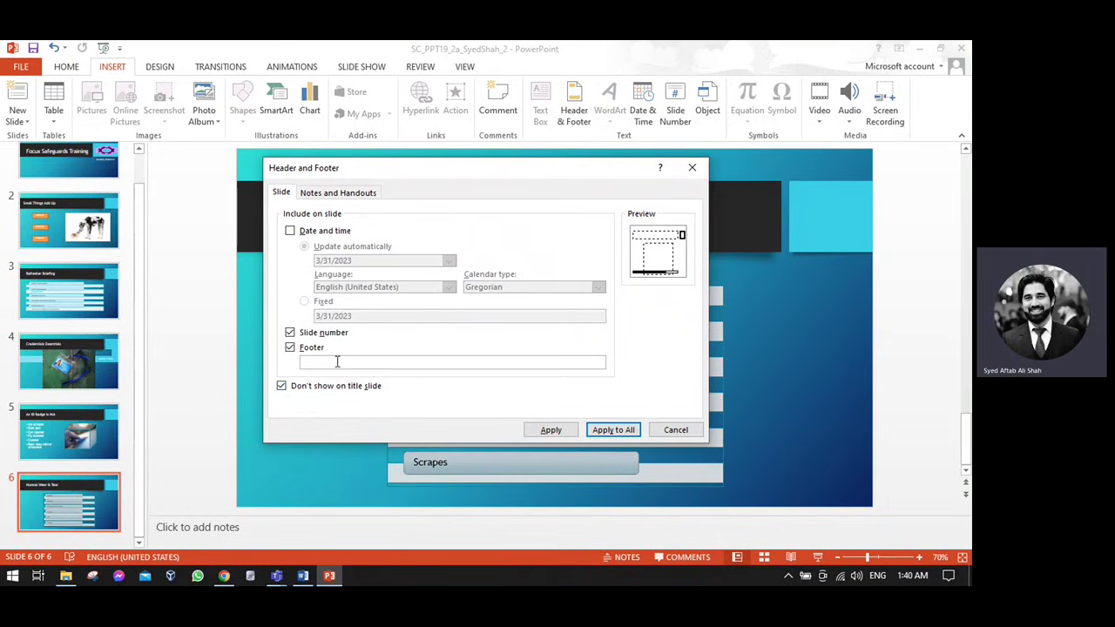
pyautogui.write('a.\tID Badge Refresher')
pyautogui.click(335, 366)
pyautogui.press('BackSpace')
pyautogui.press('BackSpace')
pyautogui.press('BackSpace')
pyautogui.click(614, 431)
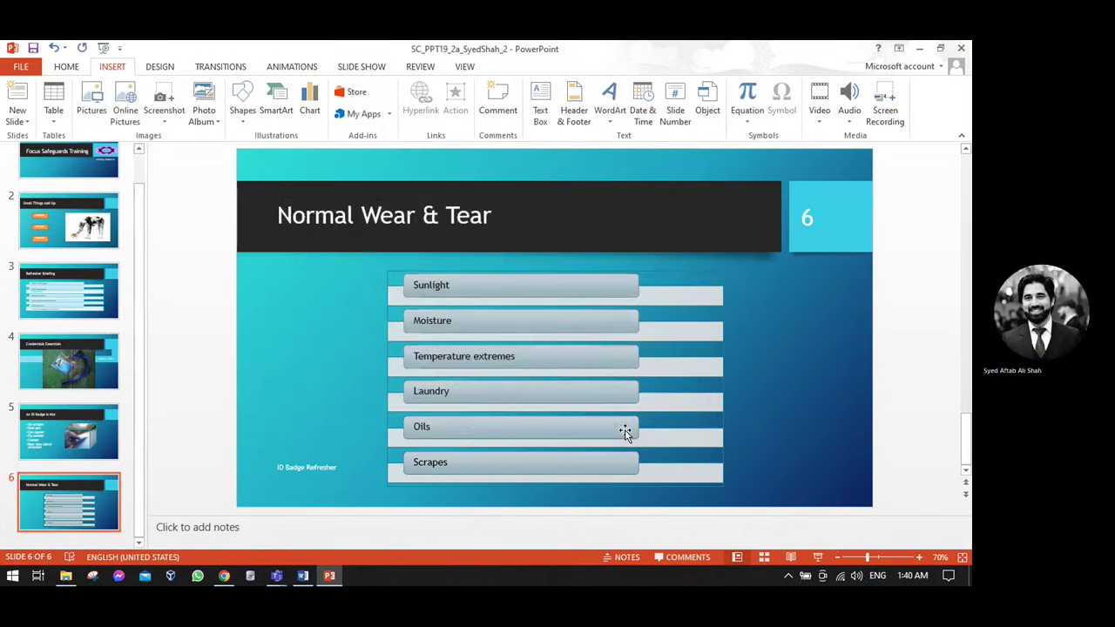
pyautogui.click(33, 47)
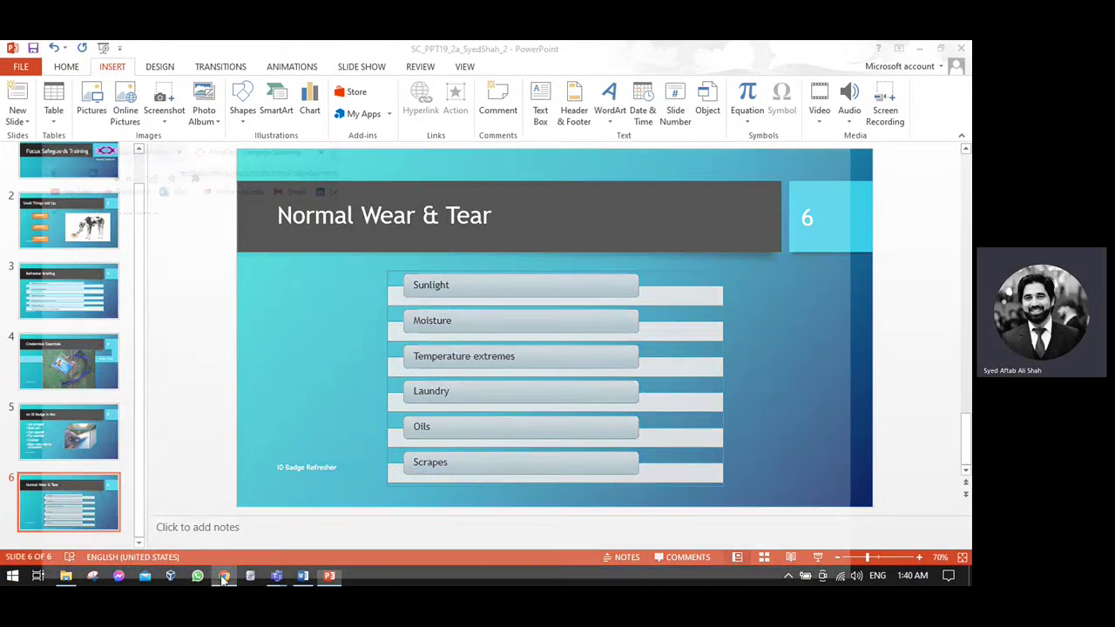
# Upload and submit the _2 presentation in MindTap, then save the Graded Summary Report download.
pyautogui.click(224, 576)
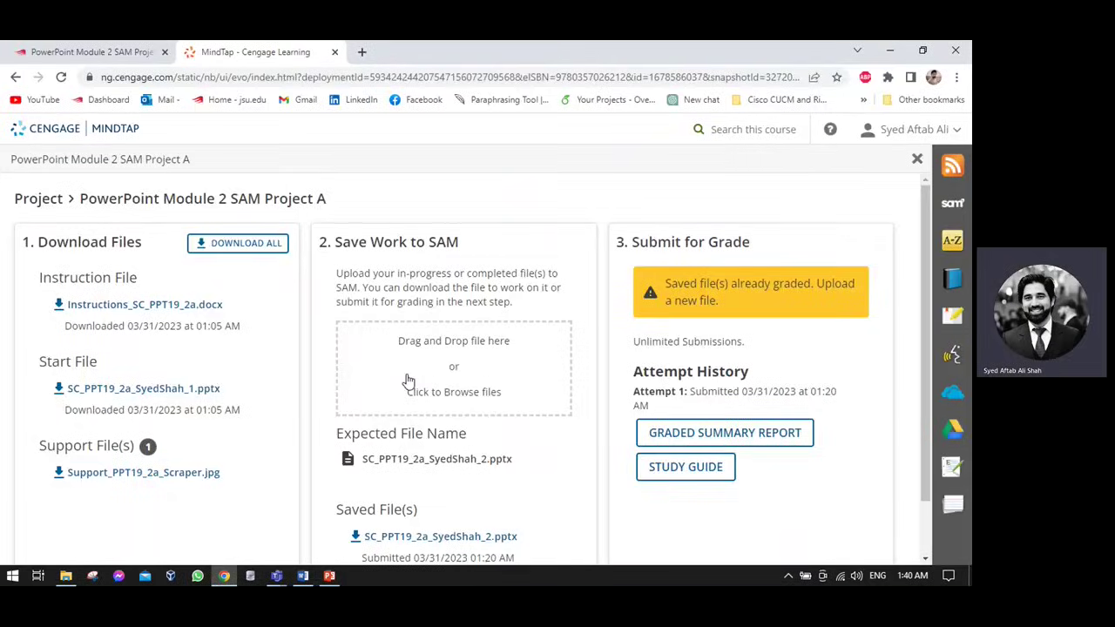
pyautogui.click(511, 293)
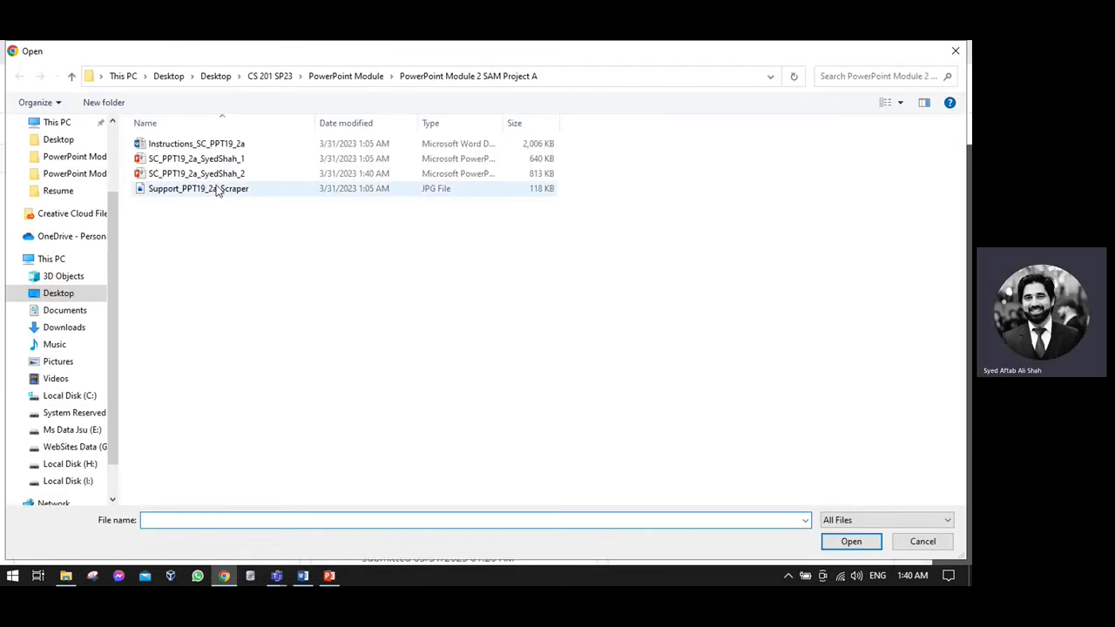
pyautogui.doubleClick(211, 175)
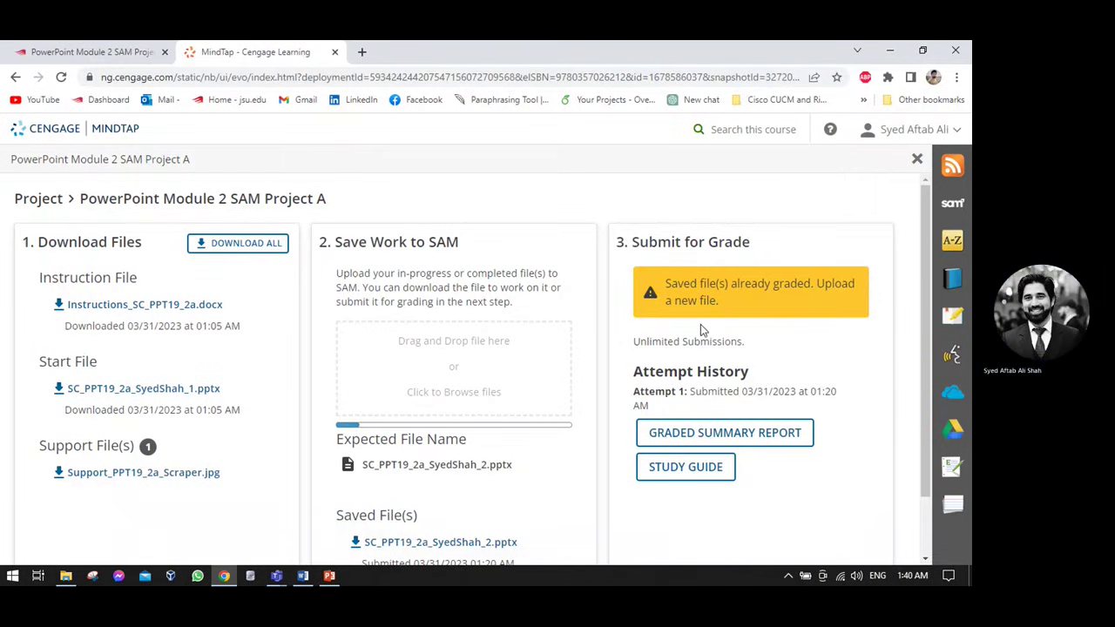
pyautogui.click(666, 286)
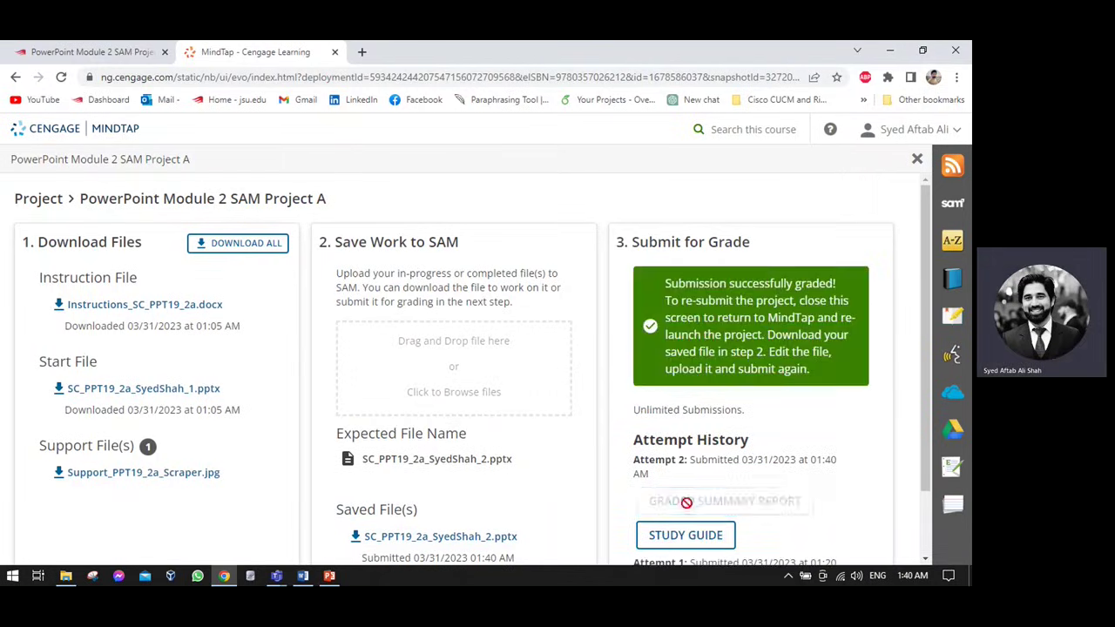
pyautogui.click(688, 502)
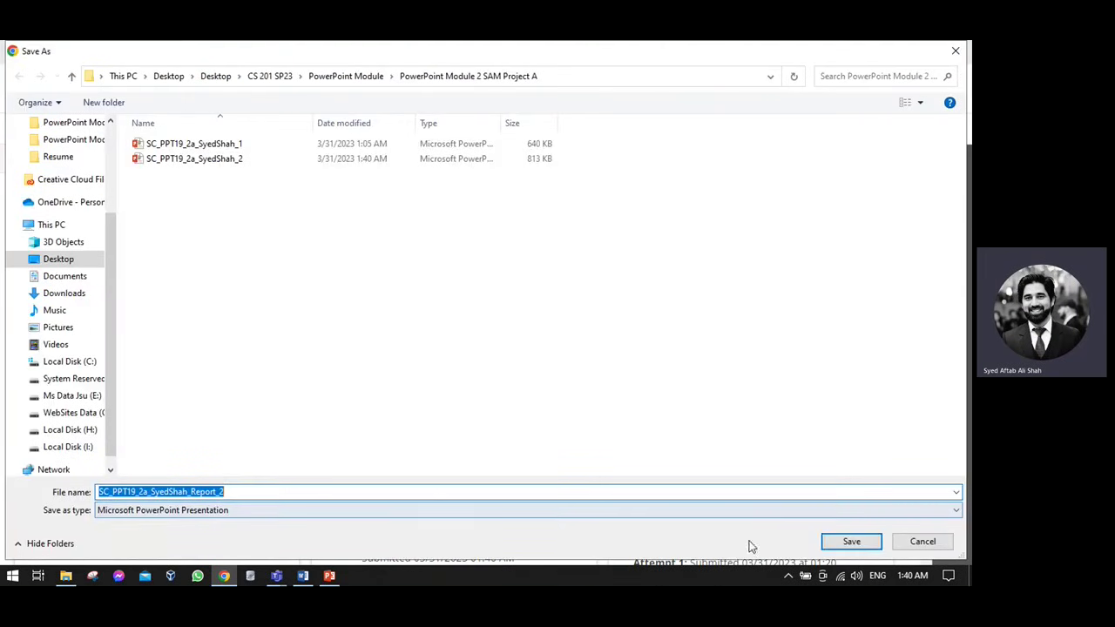
pyautogui.click(849, 542)
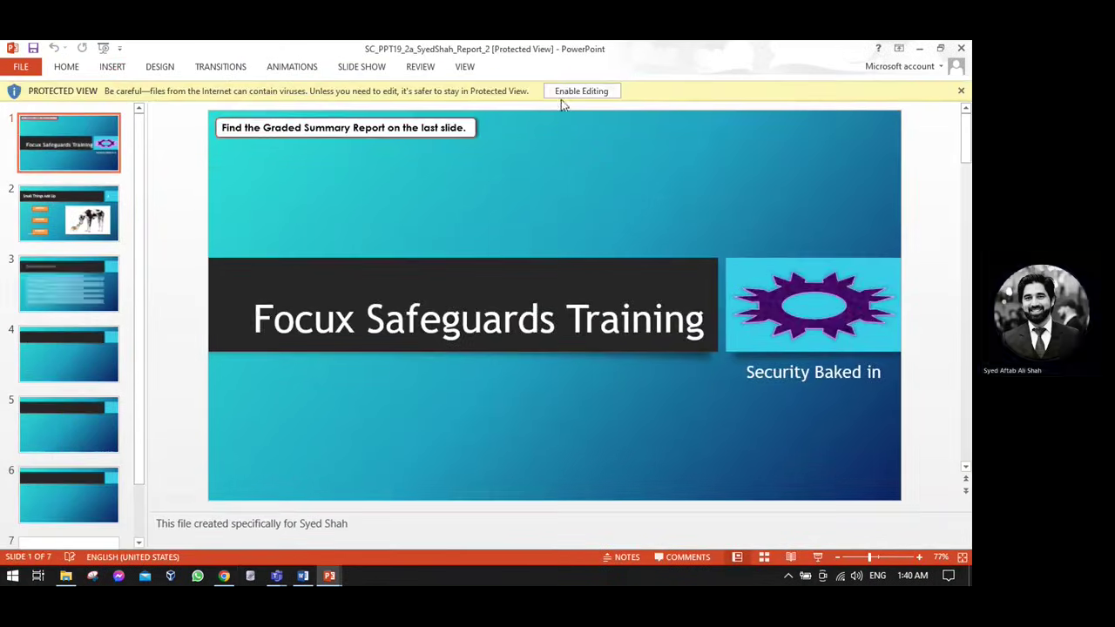
# Review the SAM report on slide 7 showing 100 out of 100, then minimise the report.
pyautogui.scroll(-2, 91, 237)
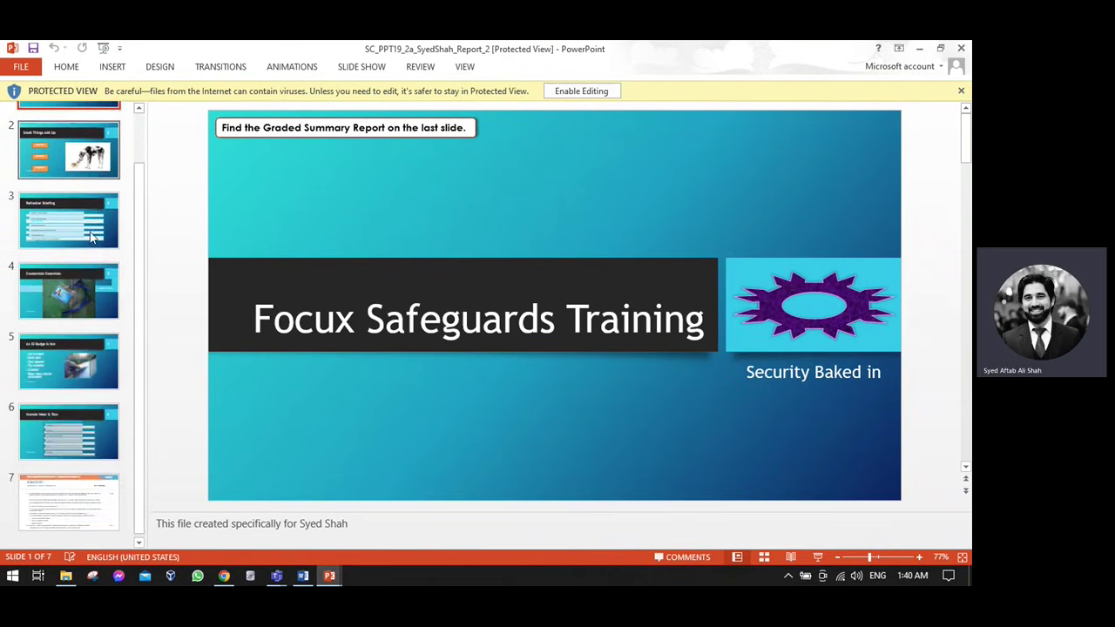
pyautogui.click(75, 491)
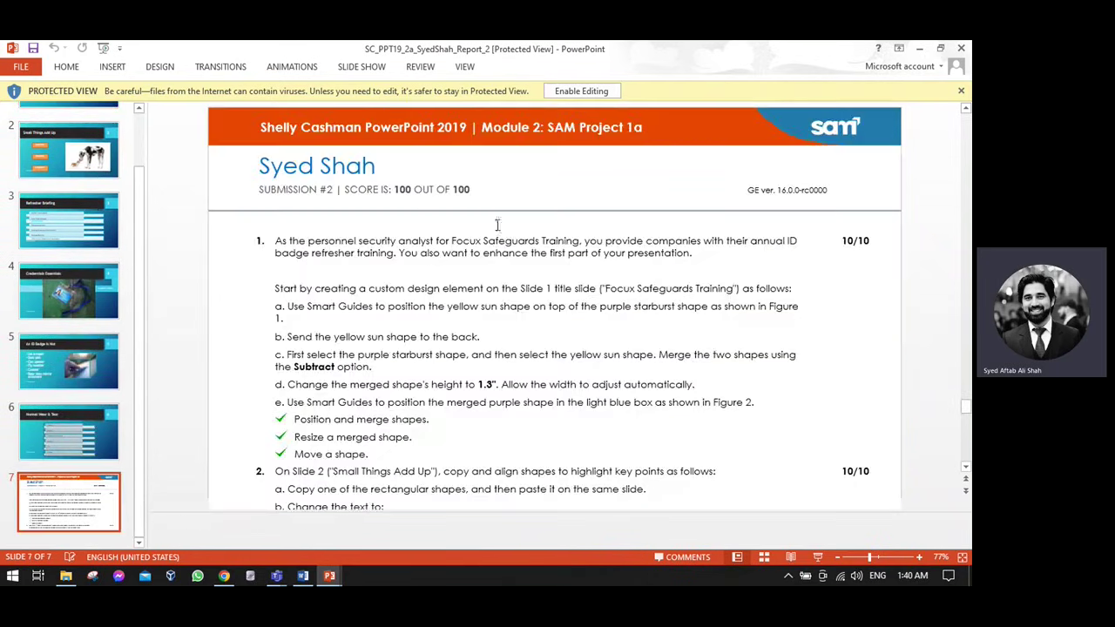
pyautogui.scroll(-5, 416, 376)
pyautogui.scroll(-3, 418, 376)
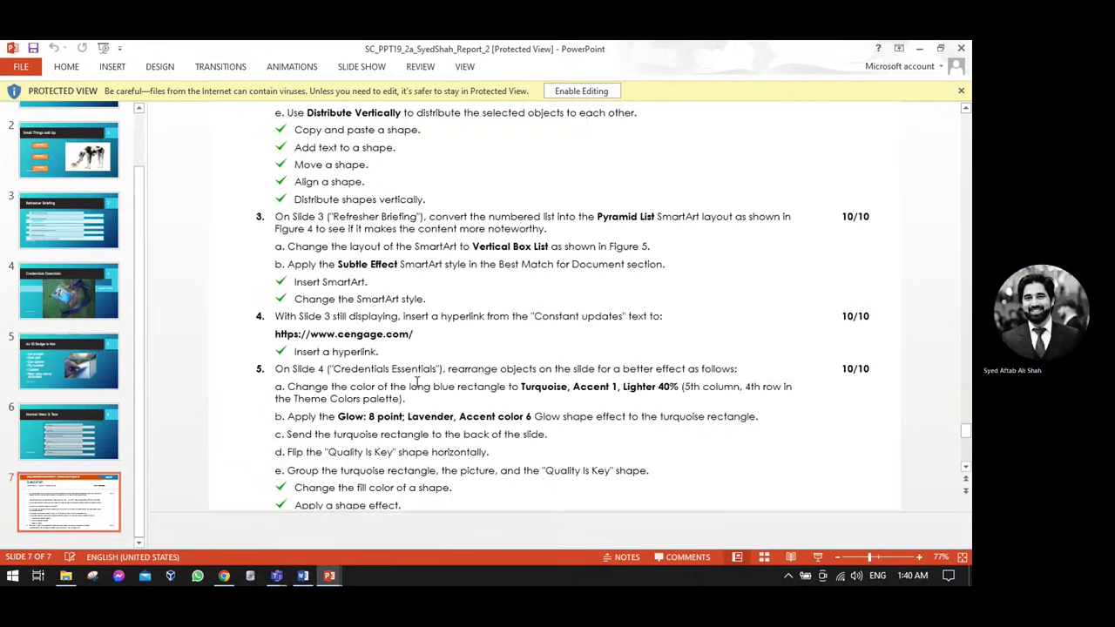
pyautogui.scroll(3, 511, 428)
pyautogui.click(920, 48)
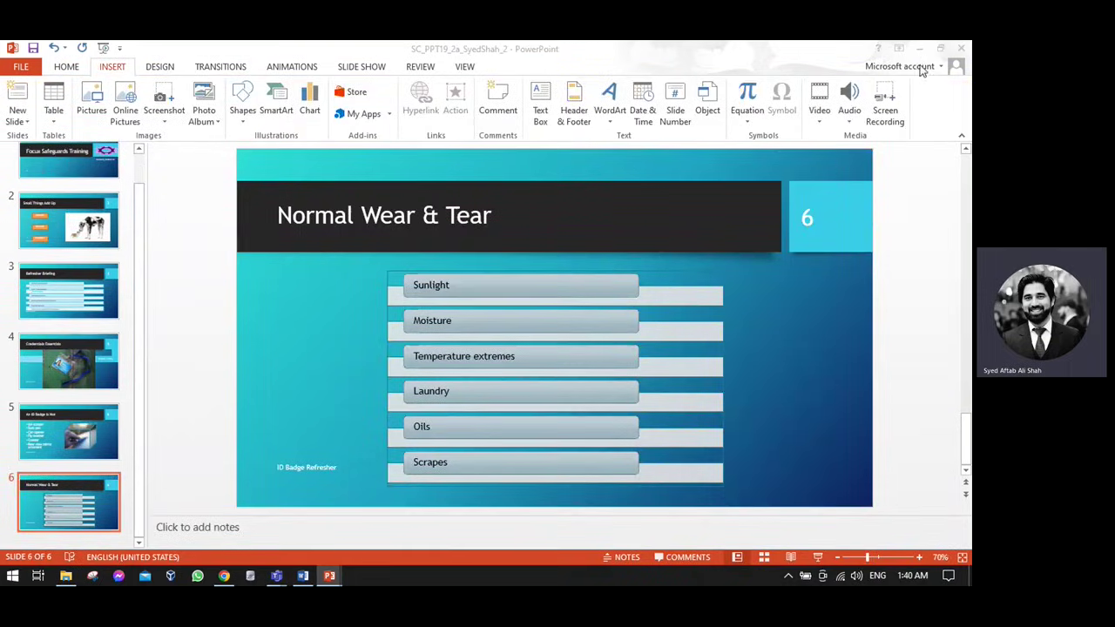
# Minimise the PowerPoint, Chrome and Word windows to reveal the desktop.
pyautogui.click(922, 50)
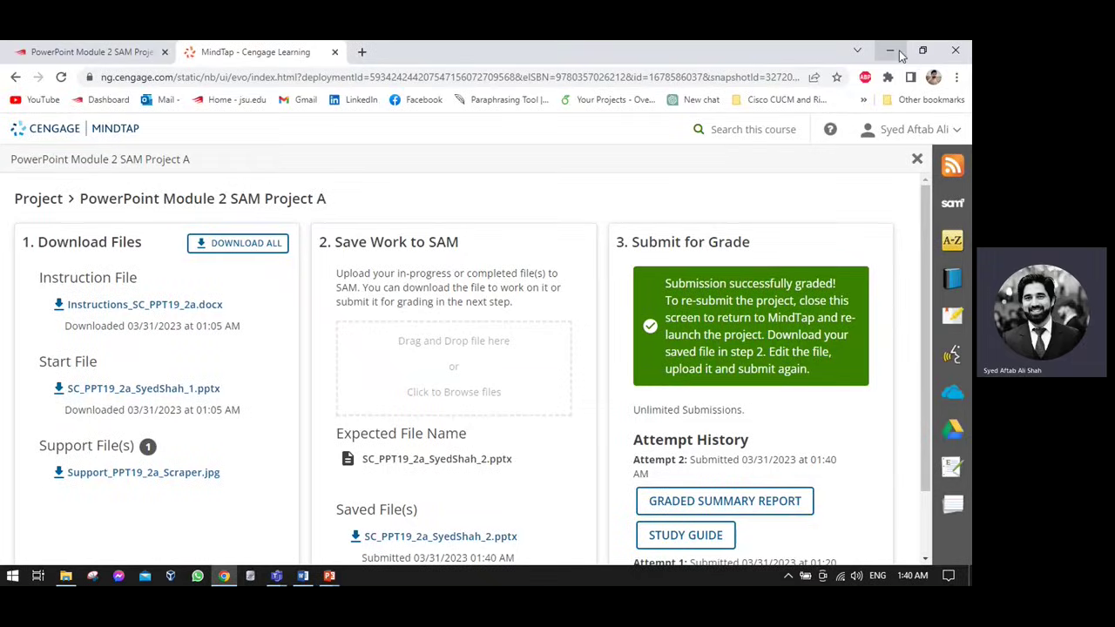
pyautogui.click(898, 53)
pyautogui.click(921, 49)
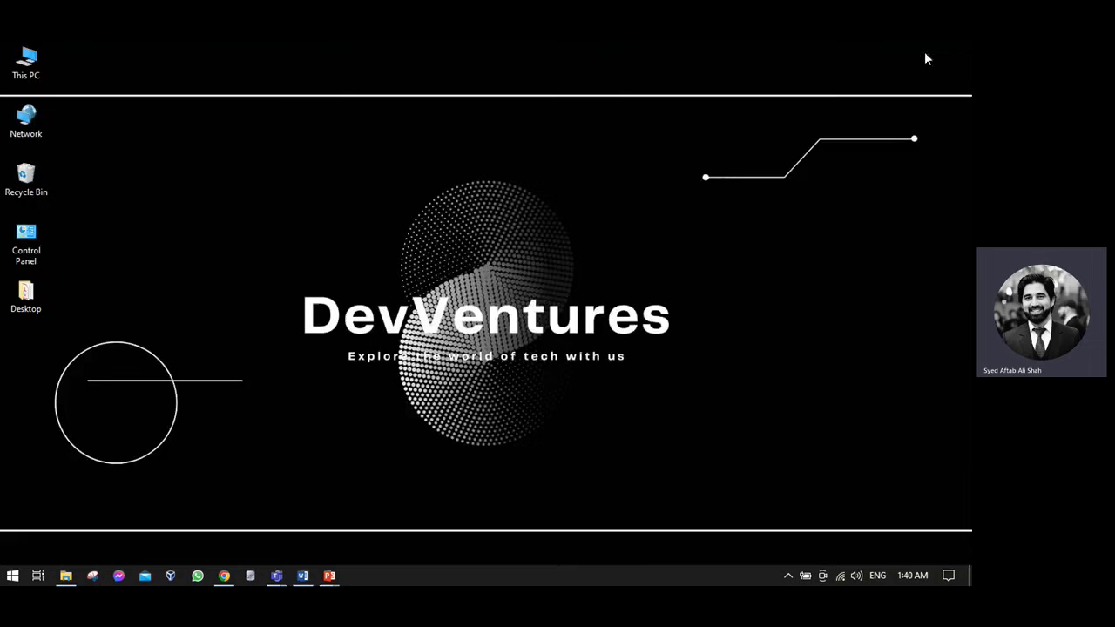
pyautogui.moveTo(329, 576)
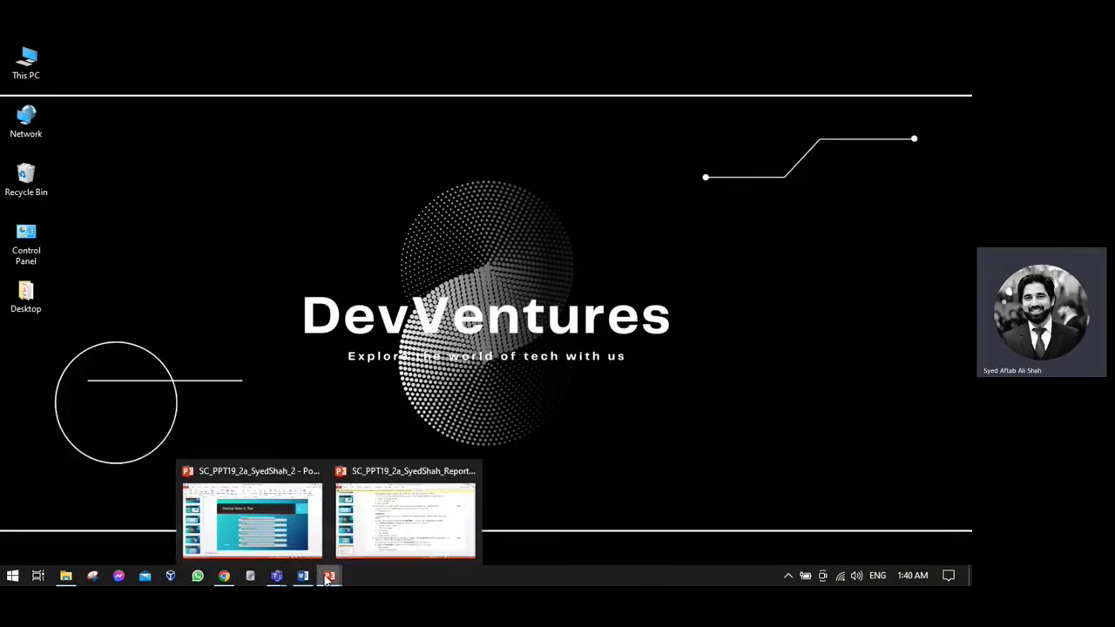